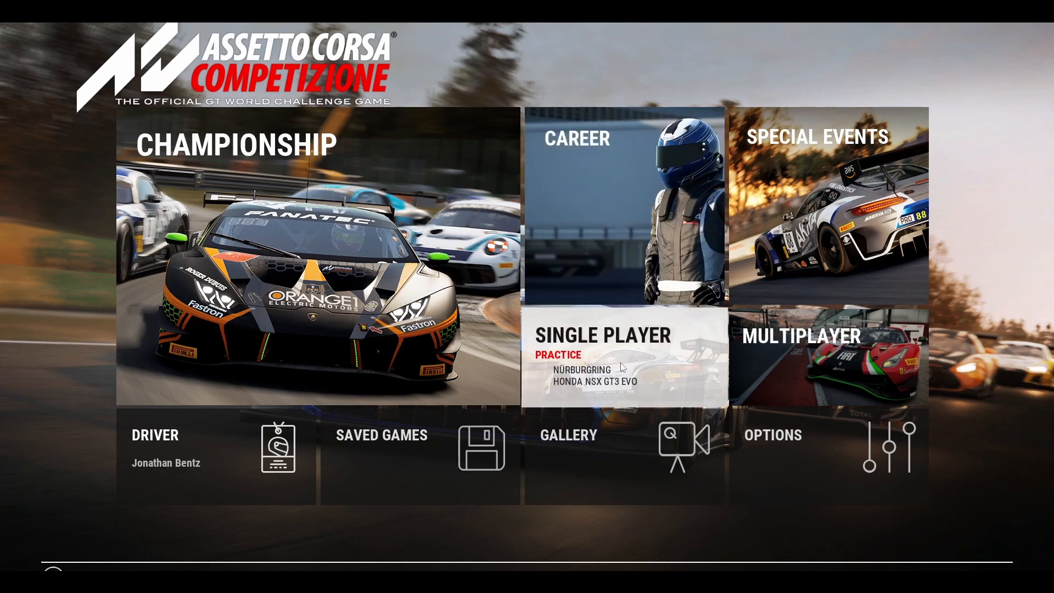
# - Open the single-player car selection and choose the AMR V8 Vantage GT3 with the GhostworX Racing team
pyautogui.click(618, 356)
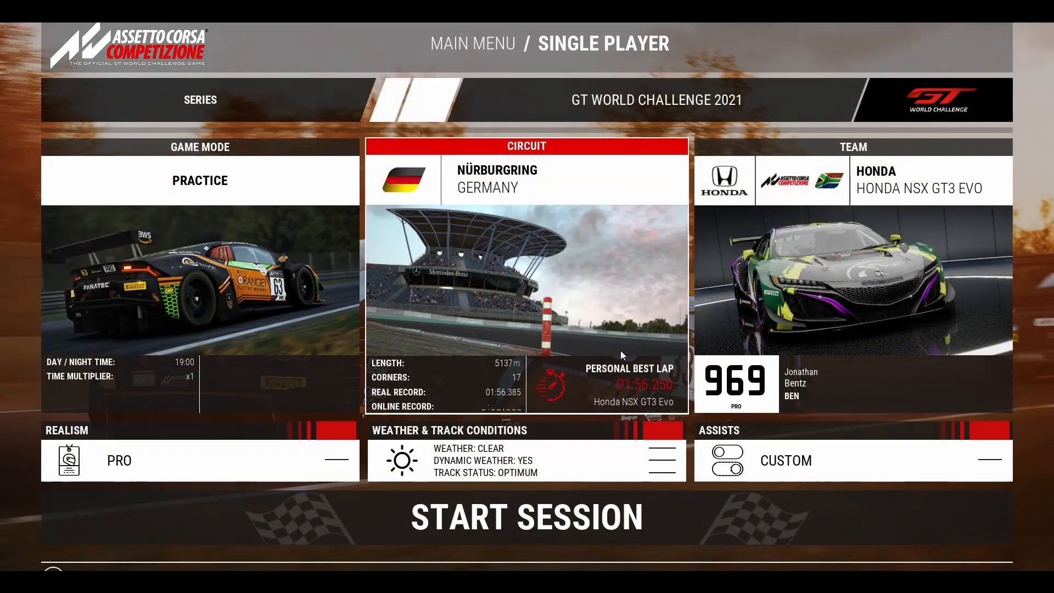
pyautogui.click(754, 324)
pyautogui.click(153, 451)
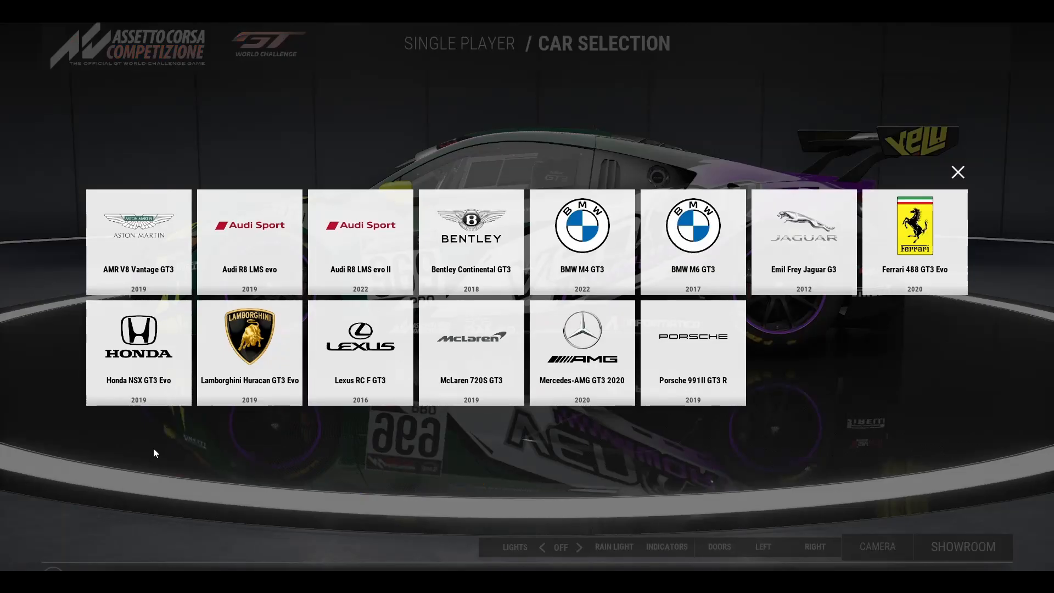
pyautogui.click(142, 263)
pyautogui.click(283, 445)
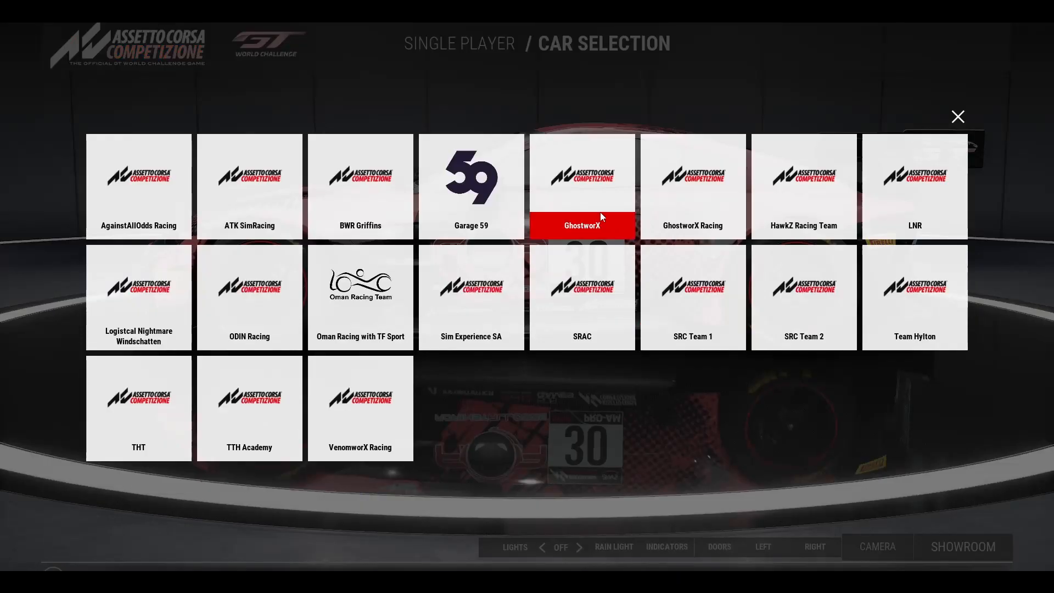
pyautogui.click(703, 211)
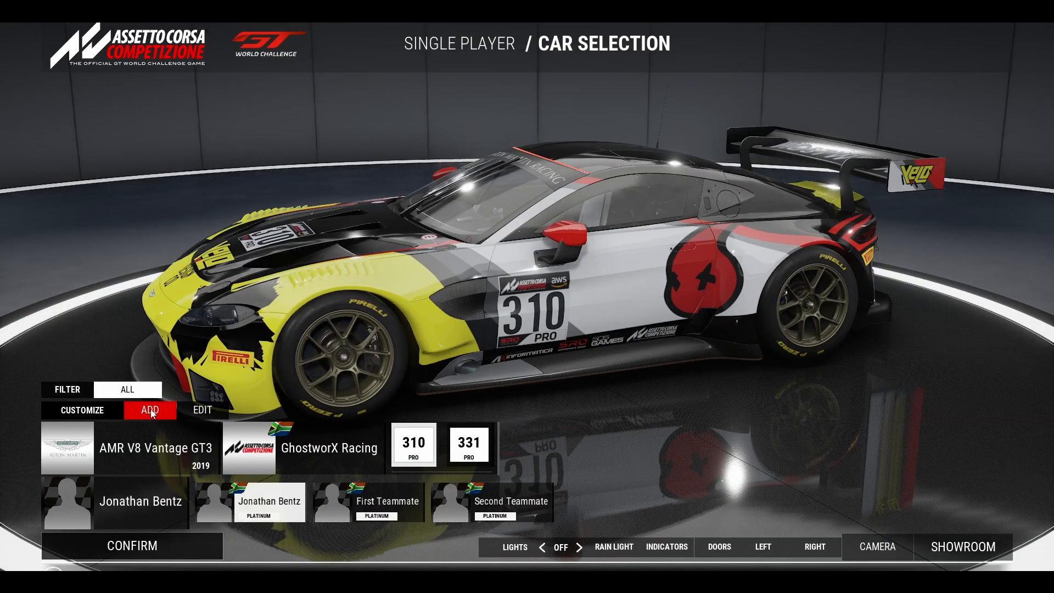
# - Add a custom car based on the 2022 Audi R8 LMS evo II
pyautogui.click(151, 410)
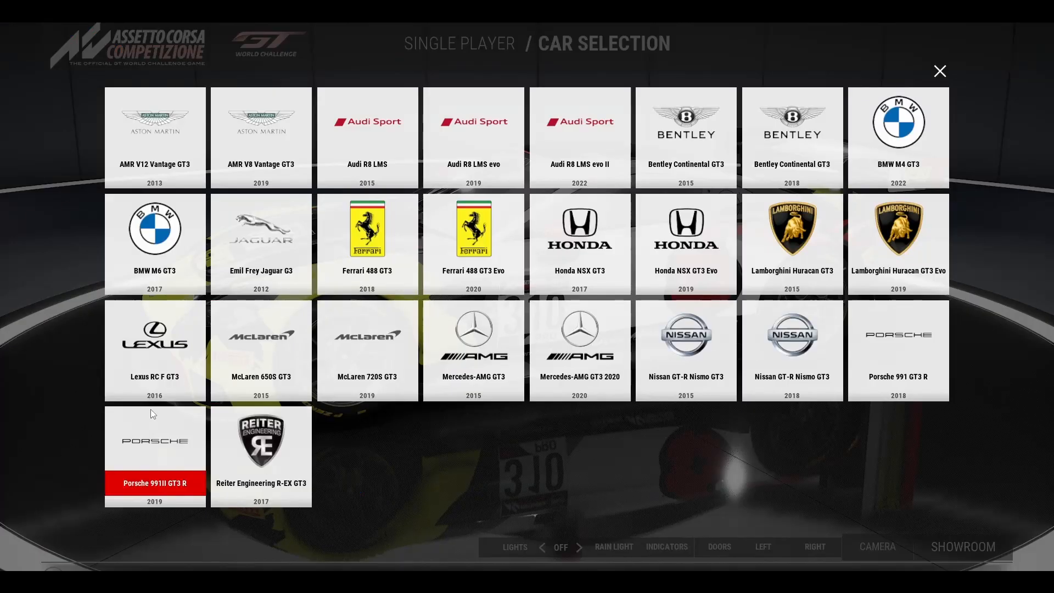
pyautogui.click(577, 143)
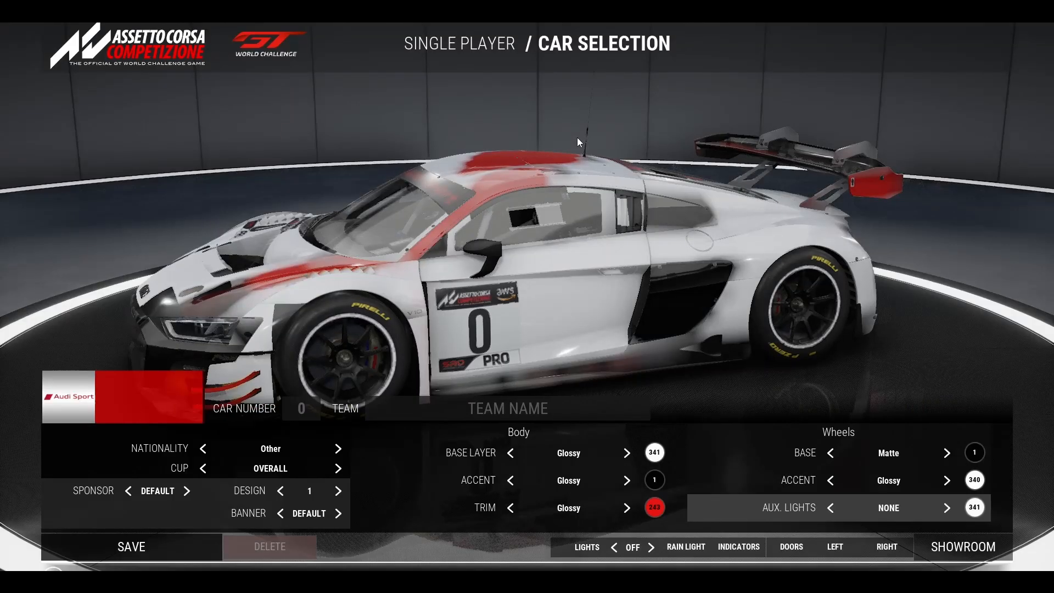
pyautogui.moveTo(550, 273); pyautogui.dragTo(492, 192)
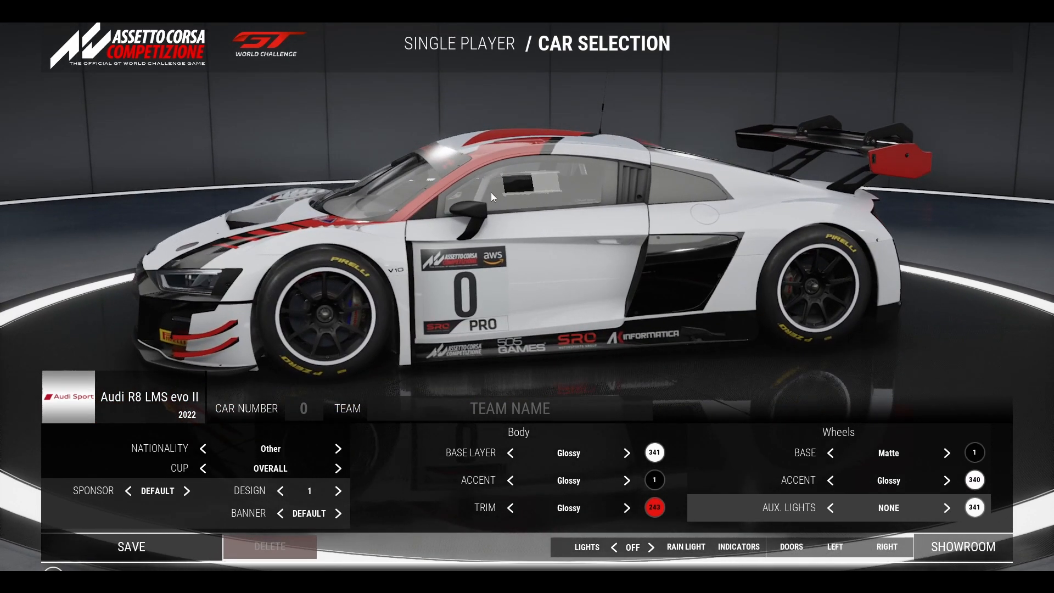
# - Set the car number to 310, the team name to GhostworX Racing and the nationality to South Africa
pyautogui.write('310')
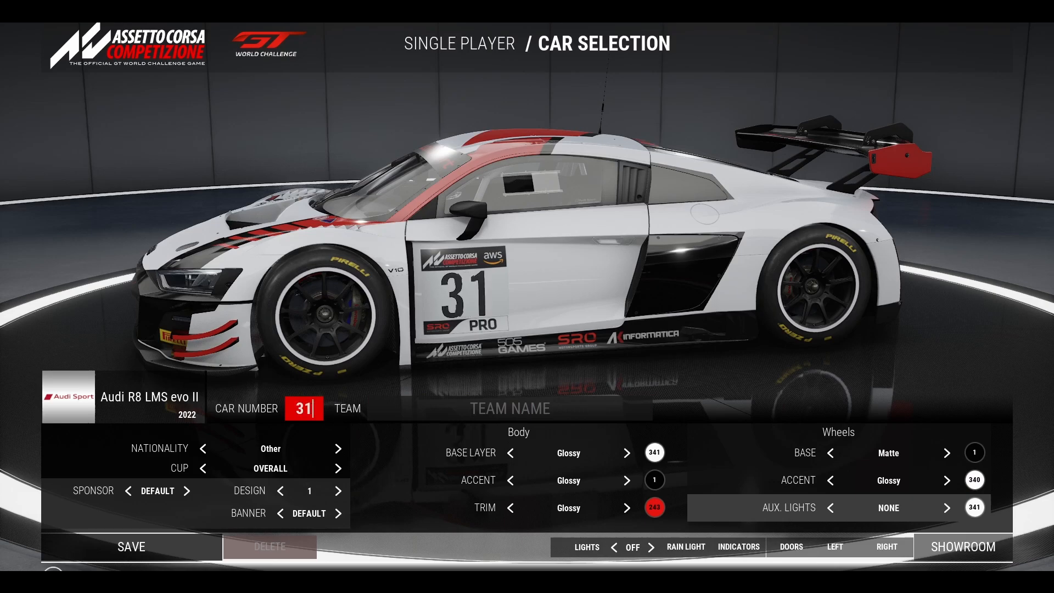
pyautogui.click(432, 413)
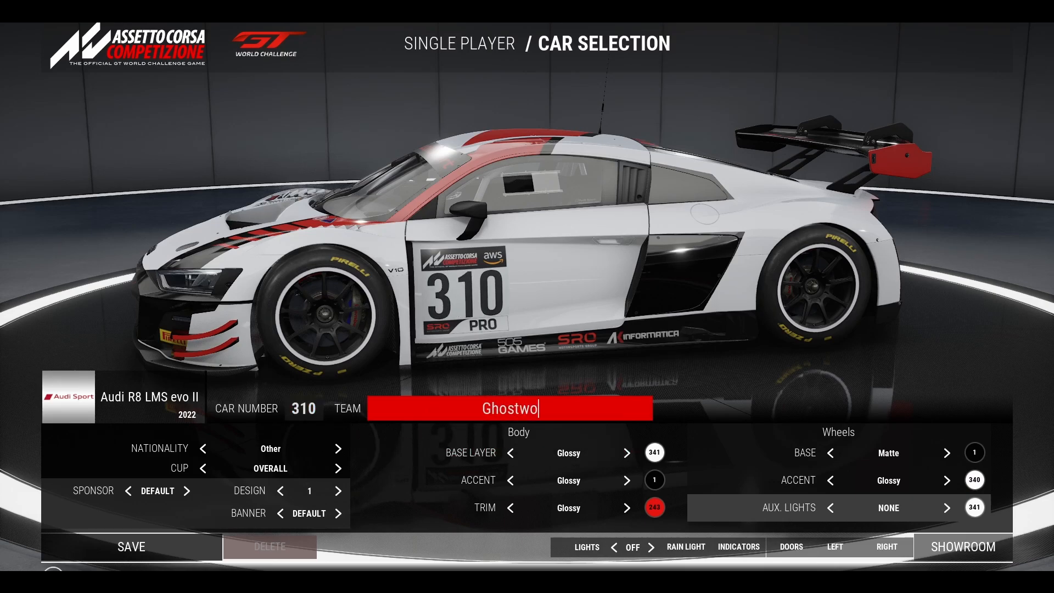
pyautogui.write('GhostworX Racing')
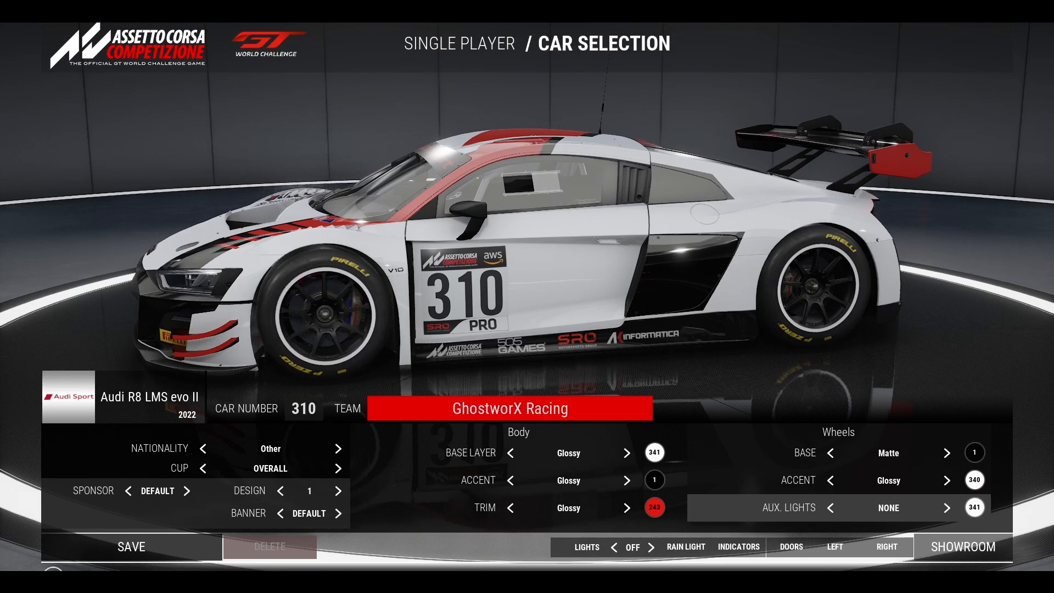
pyautogui.press('Return')
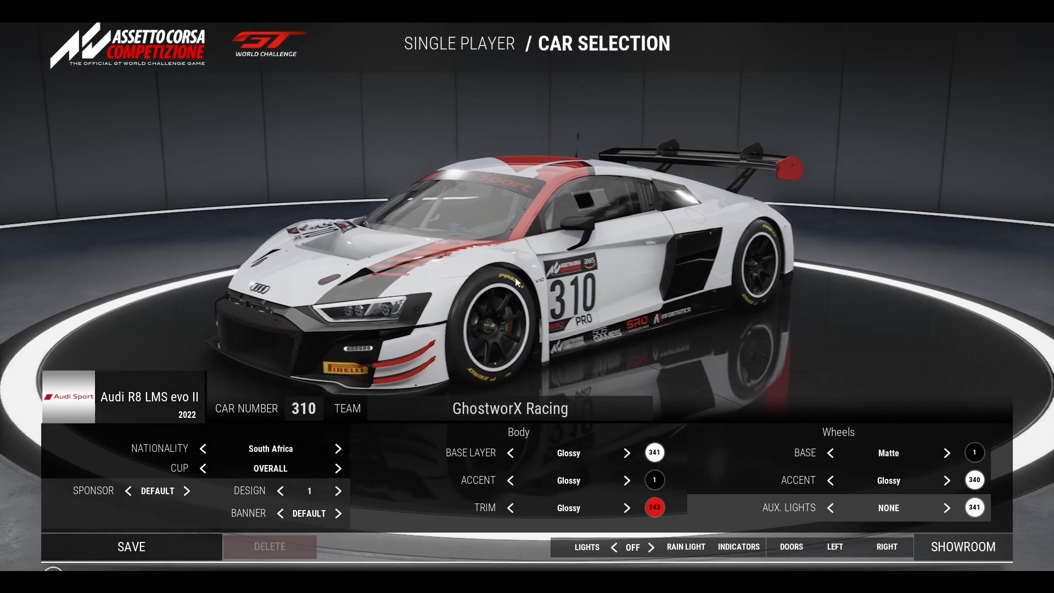
# - Cycle through all the Audi's livery designs and select design 2
pyautogui.click(339, 490)
pyautogui.click(339, 490)
pyautogui.click(338, 491)
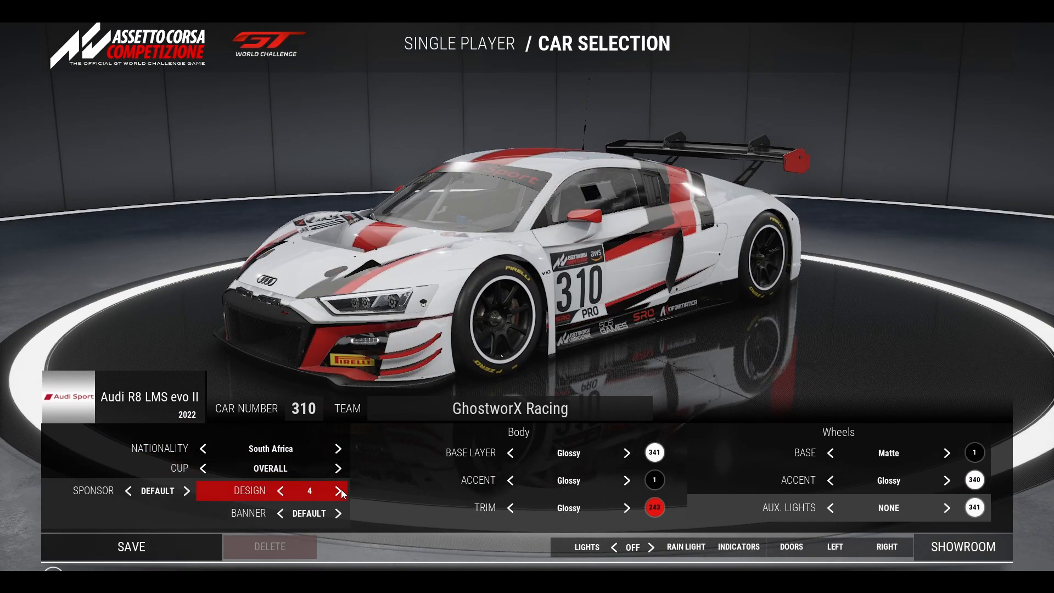
pyautogui.click(338, 491)
pyautogui.click(338, 490)
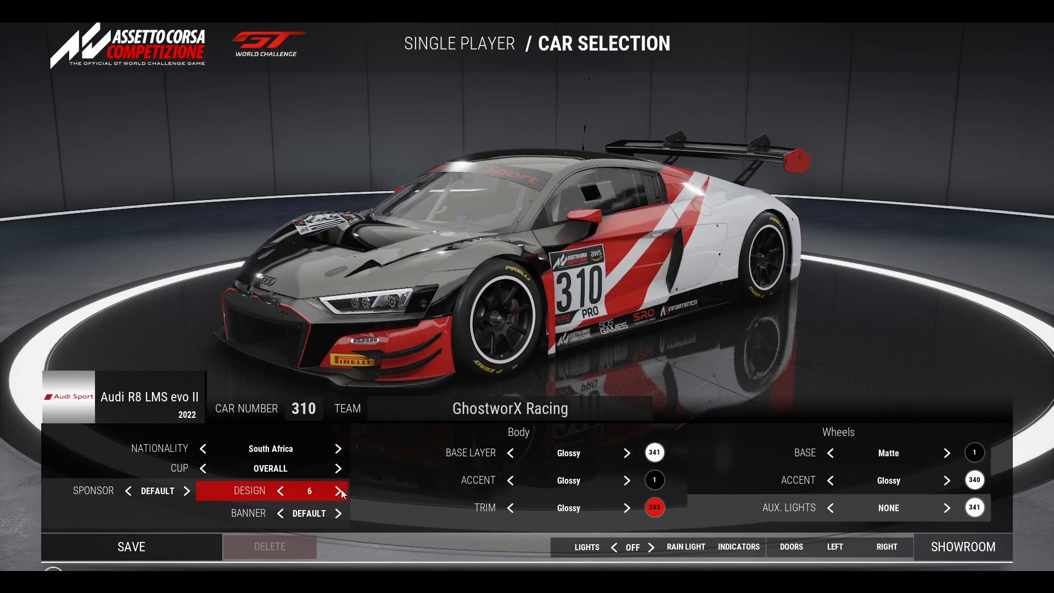
pyautogui.click(339, 491)
pyautogui.click(339, 491)
pyautogui.click(339, 491)
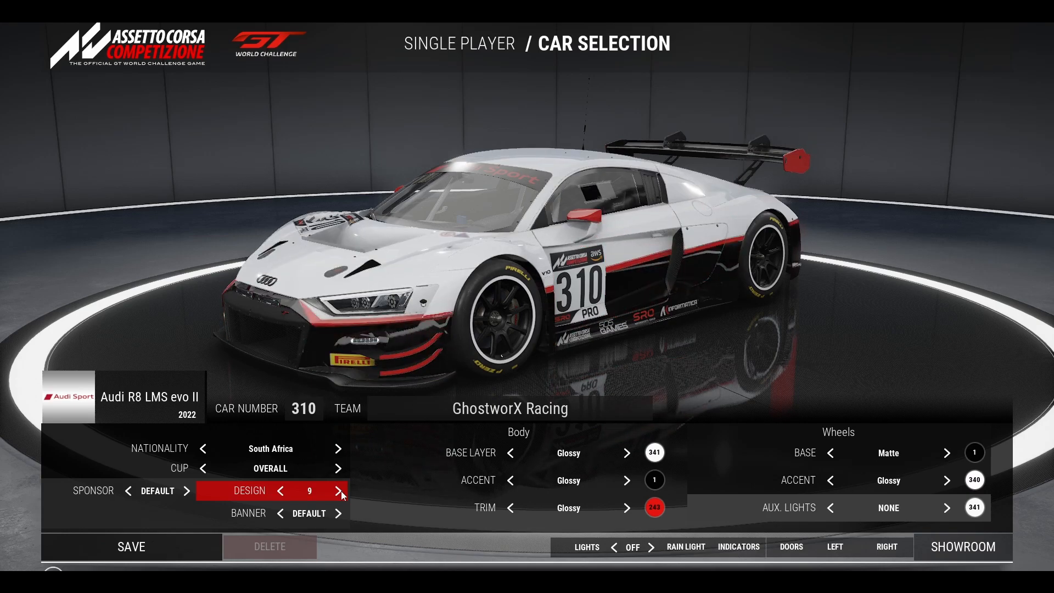
pyautogui.click(340, 490)
pyautogui.click(340, 491)
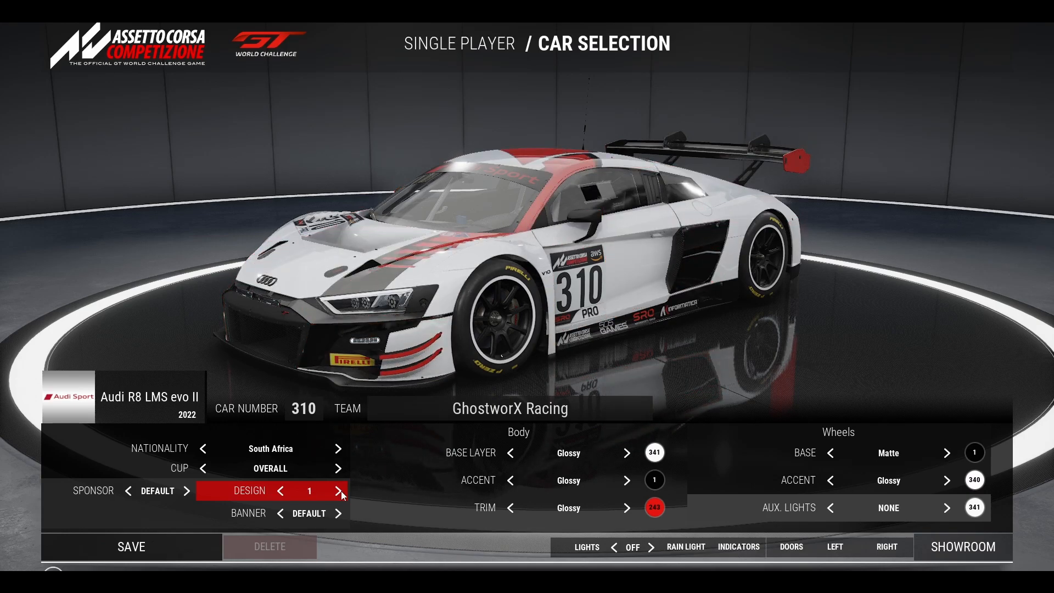
pyautogui.click(341, 490)
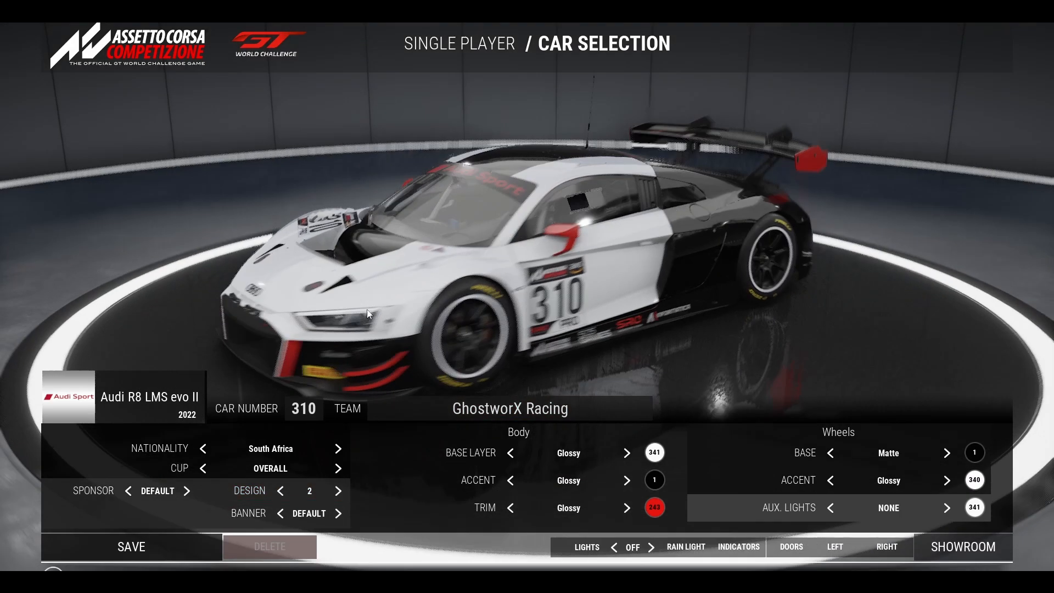
# - Keep colour 341 for the body's base layer and set the body's accent colour to yellow 162
pyautogui.moveTo(368, 309); pyautogui.dragTo(630, 229)
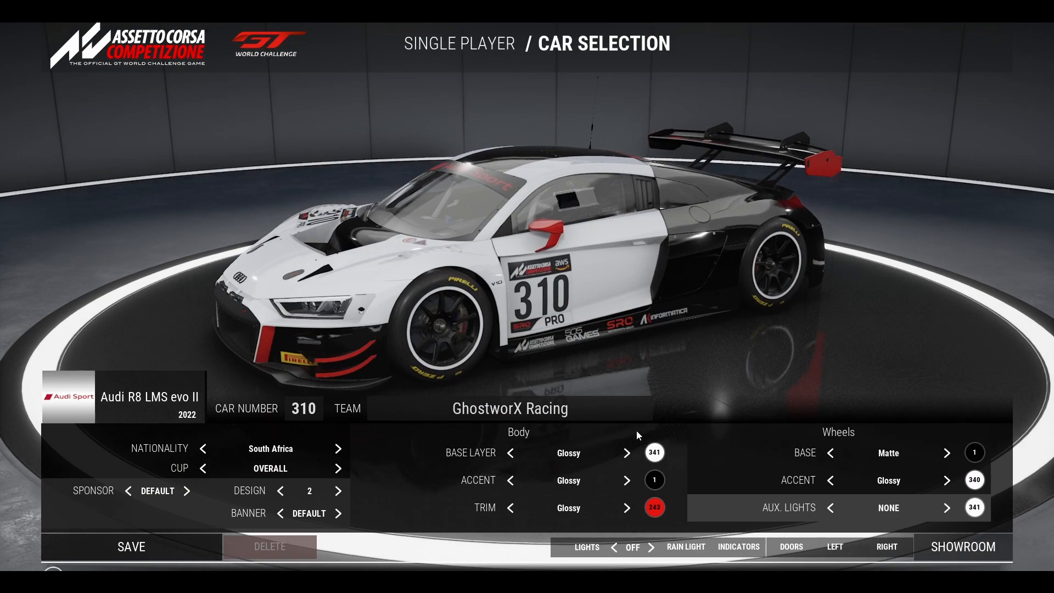
pyautogui.click(654, 453)
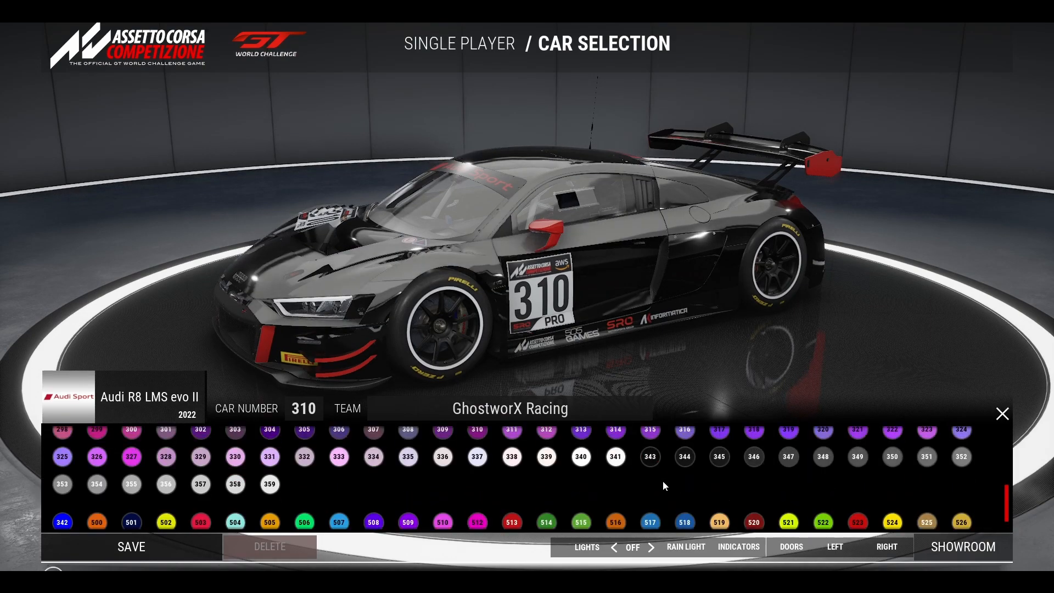
pyautogui.click(614, 492)
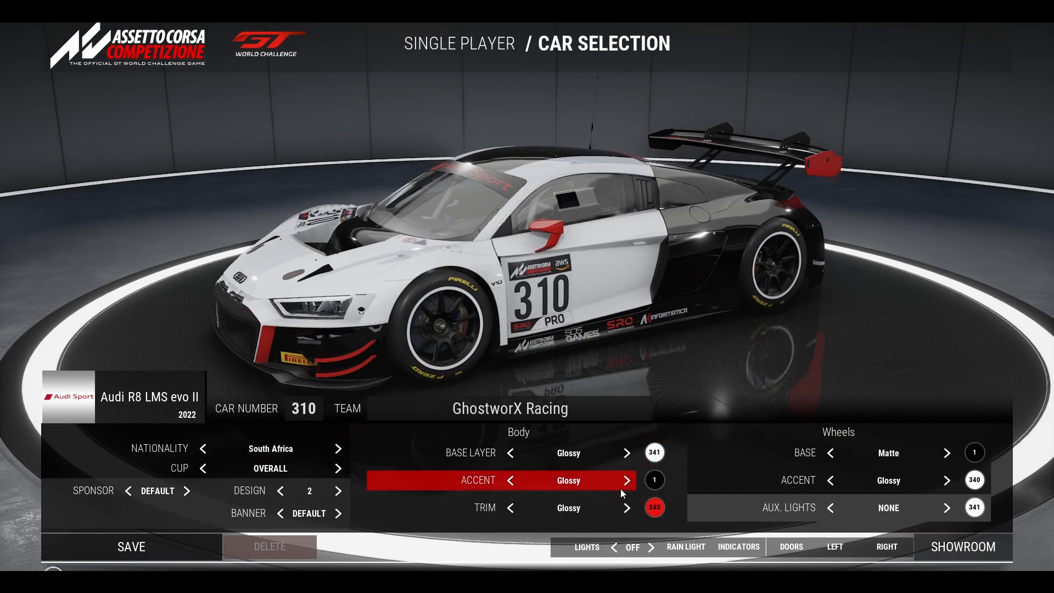
pyautogui.click(662, 478)
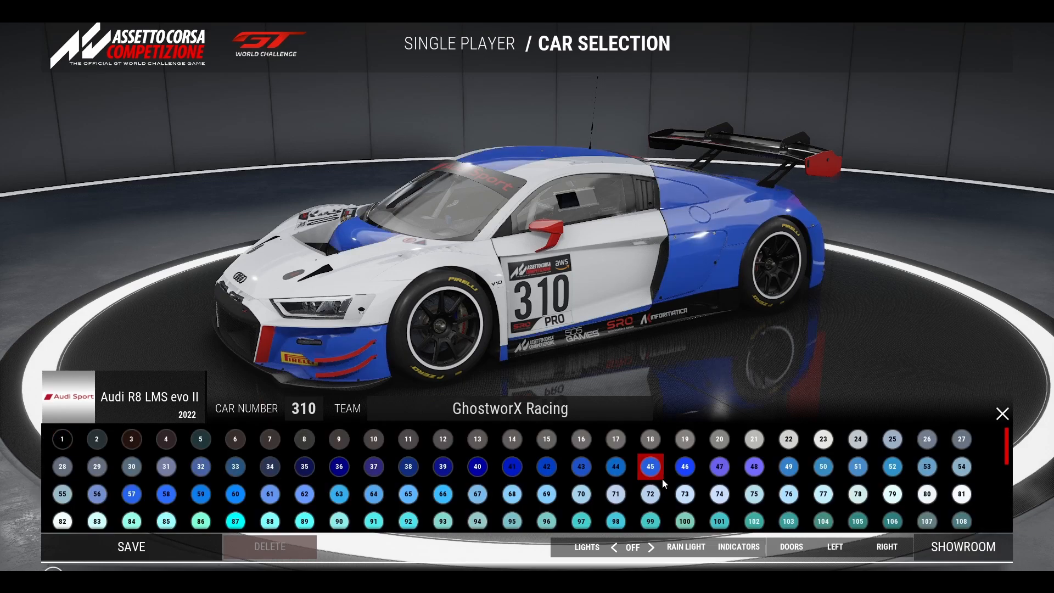
pyautogui.scroll(-5, 844, 495)
pyautogui.scroll(2, 905, 477)
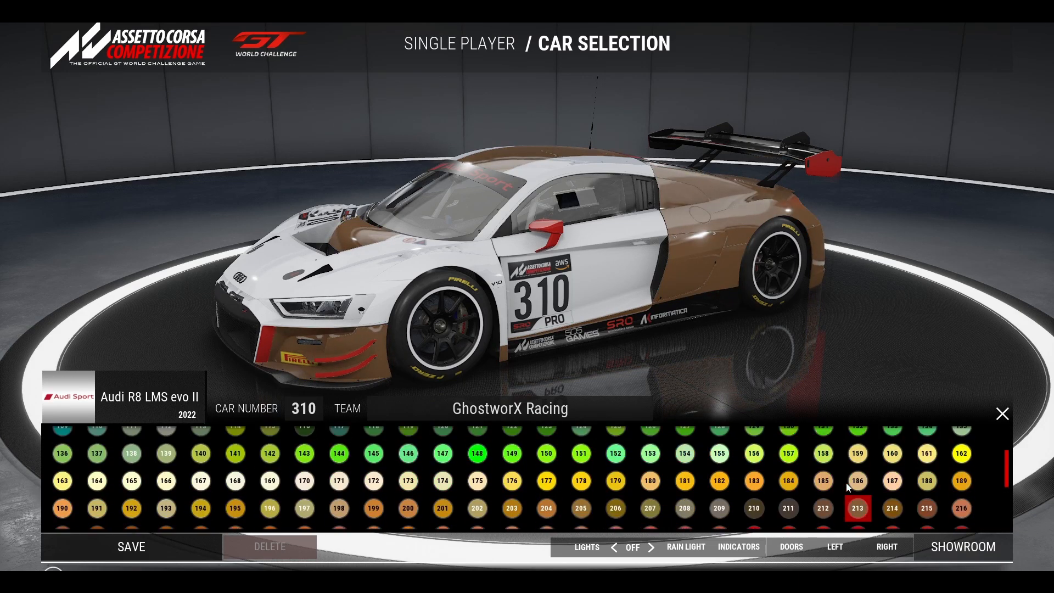
pyautogui.click(961, 471)
# - Compare the livery designs with the yellow accent from several angles and select design 9
pyautogui.moveTo(499, 264); pyautogui.dragTo(565, 172)
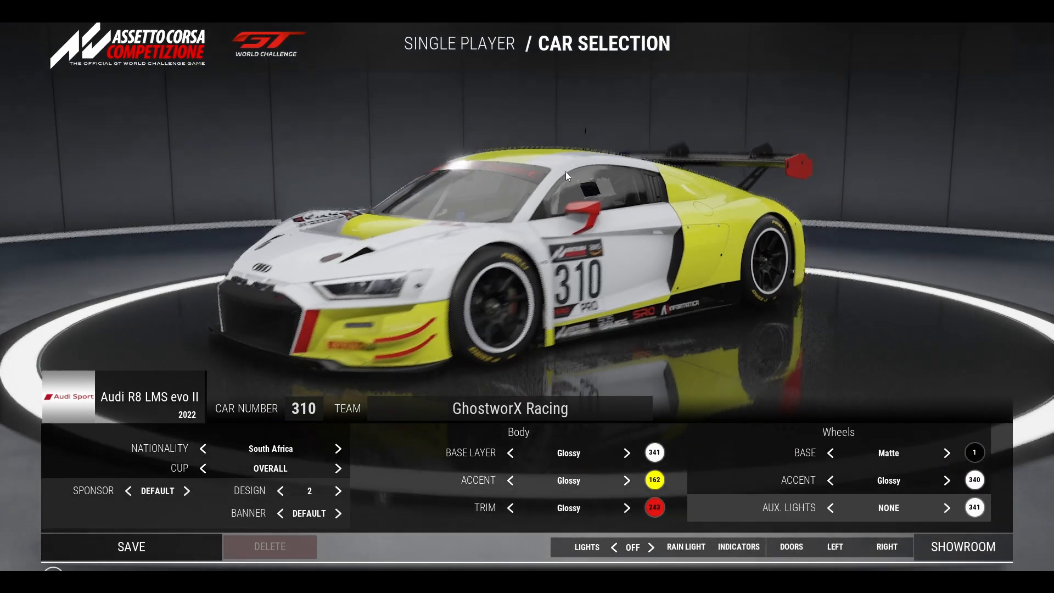
pyautogui.moveTo(521, 274); pyautogui.dragTo(661, 265)
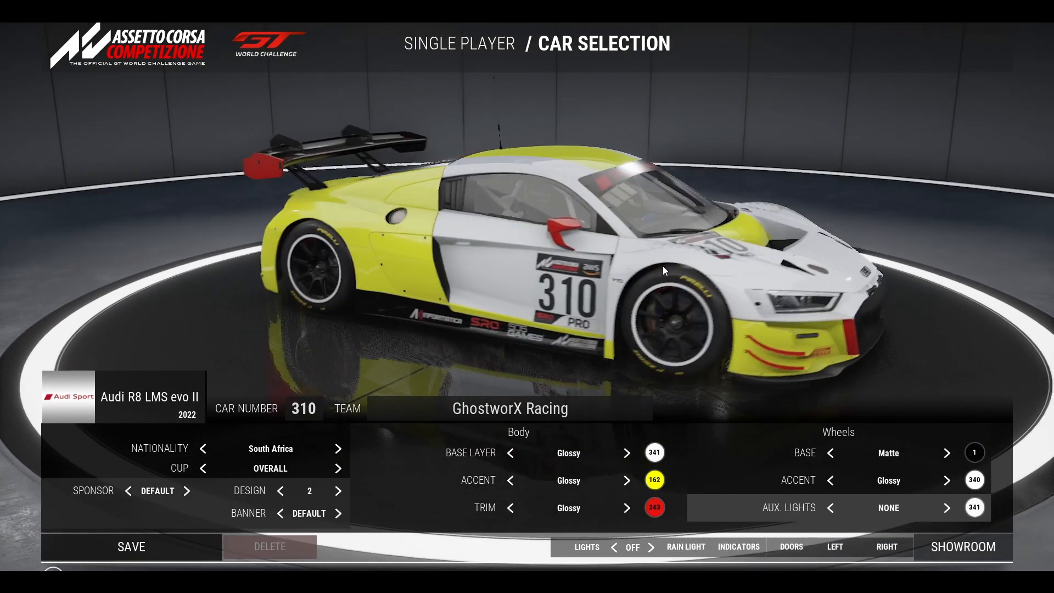
pyautogui.click(338, 491)
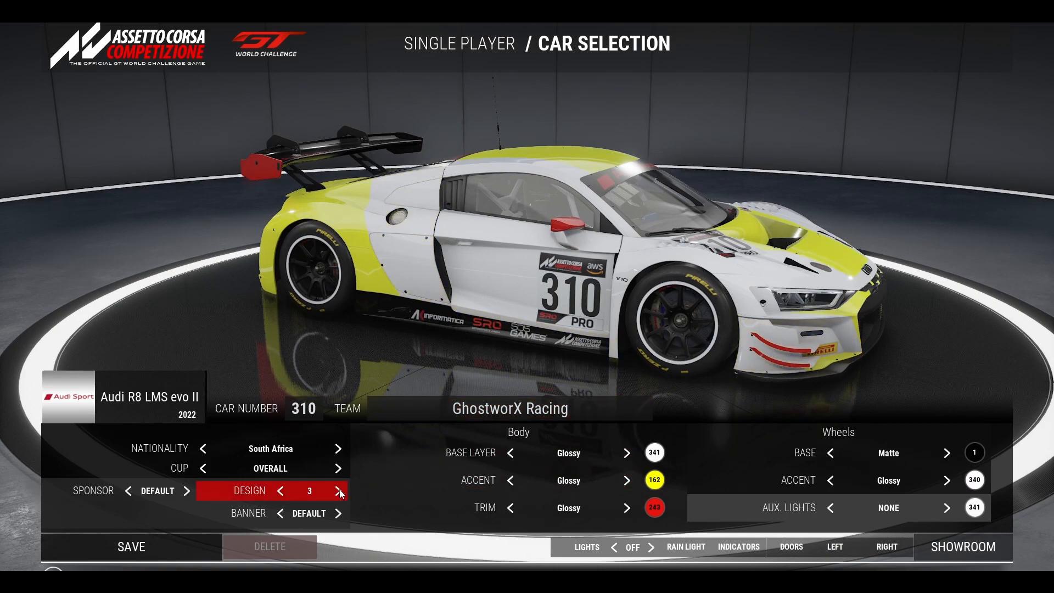
pyautogui.click(339, 491)
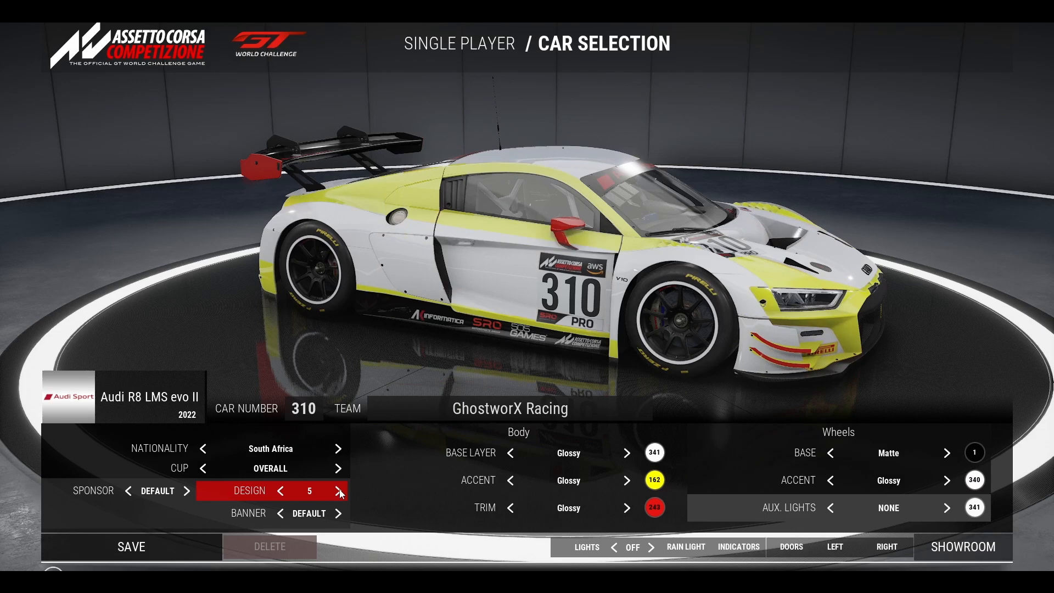
pyautogui.click(339, 491)
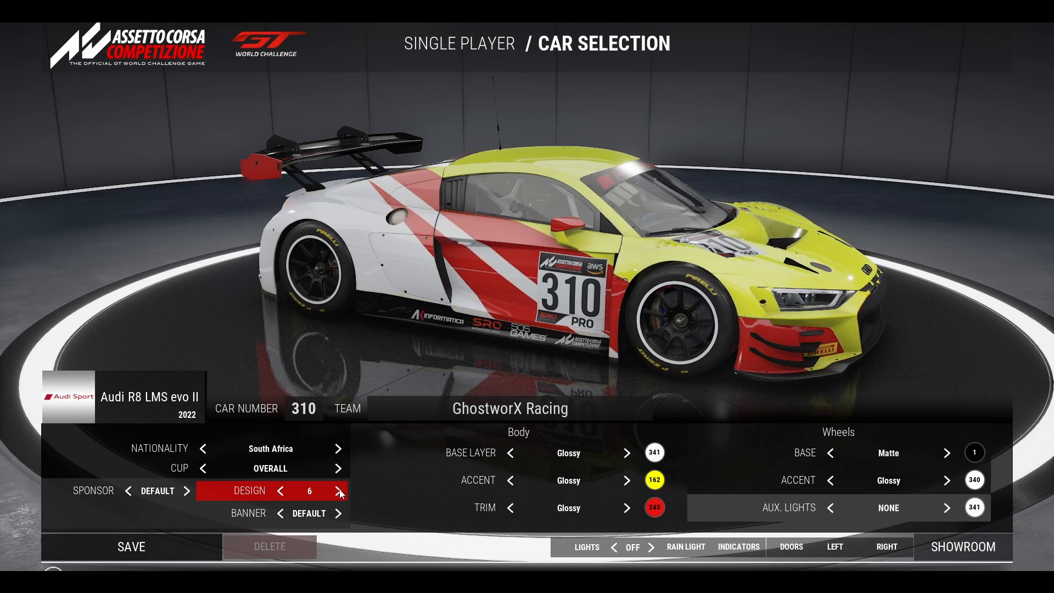
pyautogui.click(338, 491)
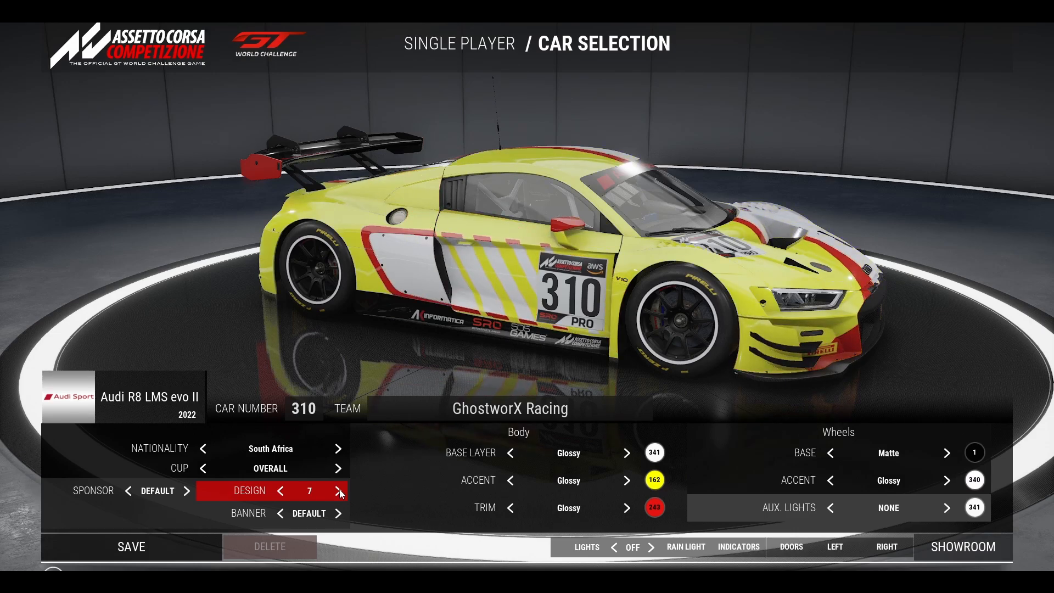
pyautogui.click(339, 491)
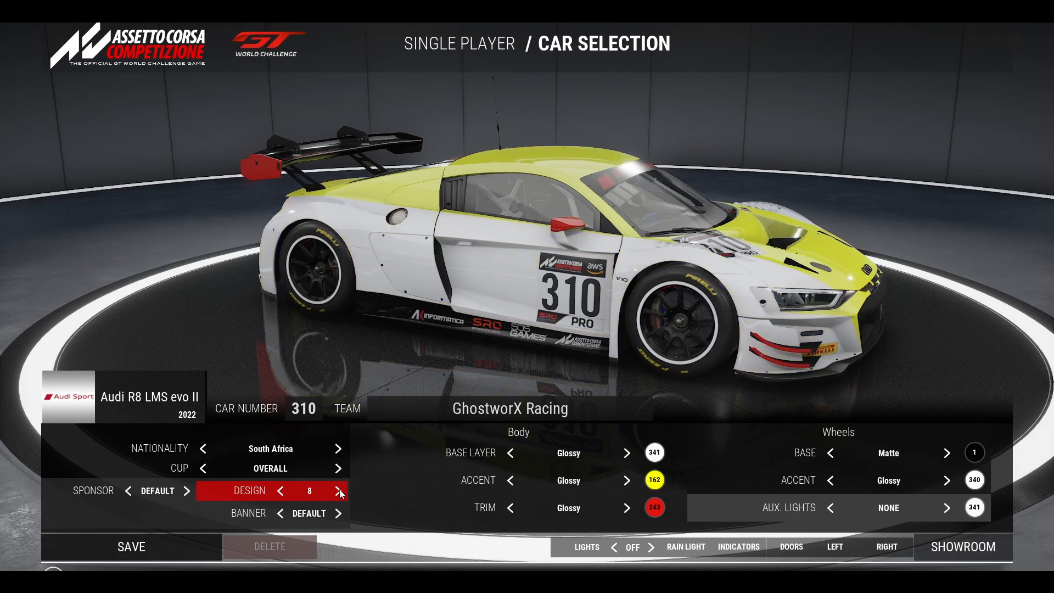
pyautogui.click(339, 492)
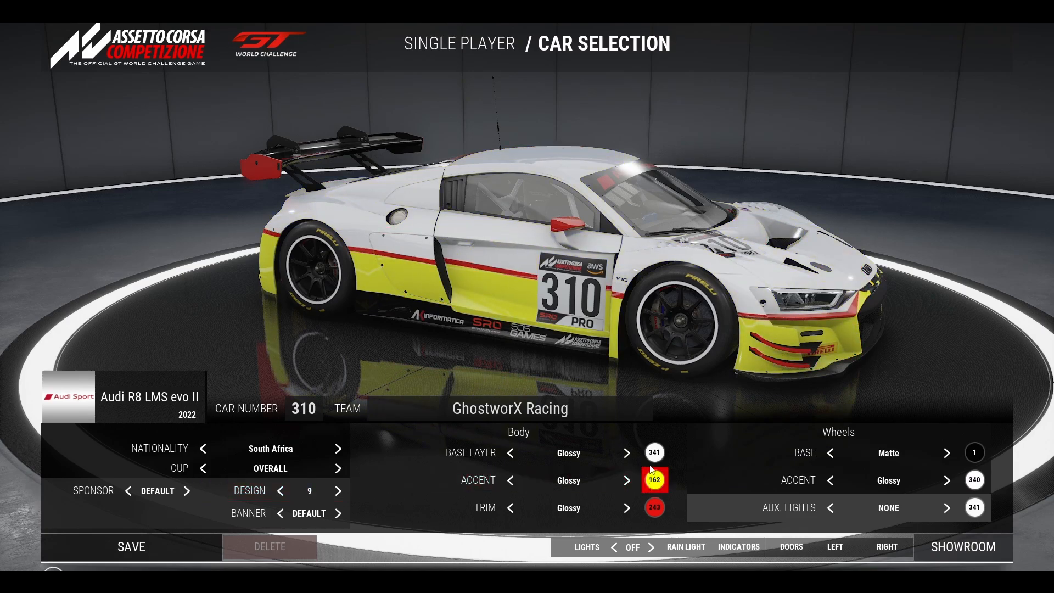
# - Set the body's trim colour to black 1
pyautogui.click(661, 509)
pyautogui.scroll(5, 619, 487)
pyautogui.click(60, 432)
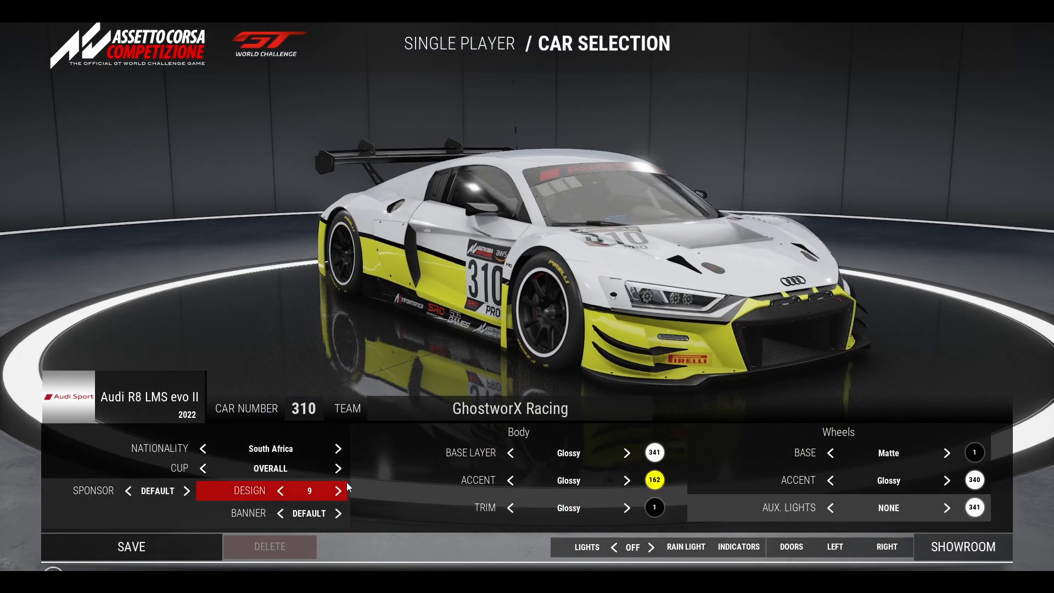
# - Cycle through the livery designs with the black trim and select design 6
pyautogui.click(338, 492)
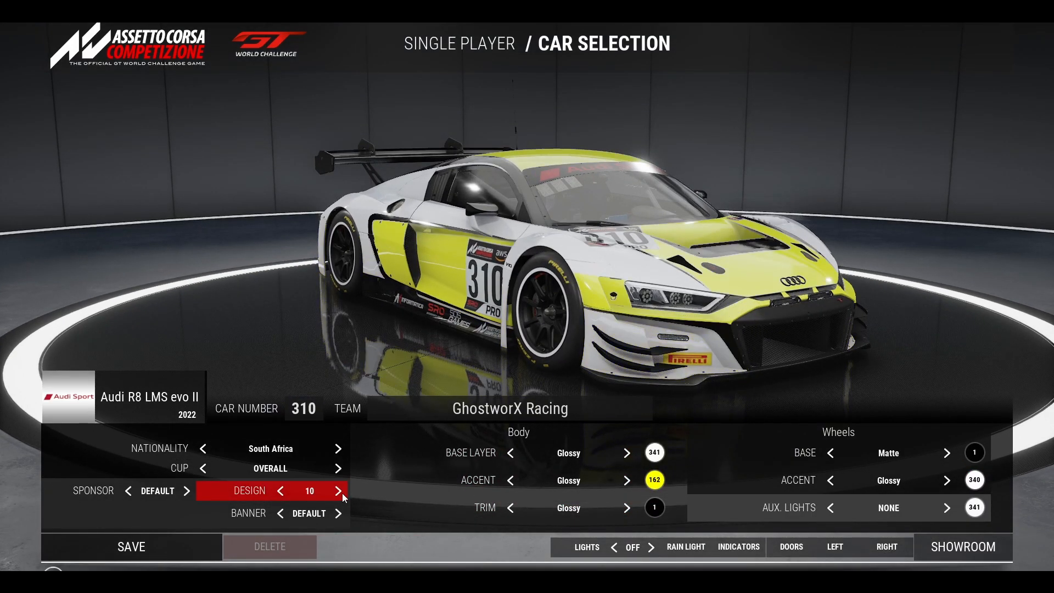
pyautogui.click(338, 491)
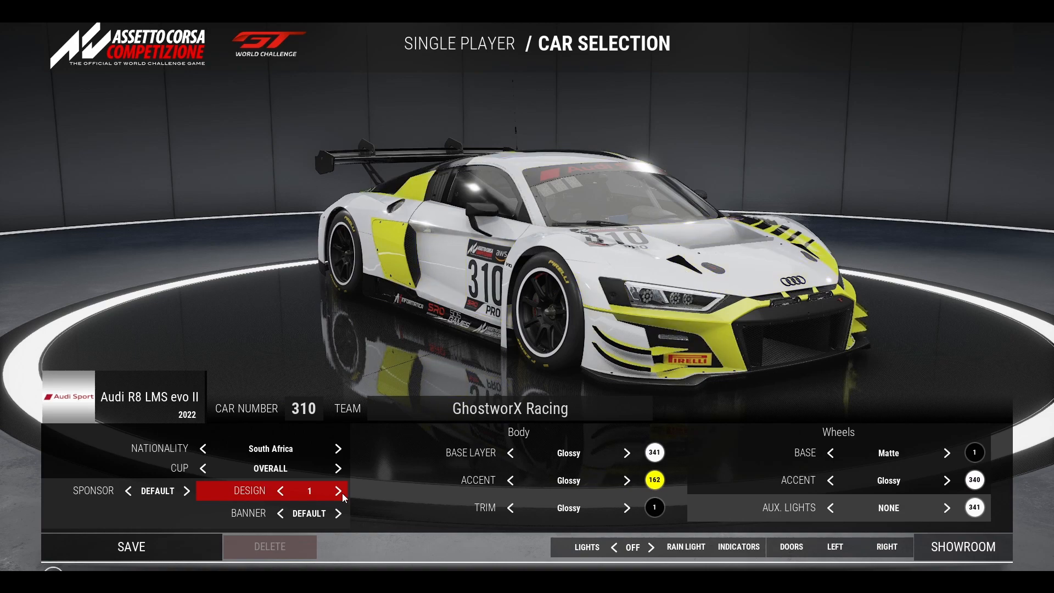
pyautogui.click(339, 491)
pyautogui.click(339, 491)
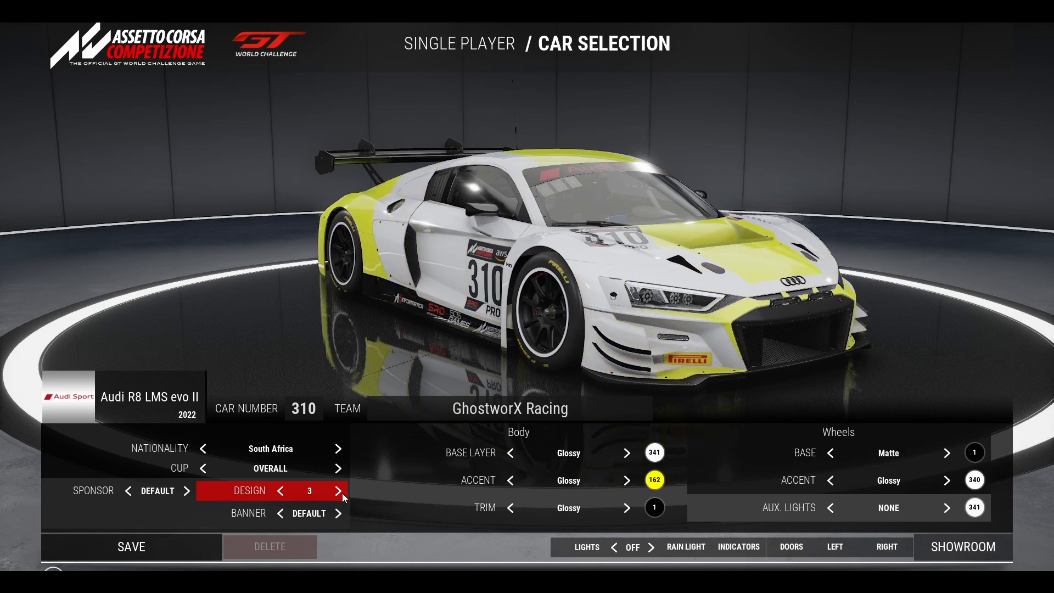
pyautogui.click(339, 491)
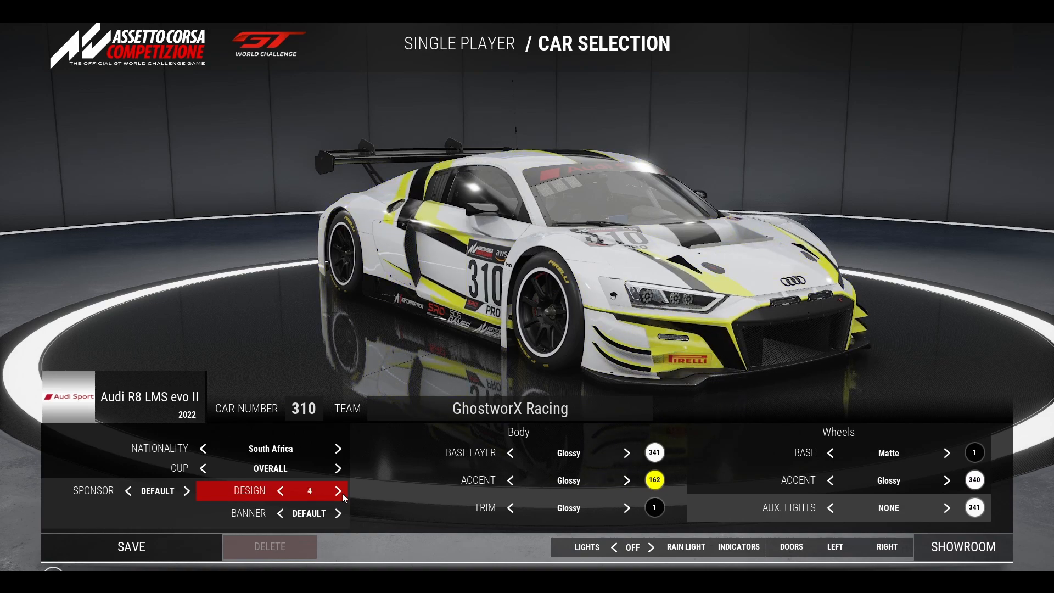
pyautogui.click(339, 491)
pyautogui.click(341, 493)
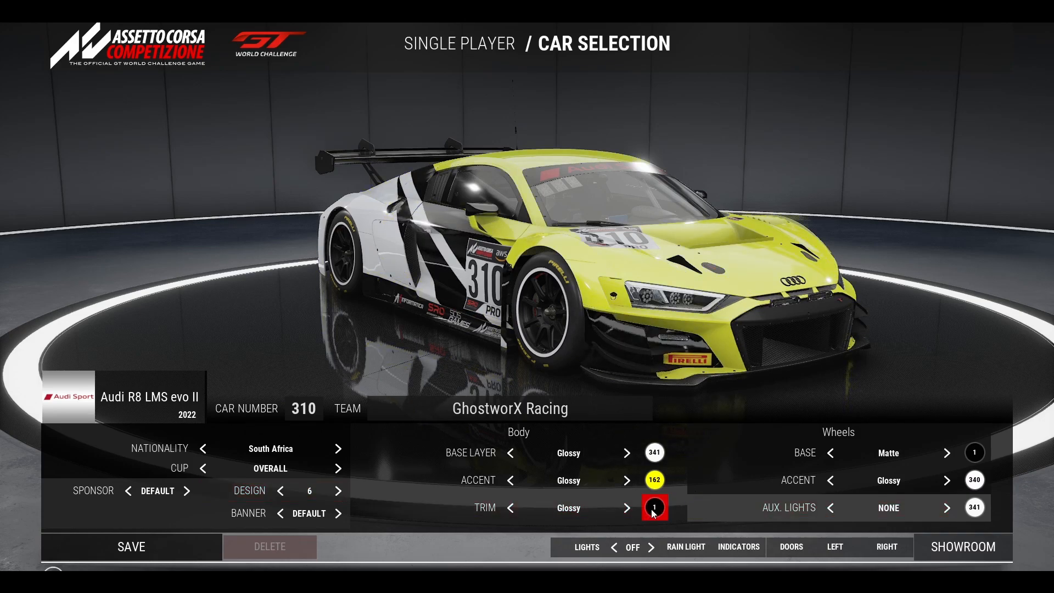
# - Cycle through the body accent's finishes, including Satin Metallic and Chrome, and return it to Glossy
pyautogui.moveTo(844, 262); pyautogui.dragTo(414, 261)
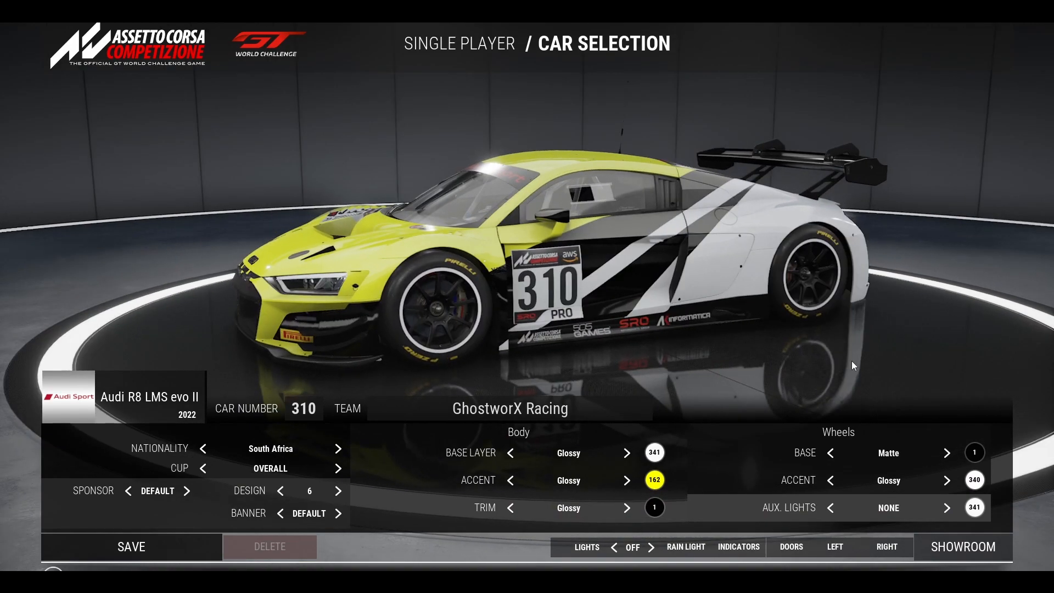
pyautogui.click(627, 481)
pyautogui.click(627, 481)
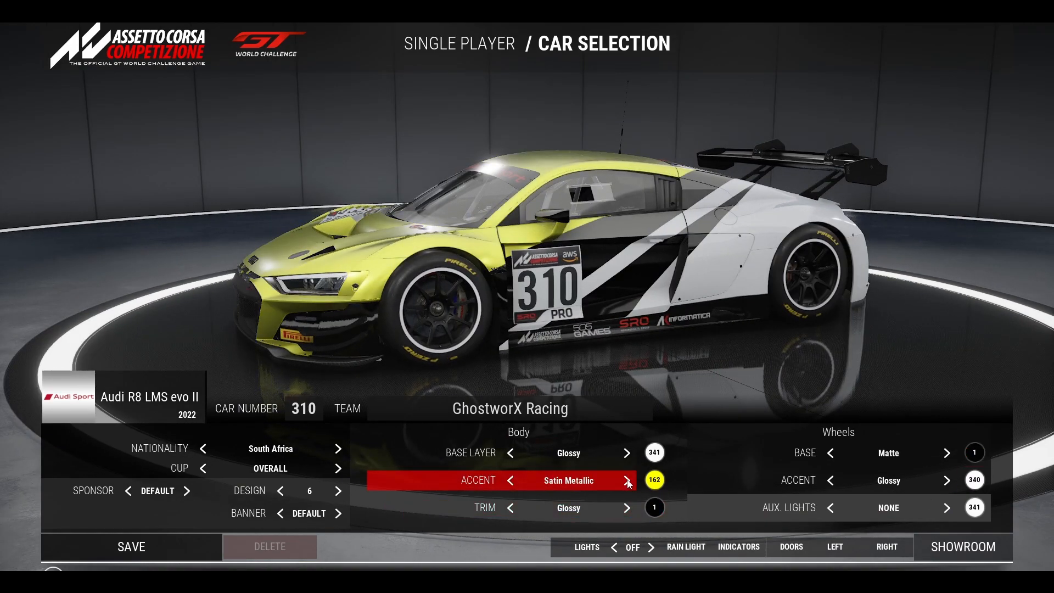
pyautogui.click(627, 481)
pyautogui.click(628, 481)
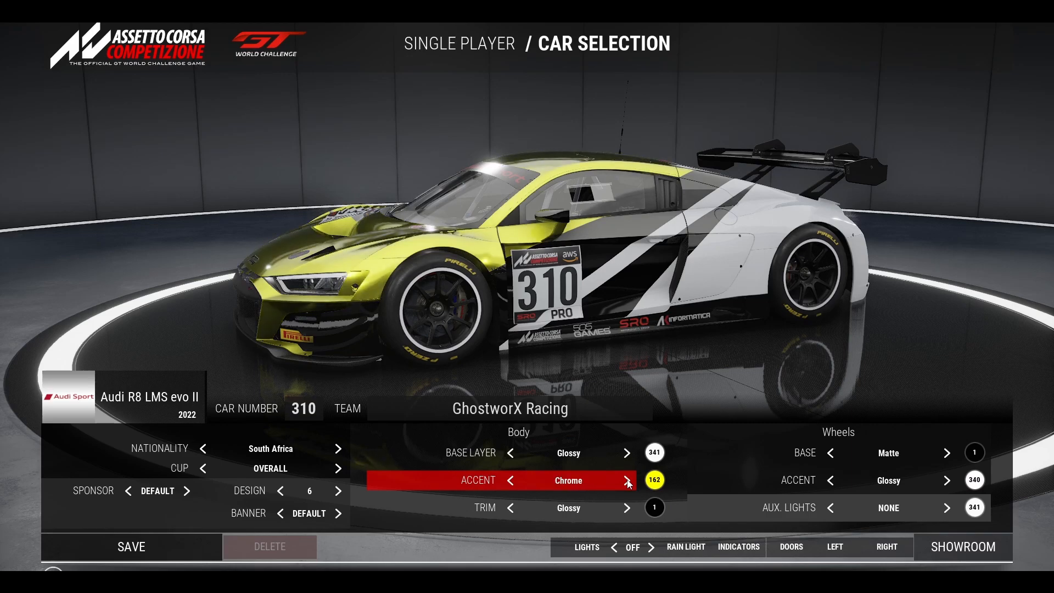
pyautogui.click(627, 481)
pyautogui.click(627, 481)
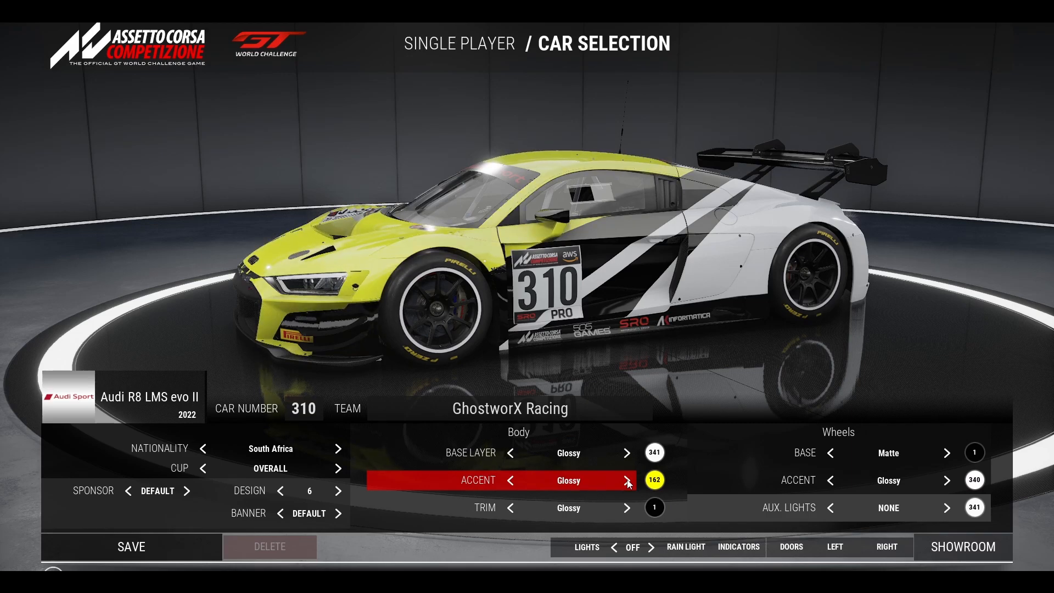
# - Switch the livery to design 9 and inspect it from both sides of the car
pyautogui.click(339, 492)
pyautogui.click(338, 491)
pyautogui.click(339, 491)
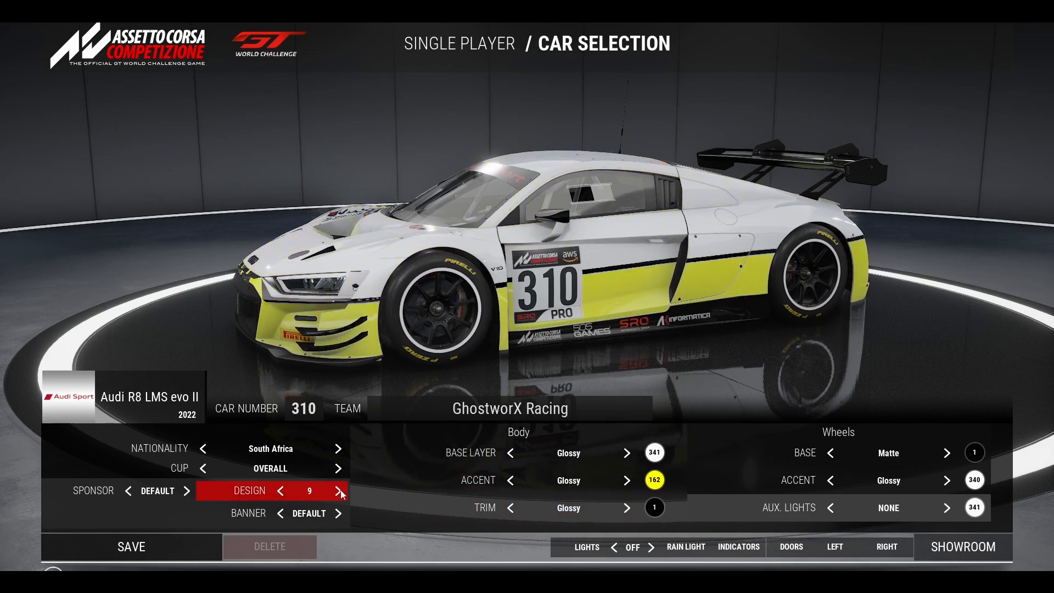
pyautogui.moveTo(341, 286); pyautogui.dragTo(893, 307)
pyautogui.moveTo(533, 281); pyautogui.dragTo(762, 302)
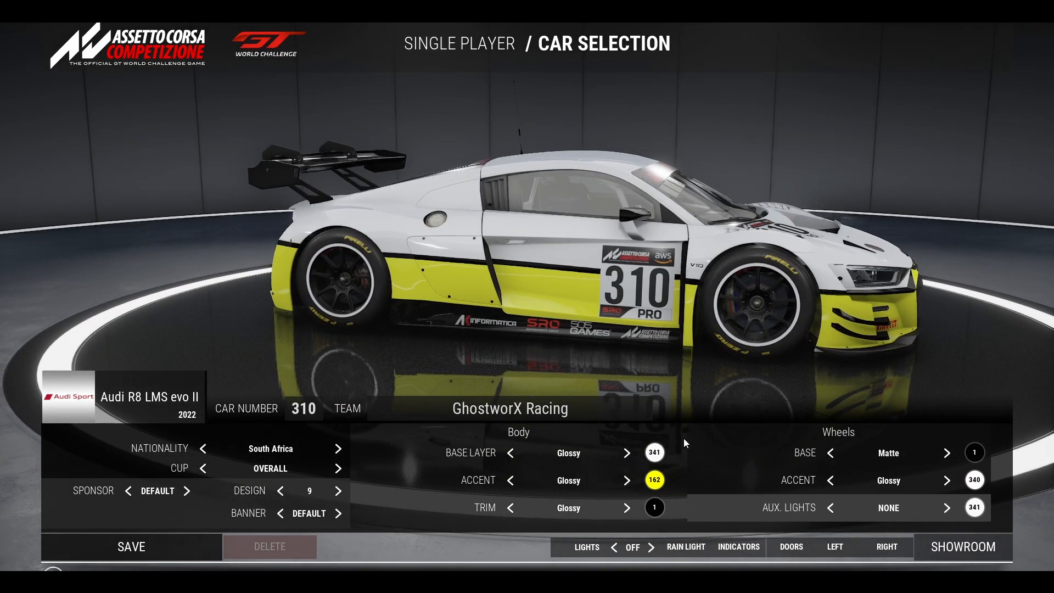
# - Set the body's base layer colour to cream 175
pyautogui.click(654, 458)
pyautogui.scroll(5, 716, 473)
pyautogui.scroll(1, 716, 474)
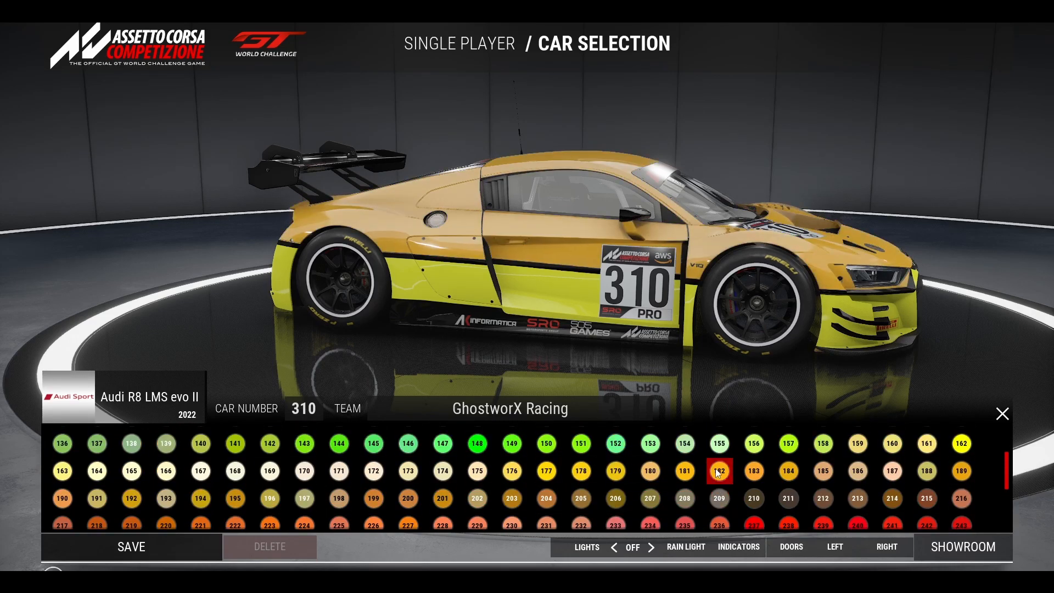
pyautogui.scroll(-1, 685, 473)
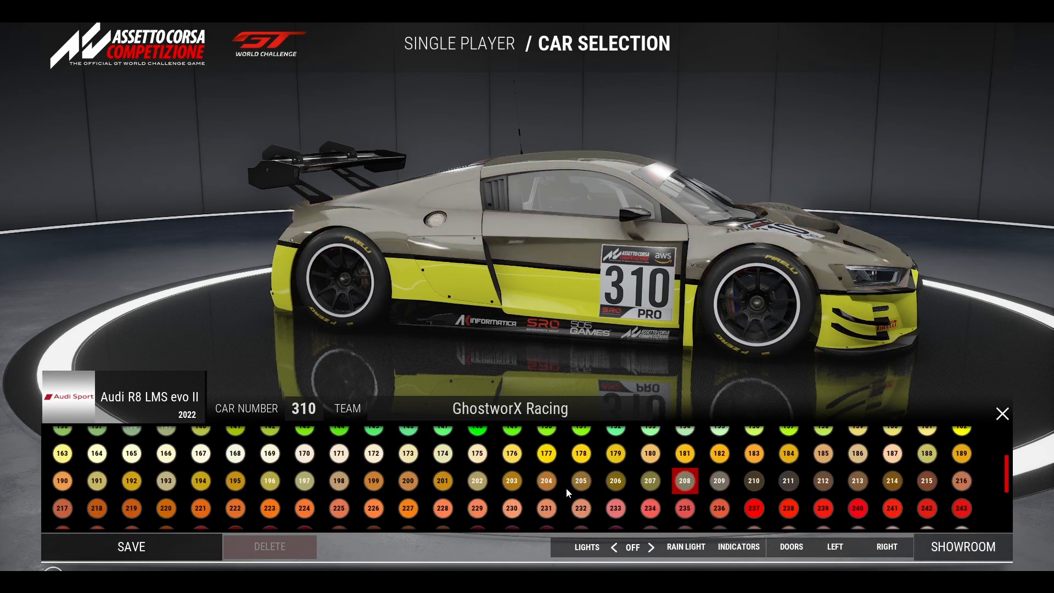
pyautogui.click(477, 460)
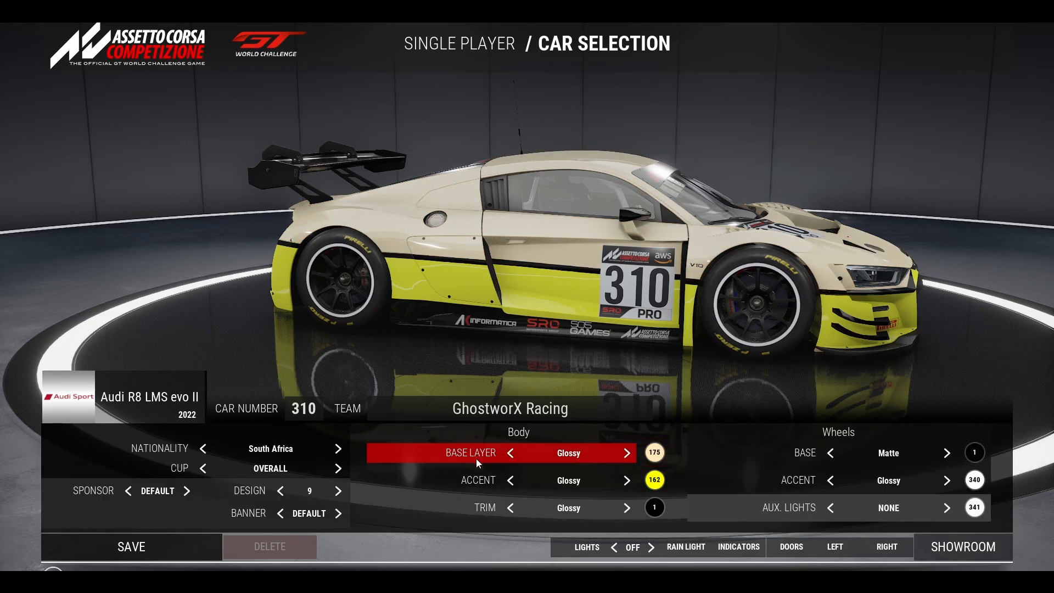
# - Set the body's accent colour to dark brown 210 and view the car from its other side
pyautogui.click(655, 483)
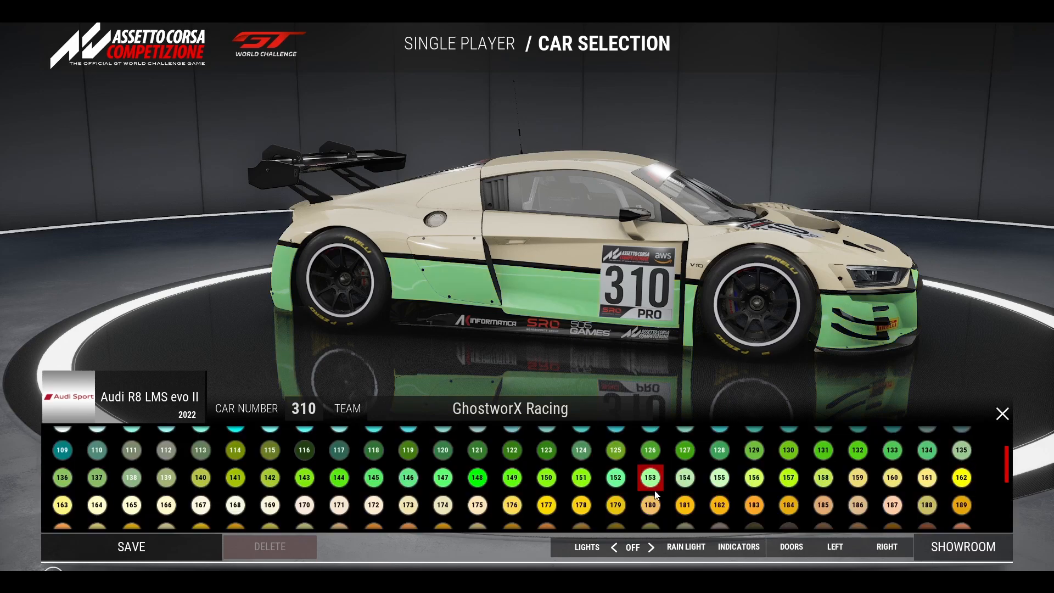
pyautogui.scroll(-2, 656, 493)
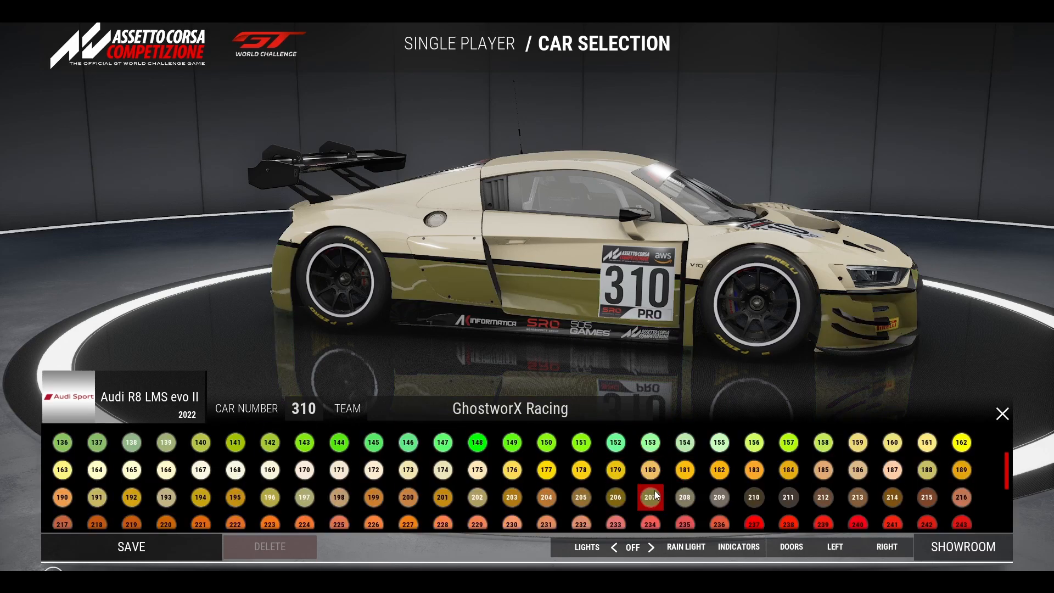
pyautogui.click(753, 497)
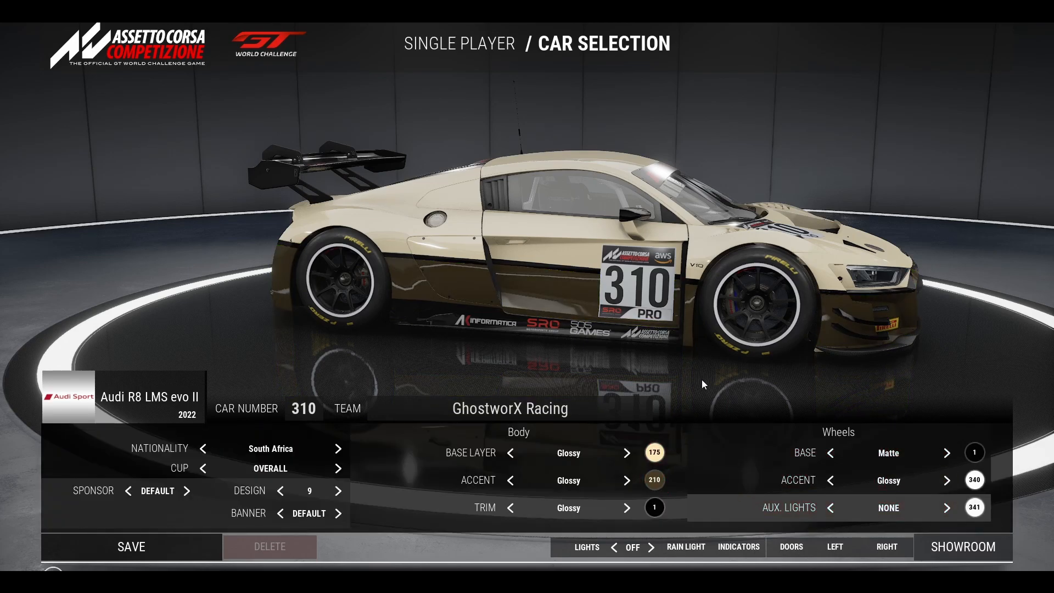
pyautogui.moveTo(572, 316); pyautogui.dragTo(364, 304)
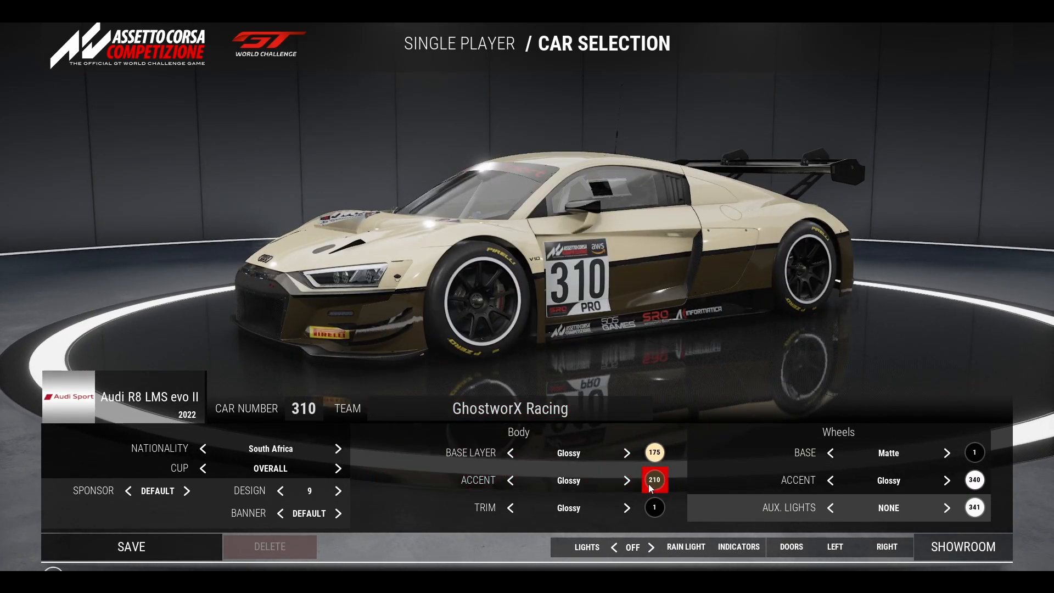
# - Set the body's trim colour to grey 18
pyautogui.click(654, 507)
pyautogui.scroll(-4, 653, 513)
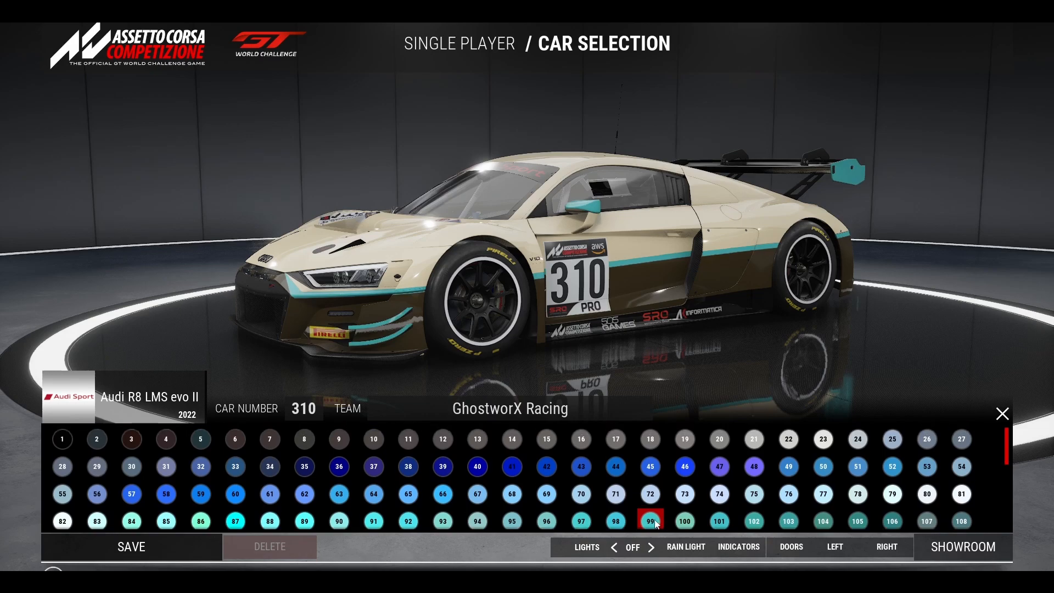
pyautogui.scroll(4, 654, 513)
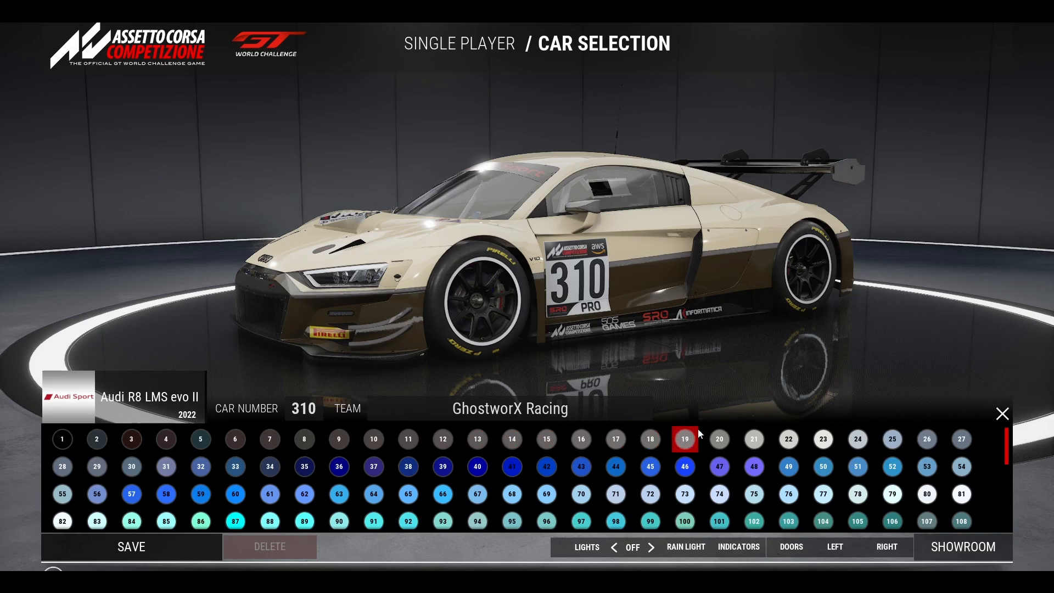
pyautogui.click(652, 439)
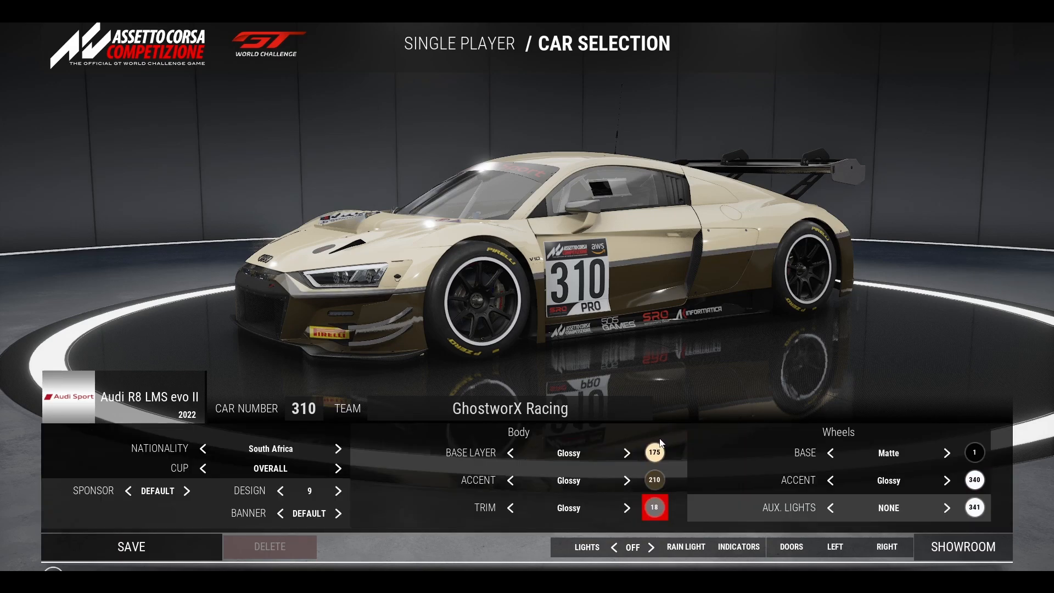
# - Set the body accent's finish to Satin Metallic and inspect the car
pyautogui.click(630, 483)
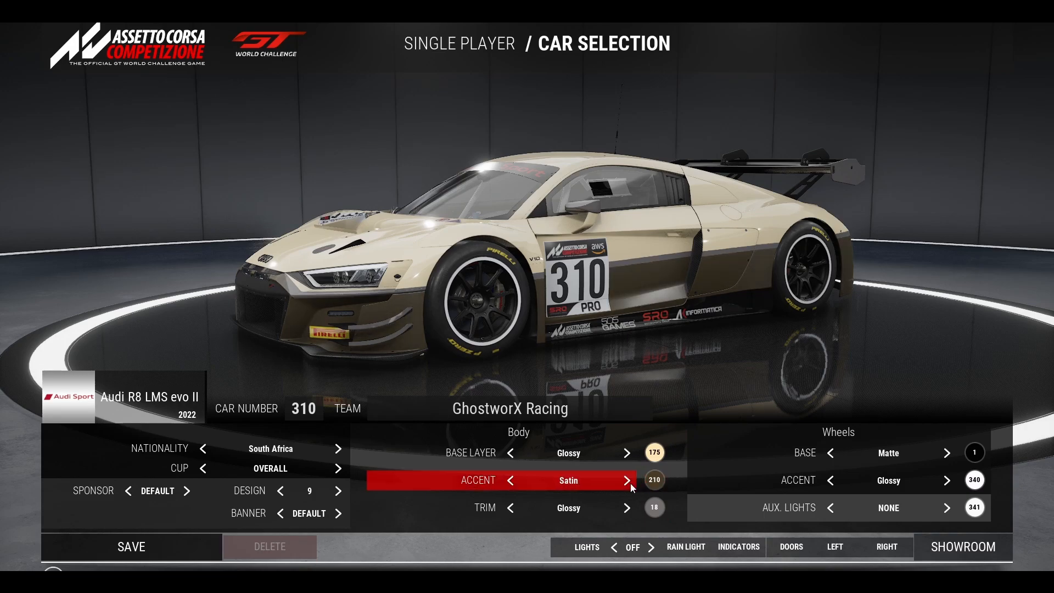
pyautogui.click(630, 483)
pyautogui.moveTo(540, 367); pyautogui.dragTo(746, 331)
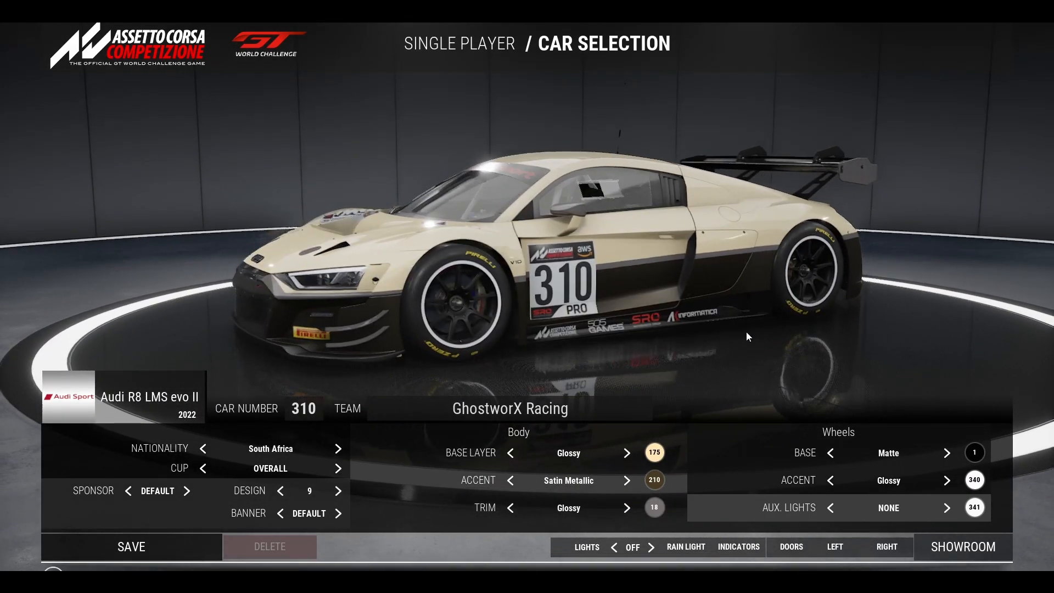
# - Set the wheels' accent colour to red 237 and inspect the car from several angles
pyautogui.click(974, 480)
pyautogui.scroll(2, 766, 468)
pyautogui.click(755, 452)
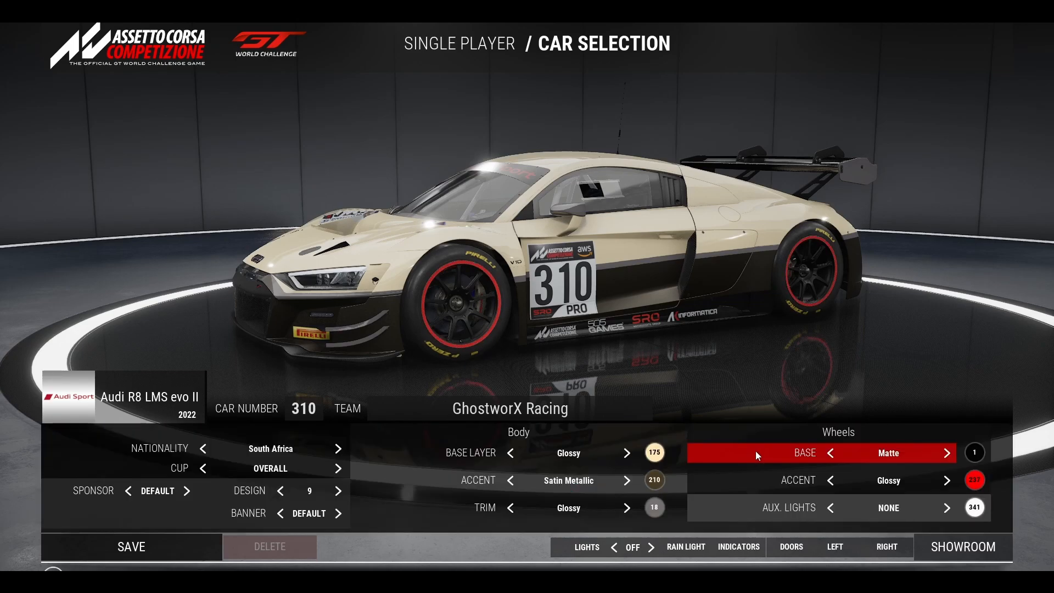
pyautogui.moveTo(818, 365); pyautogui.dragTo(635, 337)
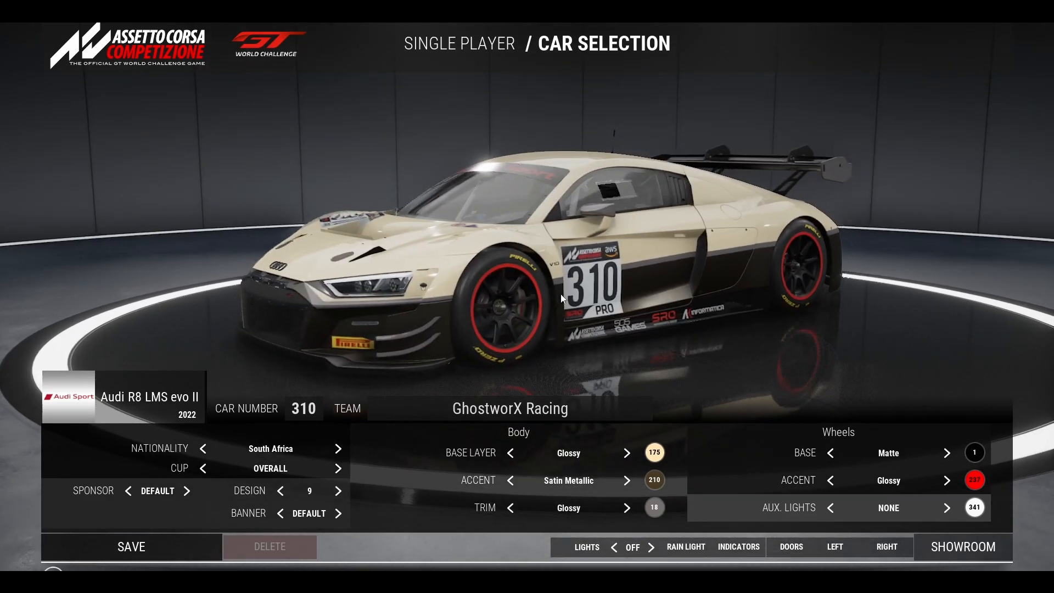
pyautogui.moveTo(570, 294); pyautogui.dragTo(769, 289)
pyautogui.moveTo(447, 285); pyautogui.dragTo(716, 290)
pyautogui.moveTo(770, 264); pyautogui.dragTo(180, 311)
pyautogui.moveTo(264, 254); pyautogui.dragTo(456, 273)
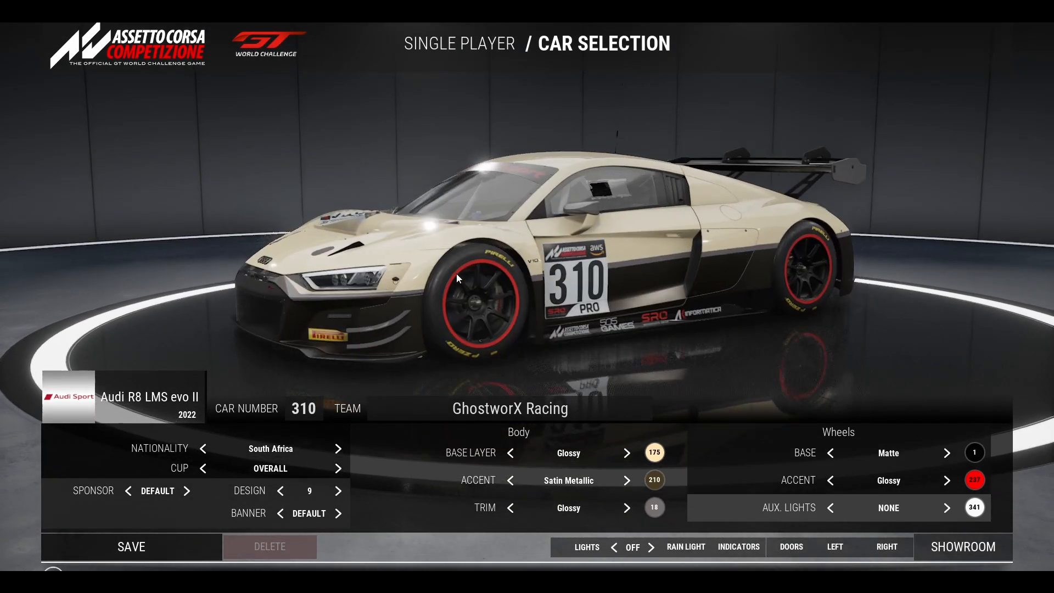
# - Set the body's base layer colour to yellow 162 and its accent colour to black 345
pyautogui.click(654, 452)
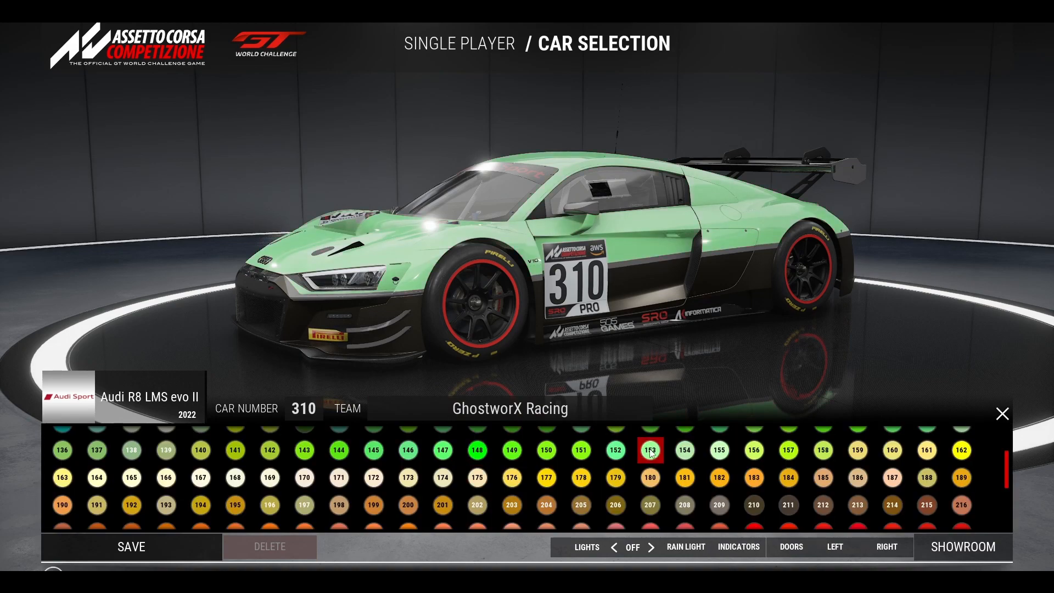
pyautogui.click(961, 450)
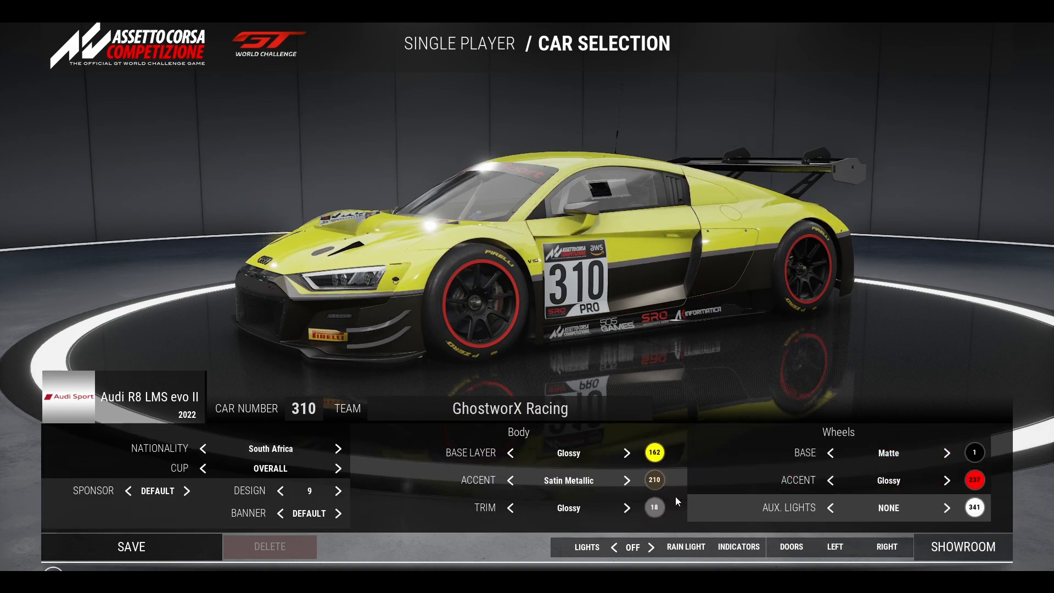
pyautogui.click(654, 480)
pyautogui.scroll(-10, 650, 481)
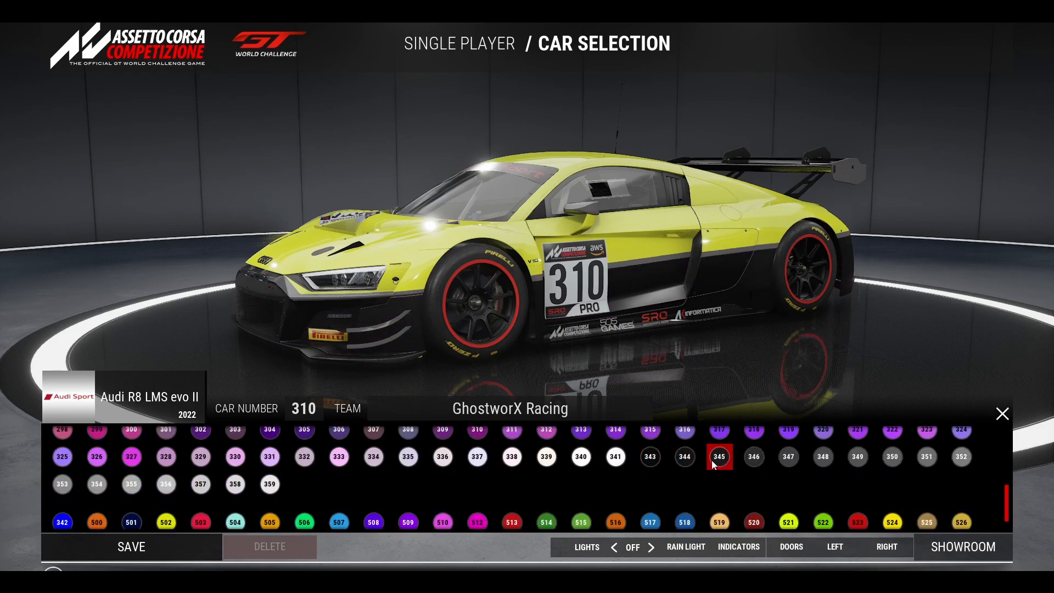
pyautogui.click(714, 459)
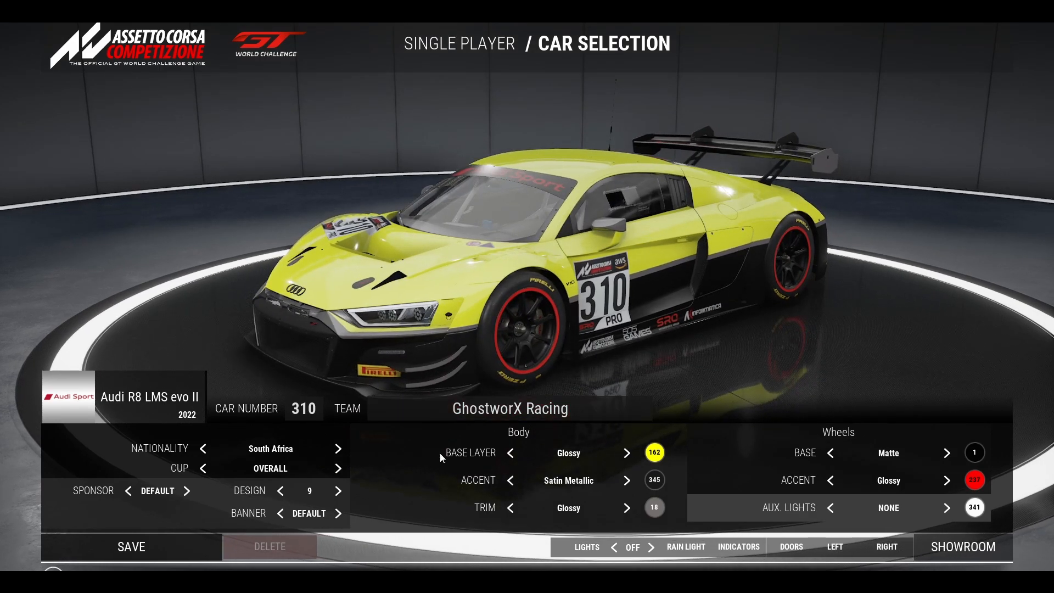
# - Cycle through the livery designs with the yellow and black colours, select design 6 and inspect the car's other side
pyautogui.click(338, 492)
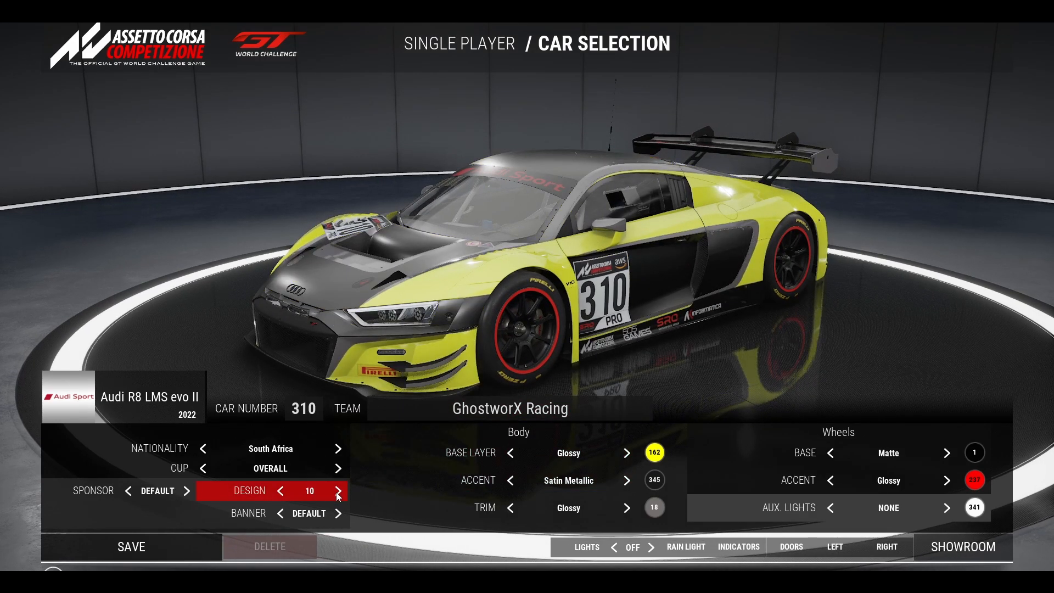
pyautogui.click(337, 494)
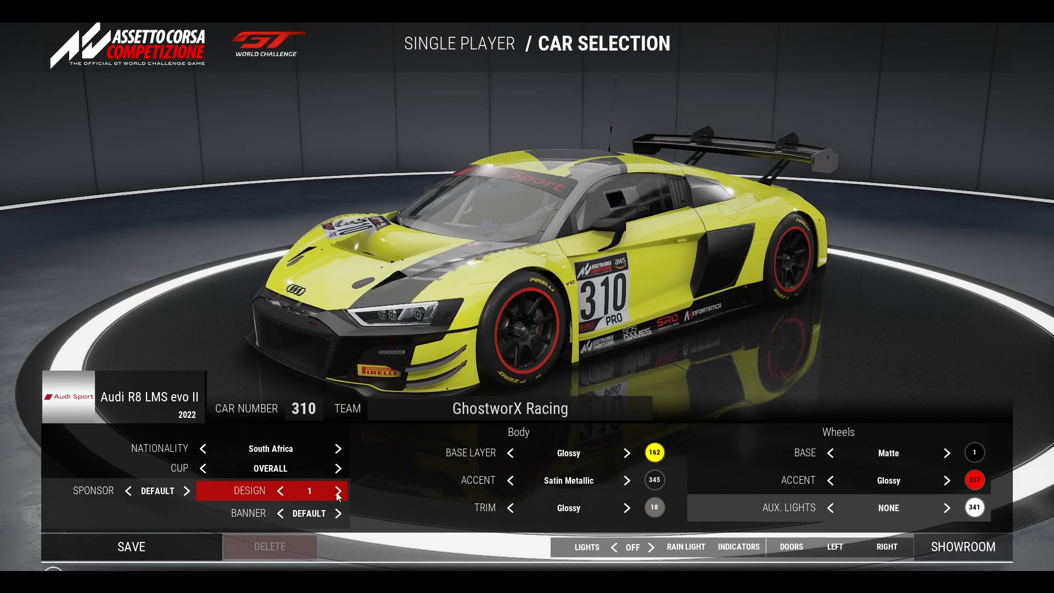
pyautogui.click(337, 494)
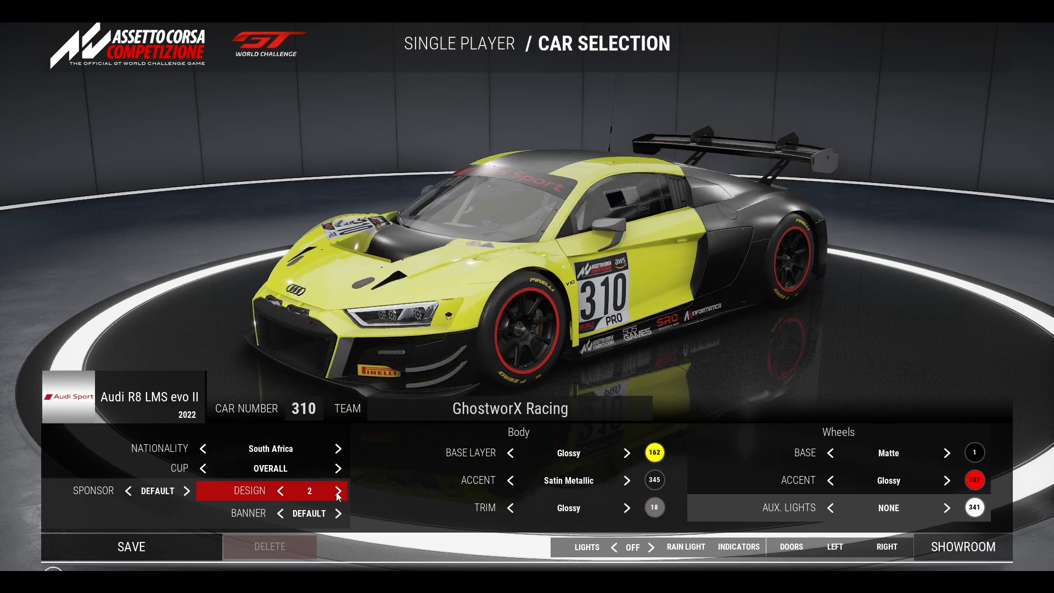
pyautogui.click(337, 494)
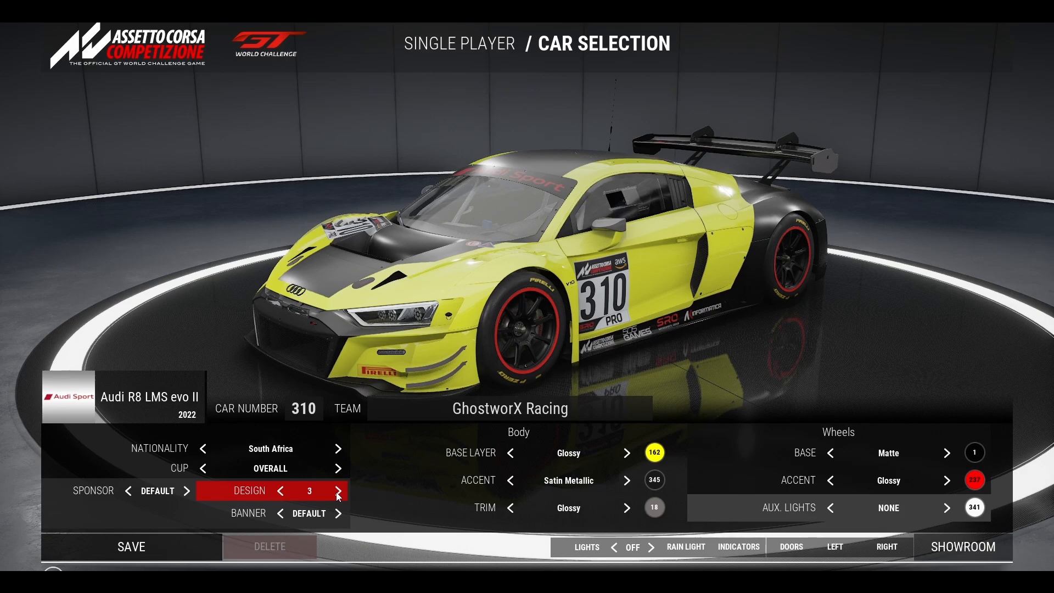
pyautogui.click(337, 493)
pyautogui.click(338, 494)
pyautogui.click(337, 494)
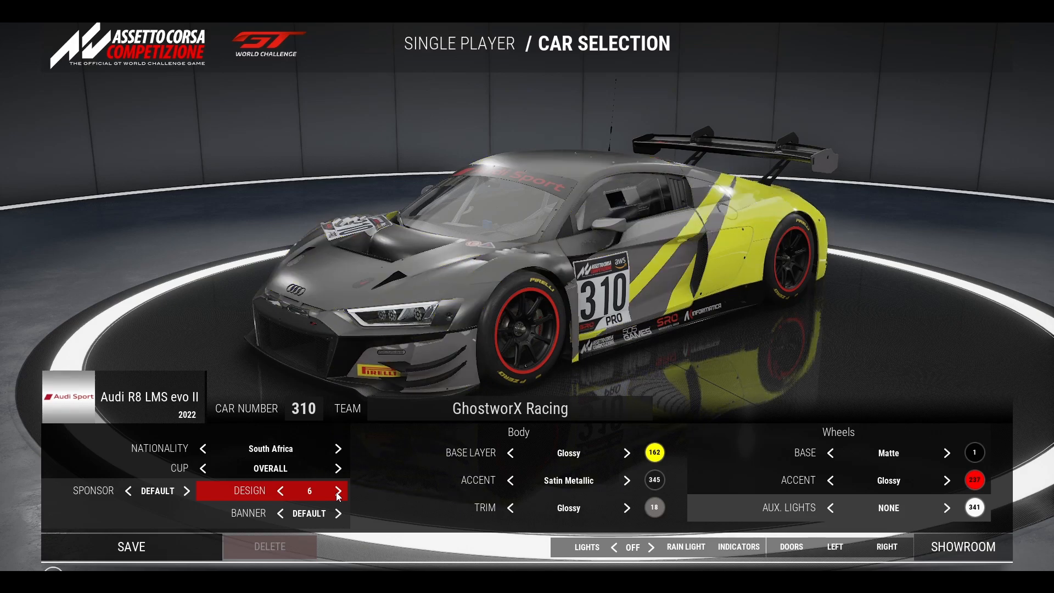
pyautogui.moveTo(632, 302); pyautogui.dragTo(914, 256)
pyautogui.moveTo(653, 260); pyautogui.dragTo(628, 266)
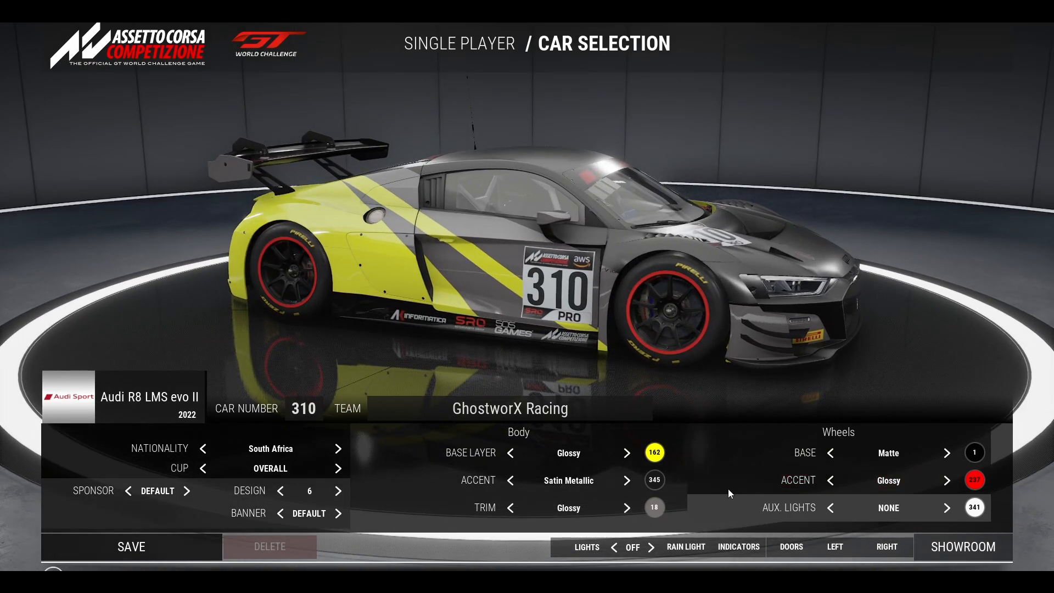
# - Set the body's base layer colour to black 345
pyautogui.click(650, 453)
pyautogui.scroll(-5, 659, 477)
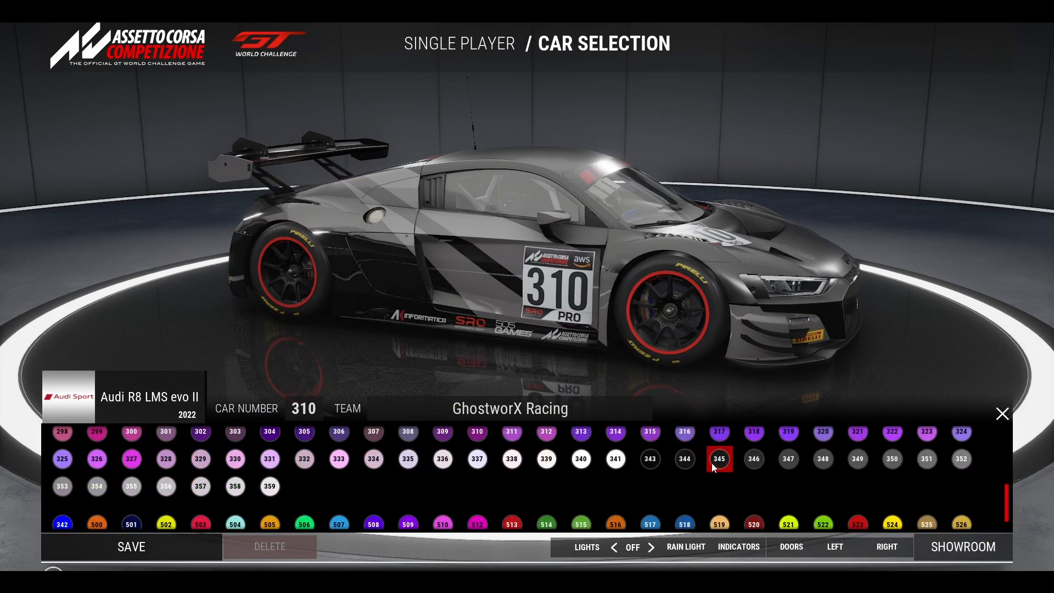
pyautogui.click(712, 462)
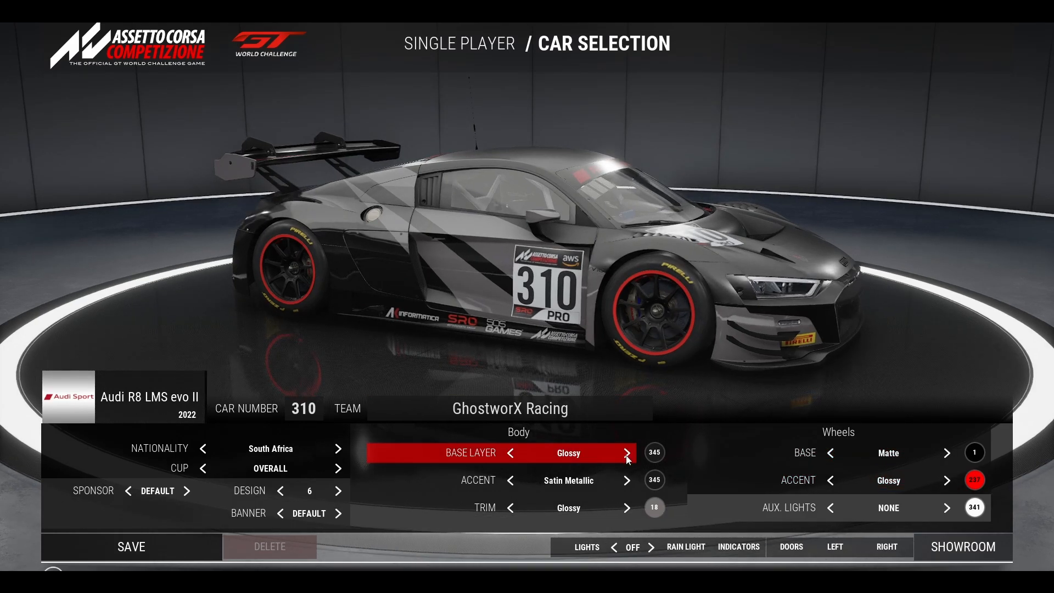
# - Set the body accent's finish to Glossy and the base layer's finish to Satin Metallic
pyautogui.click(626, 480)
pyautogui.click(627, 481)
pyautogui.click(626, 481)
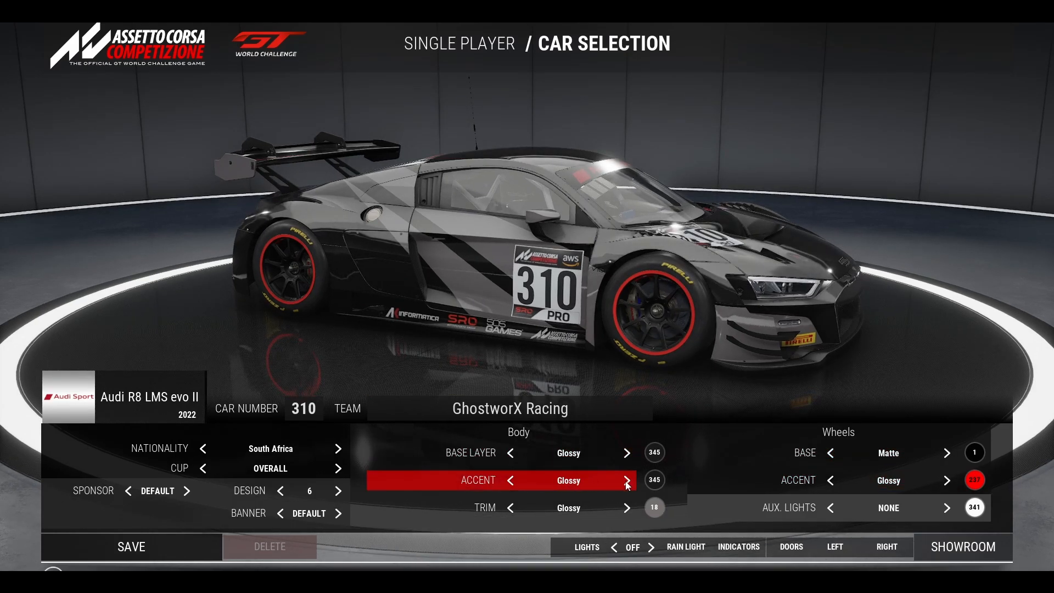
pyautogui.click(627, 453)
pyautogui.click(626, 453)
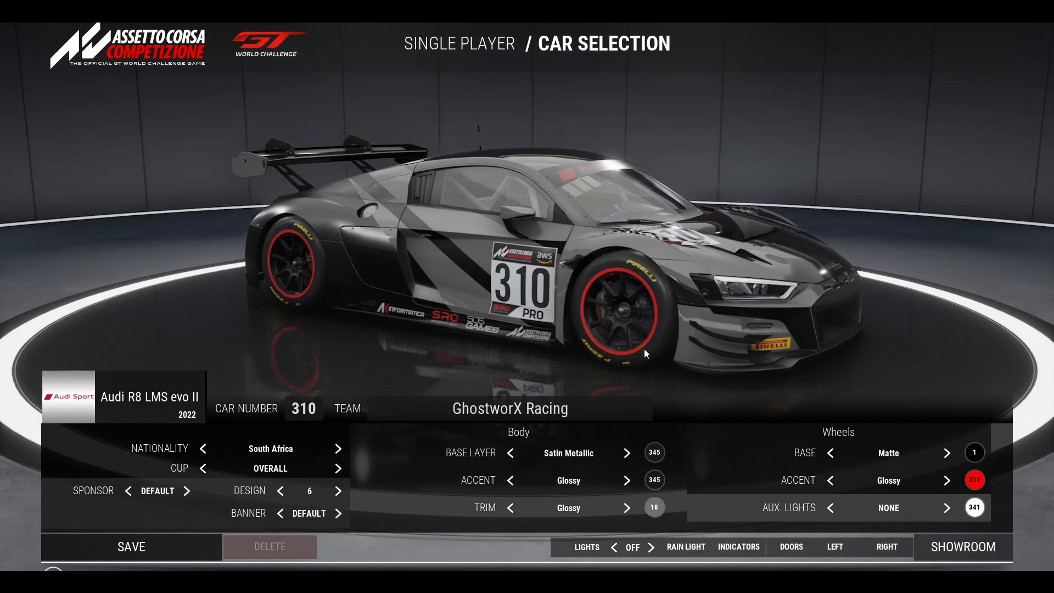
# - Set the body's accent colour to yellow 162 and inspect the car's other side
pyautogui.click(651, 499)
pyautogui.scroll(2, 712, 484)
pyautogui.click(966, 475)
pyautogui.moveTo(835, 341); pyautogui.dragTo(564, 298)
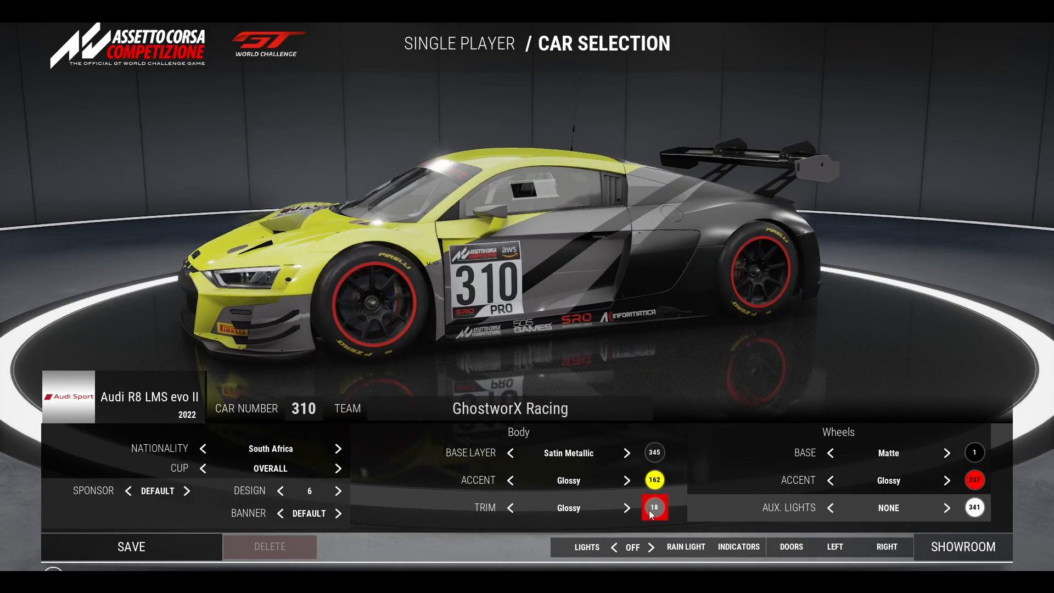
# - Set the body trim's colour to grey 350 and its finish to Satin Metallic
pyautogui.click(649, 509)
pyautogui.scroll(-4, 731, 472)
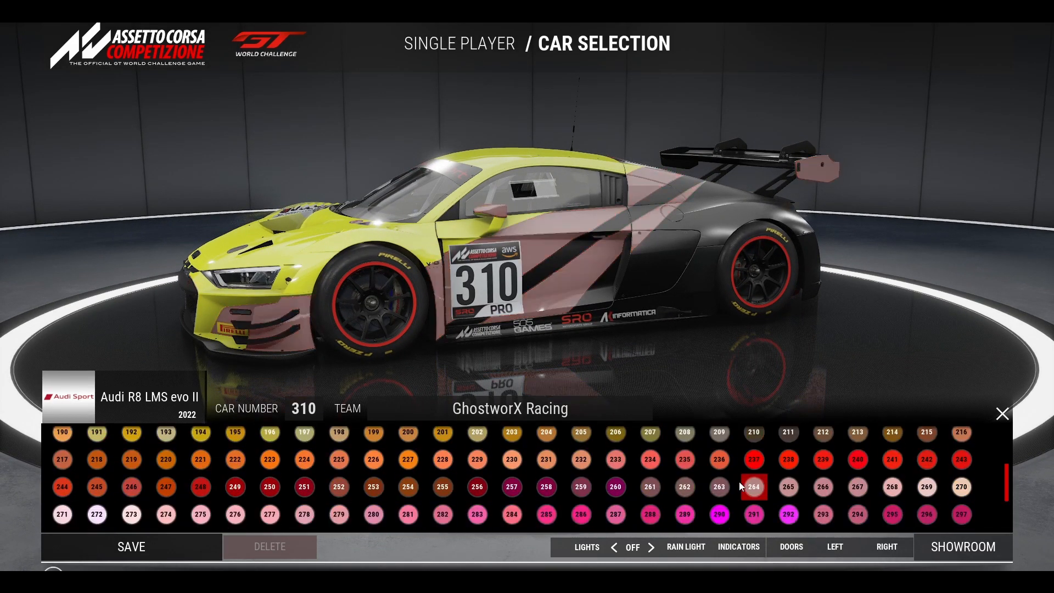
pyautogui.scroll(-2, 743, 485)
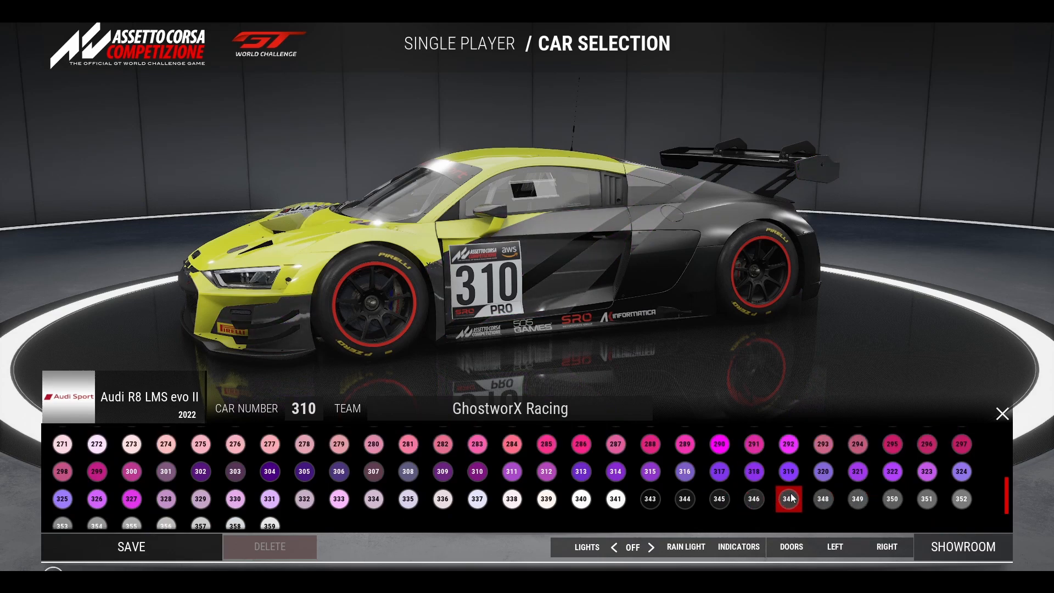
pyautogui.click(881, 496)
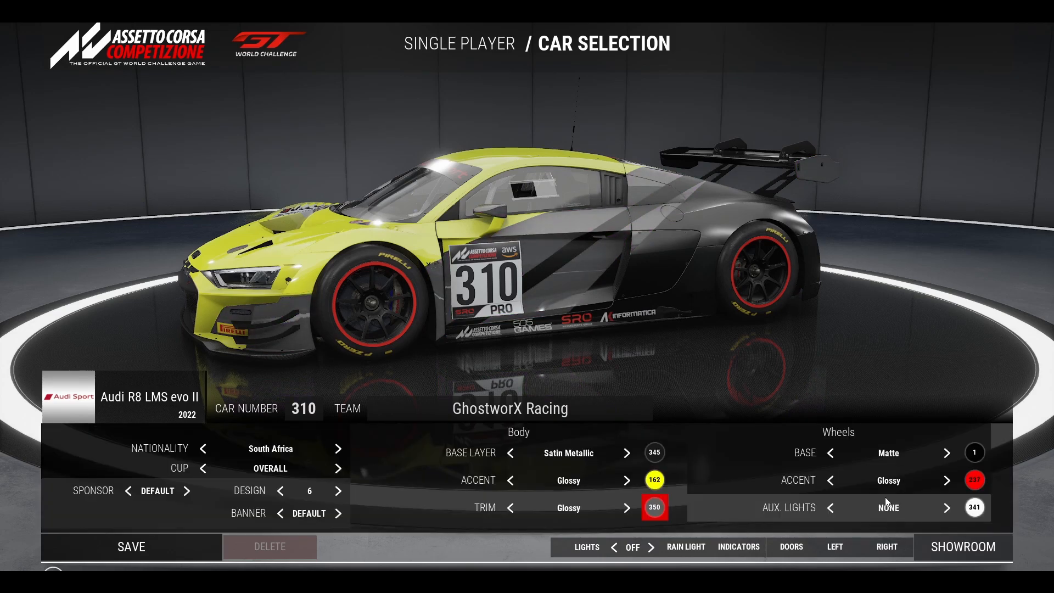
pyautogui.click(627, 508)
pyautogui.click(627, 507)
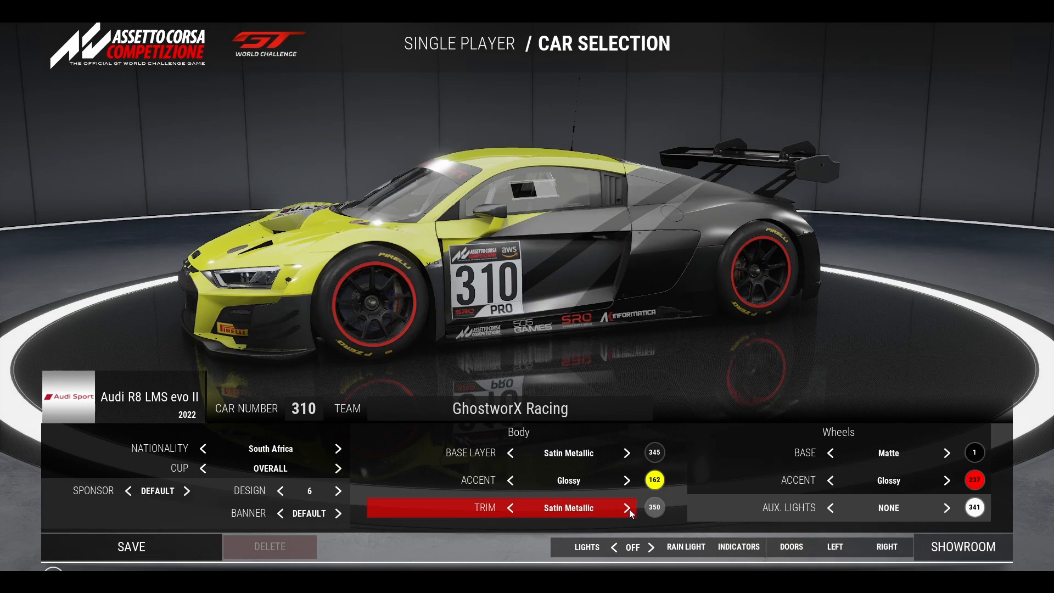
pyautogui.moveTo(527, 269); pyautogui.dragTo(426, 236)
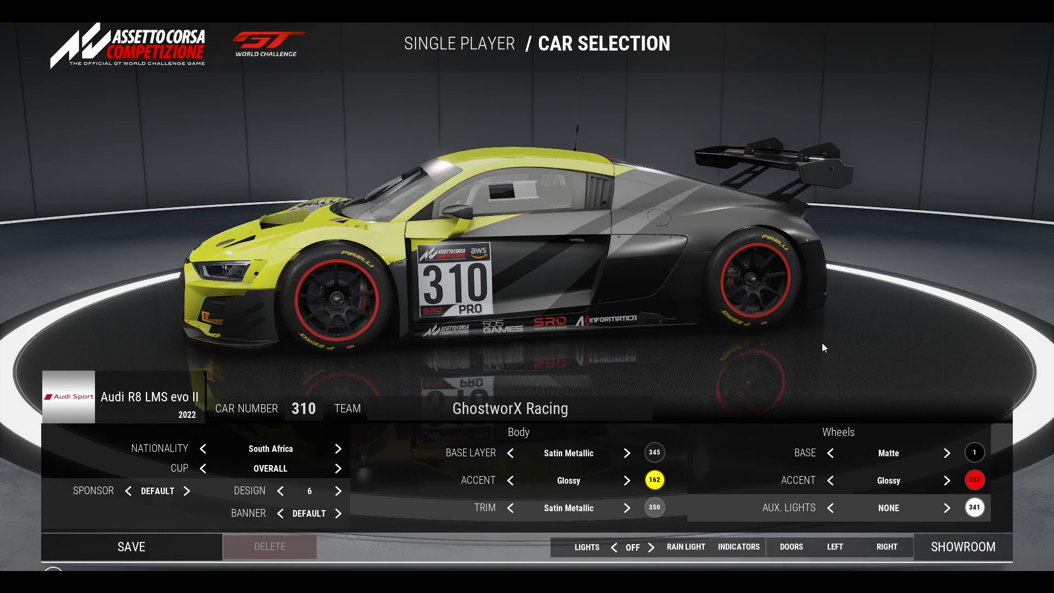
# - Set the wheels' base finish to Satin Metallic and its colour to 208, and inspect the rims
pyautogui.click(947, 453)
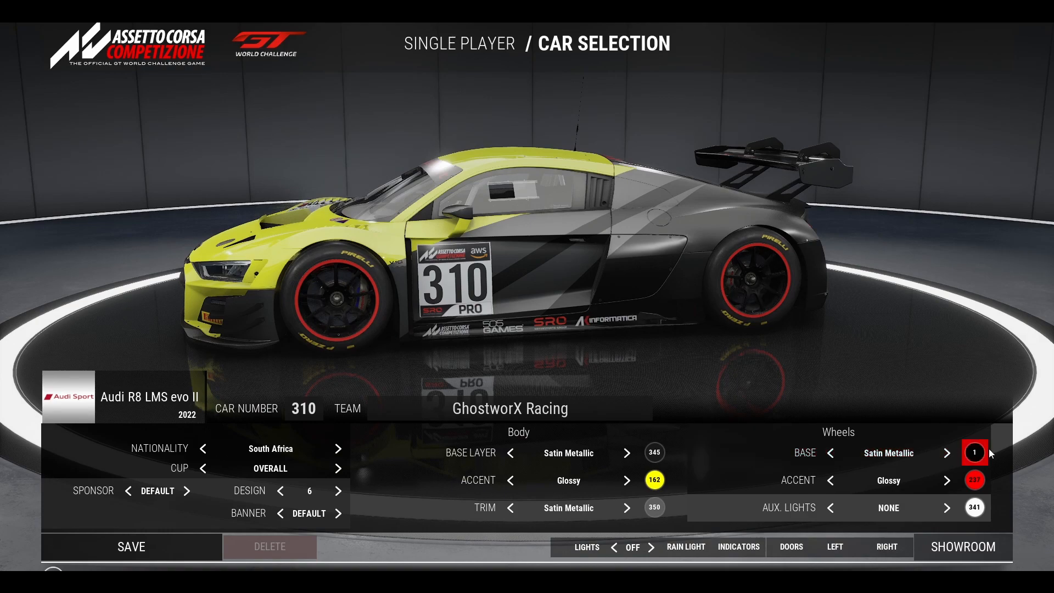
pyautogui.click(975, 452)
pyautogui.scroll(-2, 709, 466)
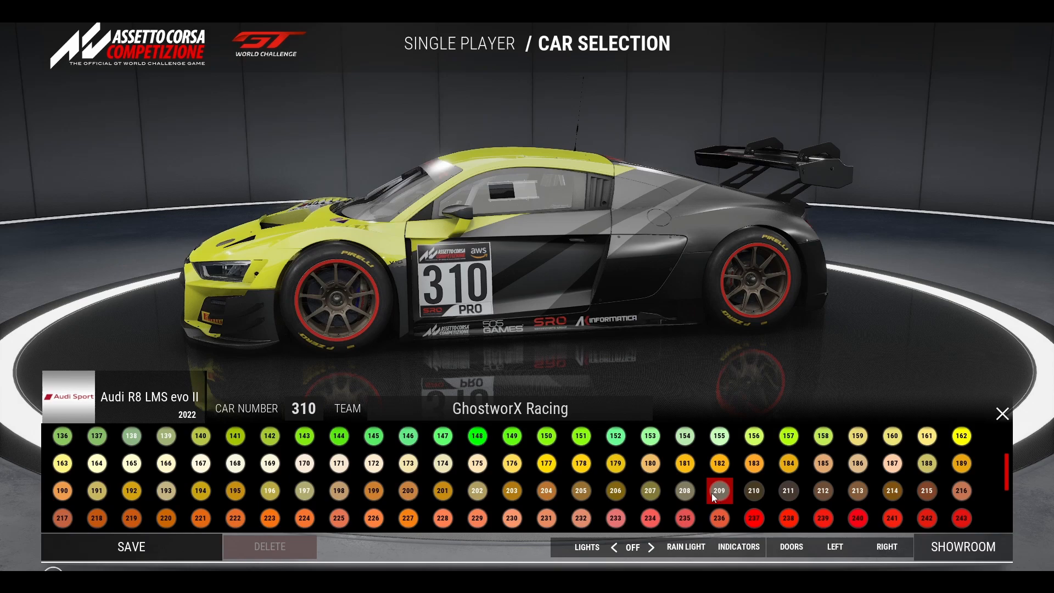
pyautogui.click(683, 492)
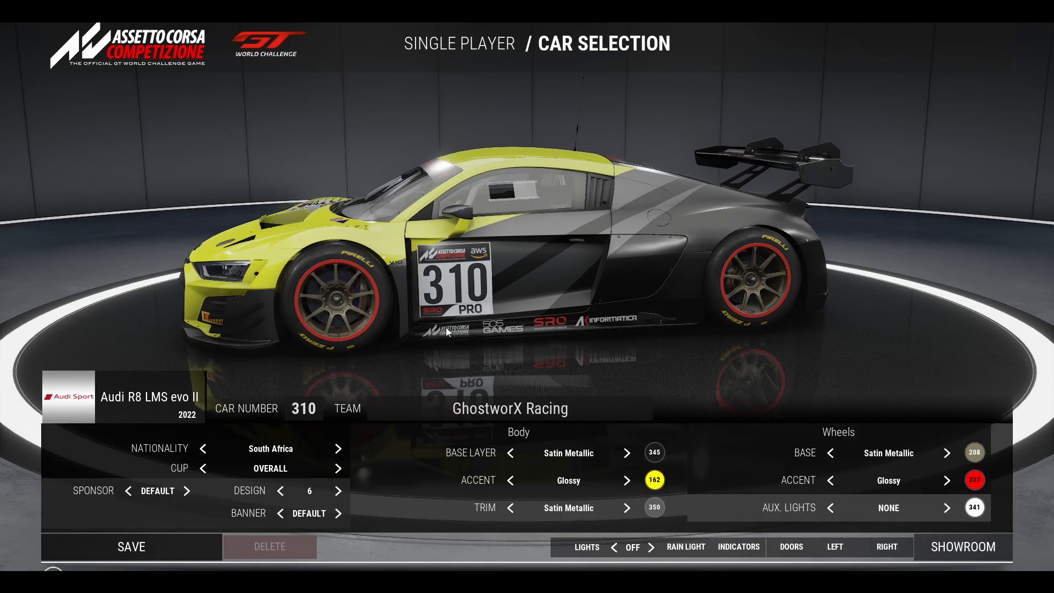
pyautogui.moveTo(692, 273); pyautogui.dragTo(439, 308)
# - Change the wheels' base colour to 14 and set the auxiliary lights to option 5 in red 237
pyautogui.click(974, 452)
pyautogui.scroll(6, 644, 469)
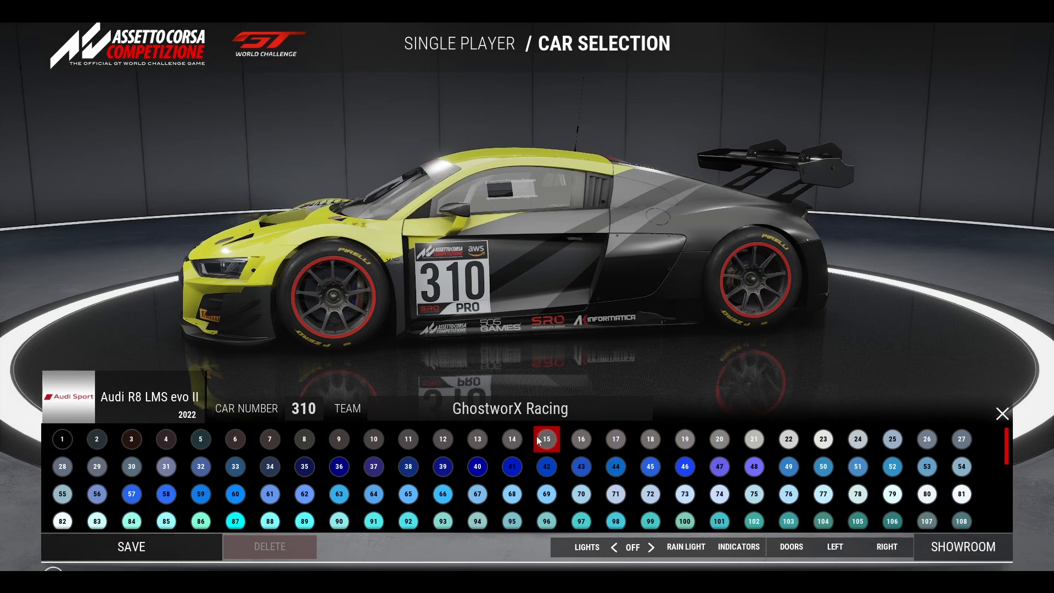
pyautogui.click(516, 440)
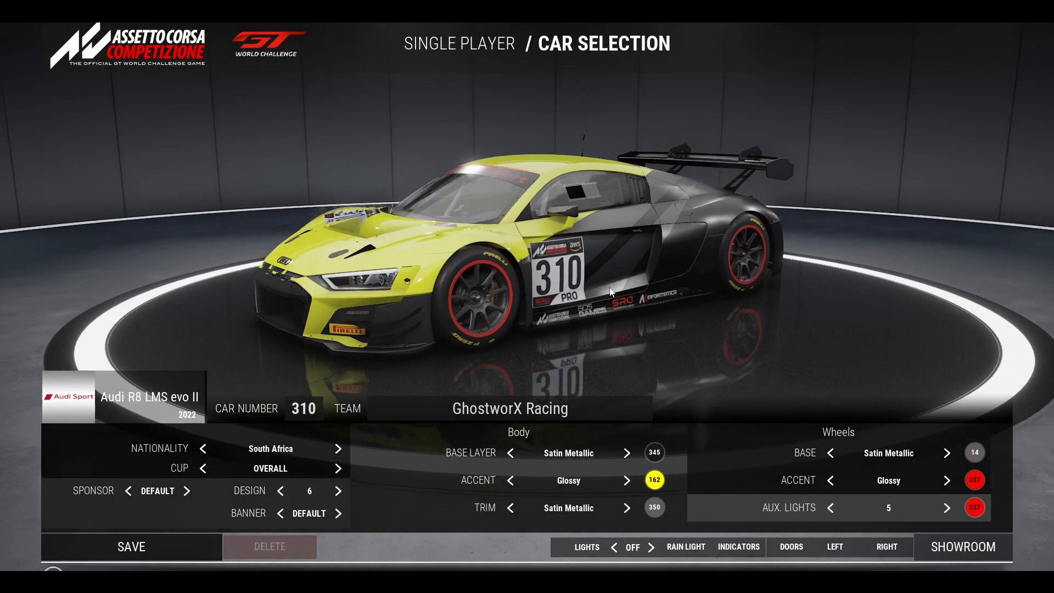
# - Save the customised car and switch to the Assetto Corsa Competizione Customs folder in File Explorer
pyautogui.click(203, 538)
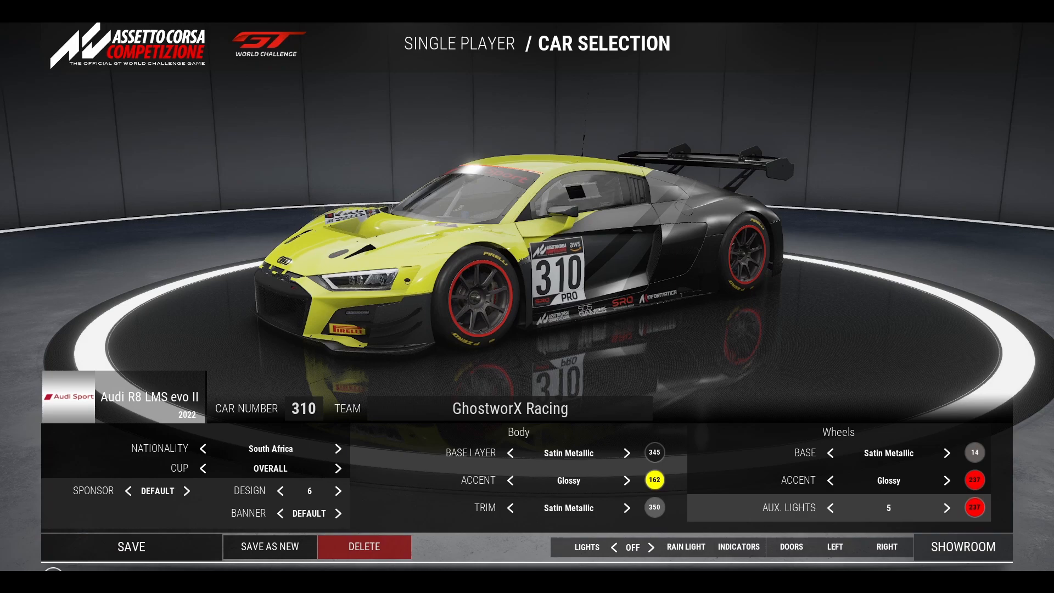
pyautogui.click(53, 568)
pyautogui.click(130, 555)
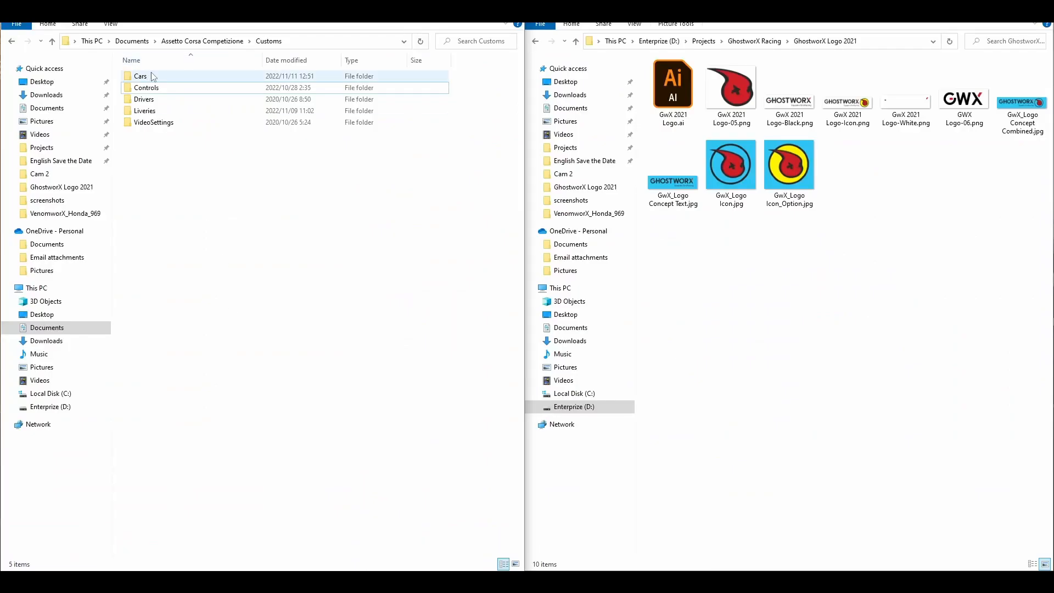
# - In the Cars folder, rename the newest JSON file to "GhostworX Audi Evo2 310" and copy that name
pyautogui.doubleClick(151, 76)
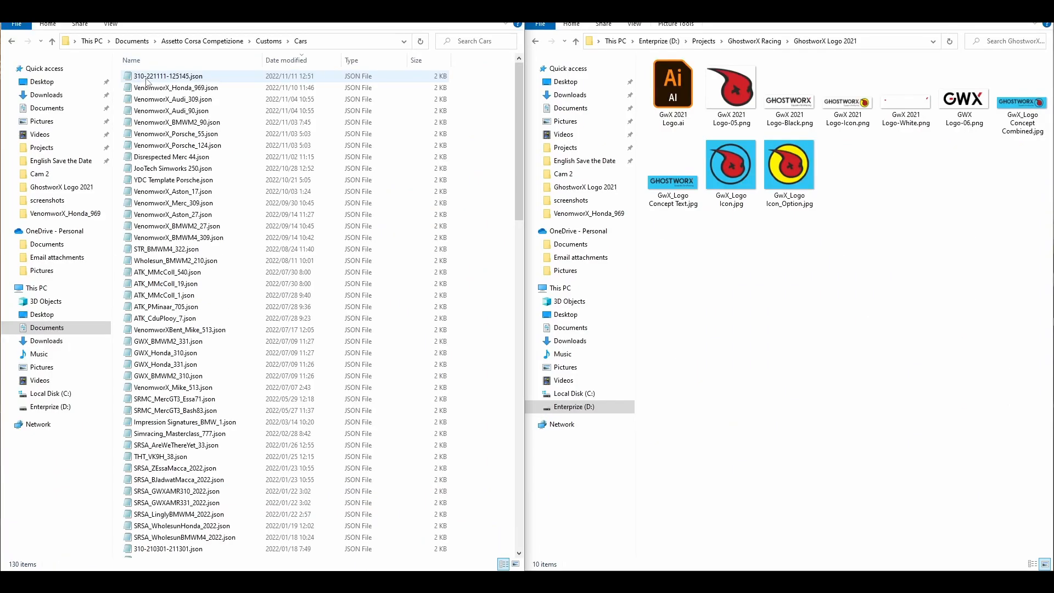
pyautogui.click(149, 78)
pyautogui.click(161, 78)
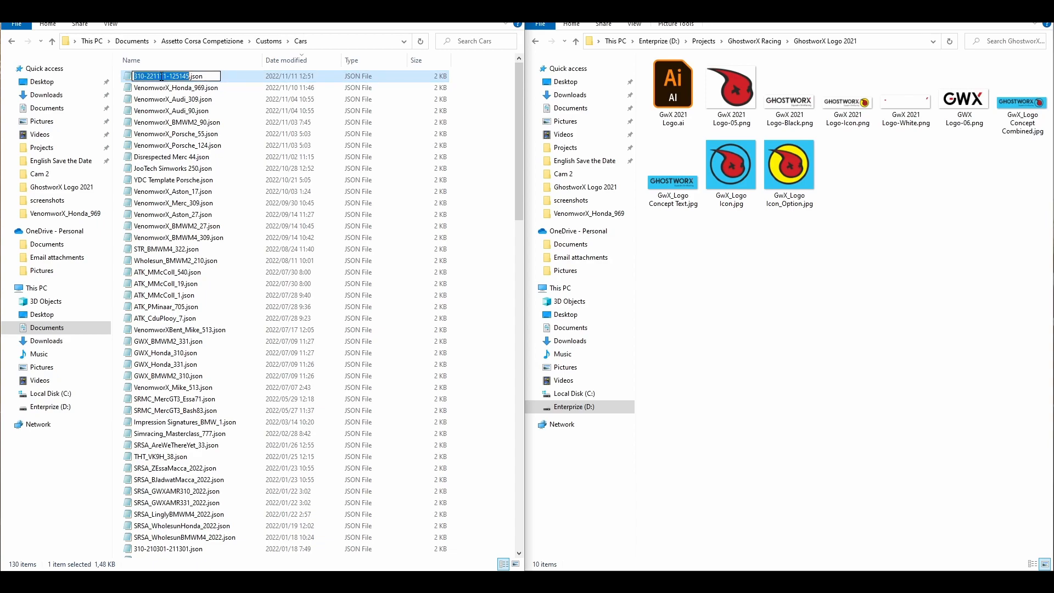
pyautogui.write('GhostworX')
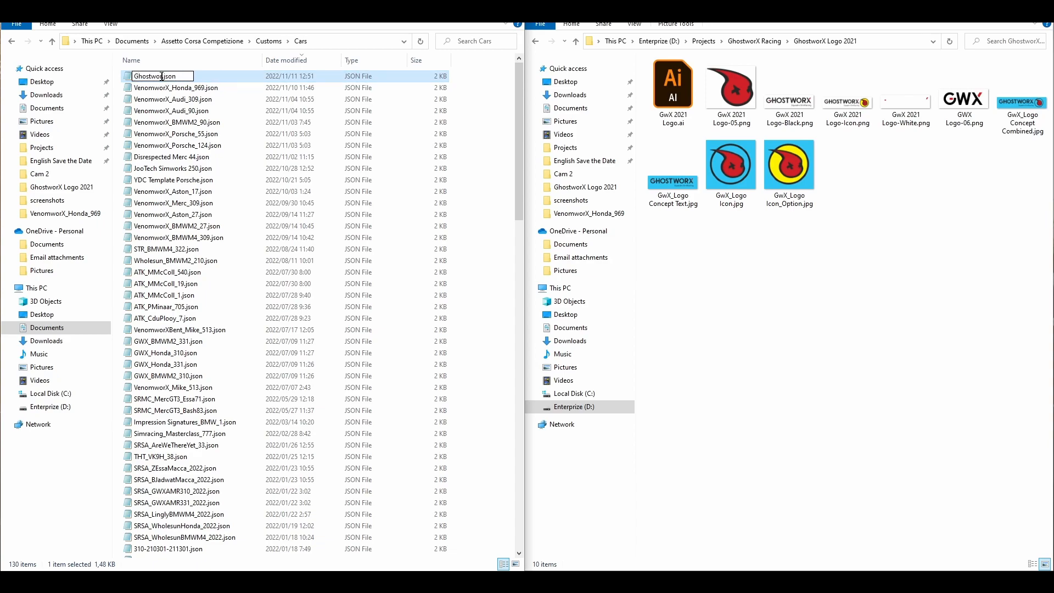
pyautogui.write(' Audi Evo2 310')
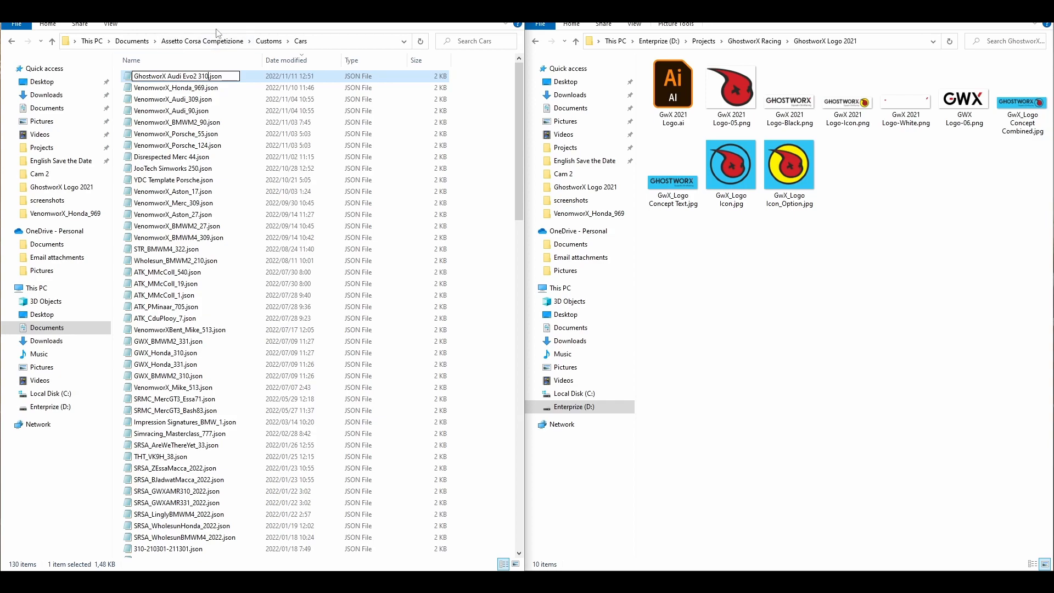
pyautogui.moveTo(204, 76); pyautogui.dragTo(133, 75)
pyautogui.hotkey('ctrl', 'c')
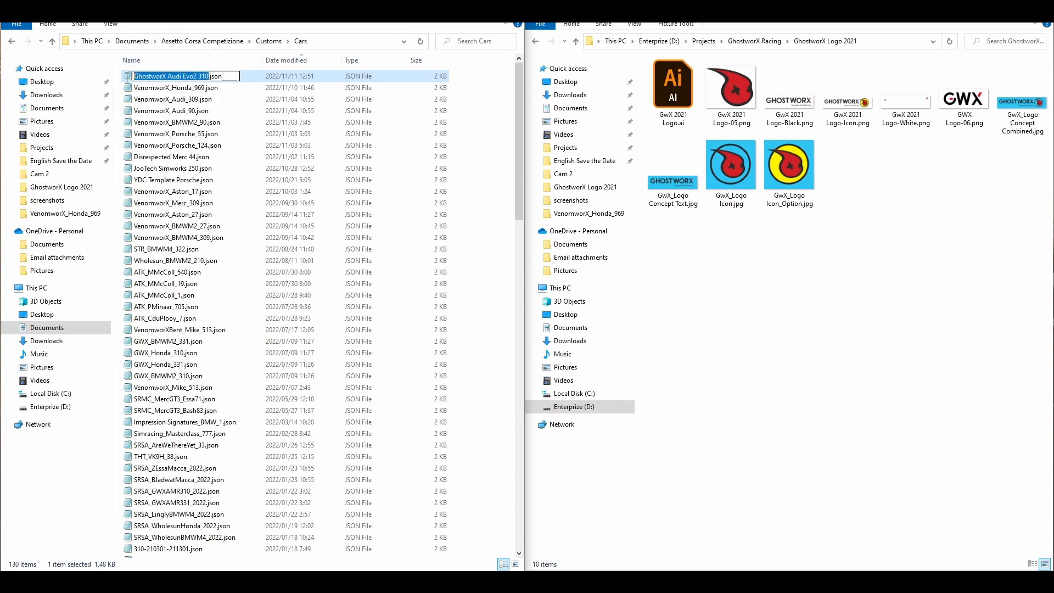
pyautogui.press('Return')
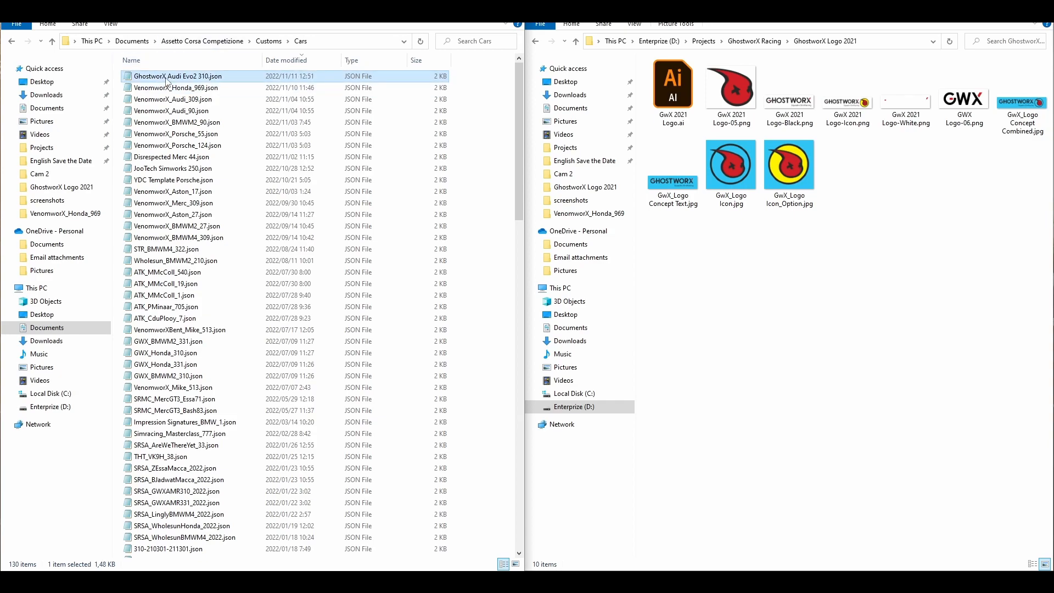
# - Open the renamed JSON file in Notepad, set customSkinName to "GhostworX Audi Evo2 310", and save and close it
pyautogui.doubleClick(169, 77)
pyautogui.moveTo(785, 87); pyautogui.dragTo(525, 73)
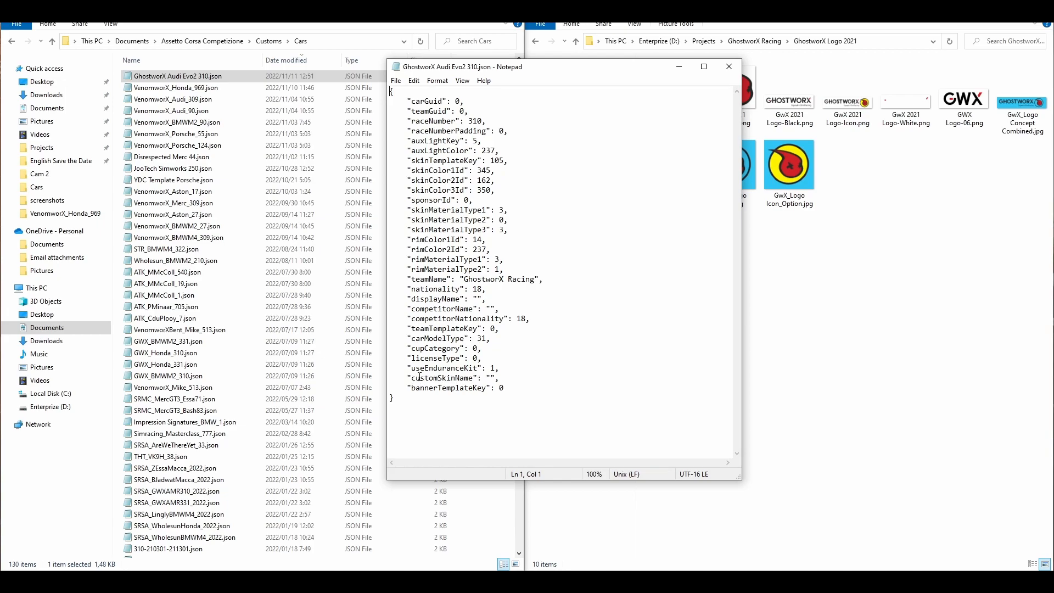
pyautogui.click(490, 378)
pyautogui.hotkey('ctrl', 'v')
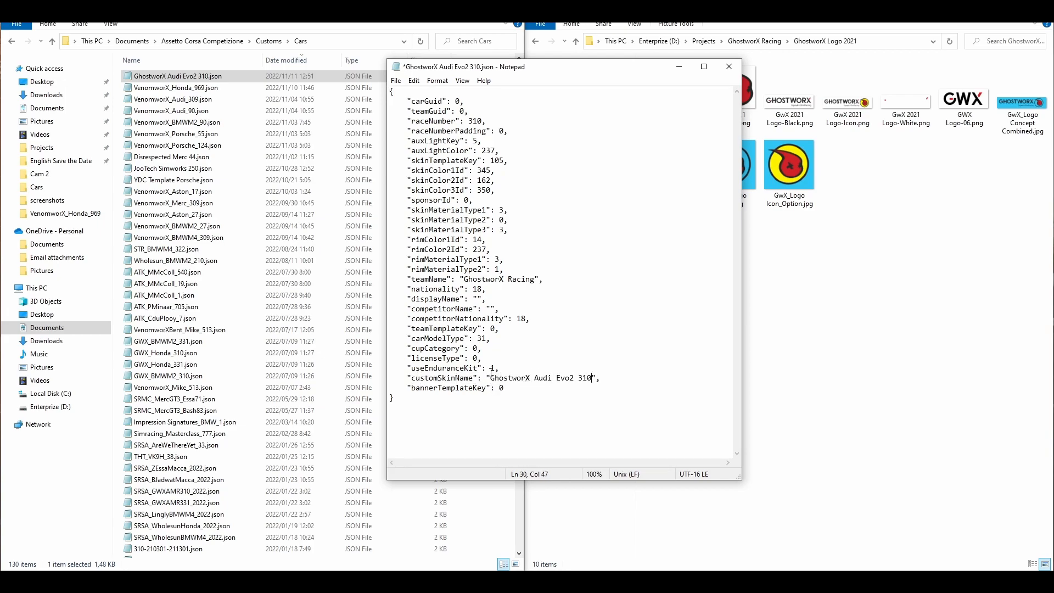
pyautogui.click(729, 66)
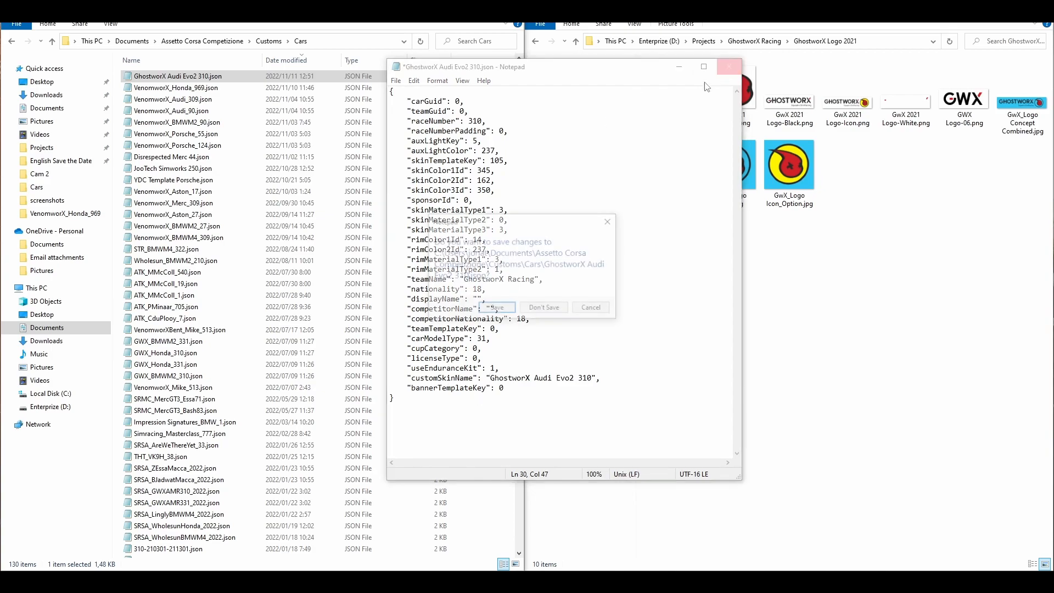
pyautogui.click(497, 312)
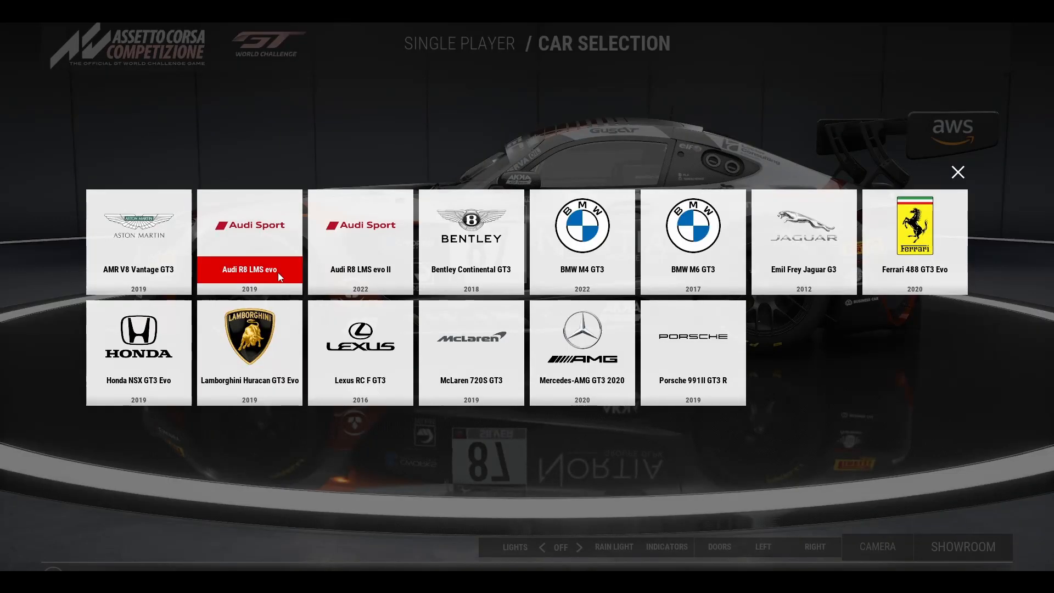
# - Load the Audi R8 LMS evo II in the game and open the "GhostworX Audi Evo2 310" folder under Liveries in File Explorer
pyautogui.click(369, 262)
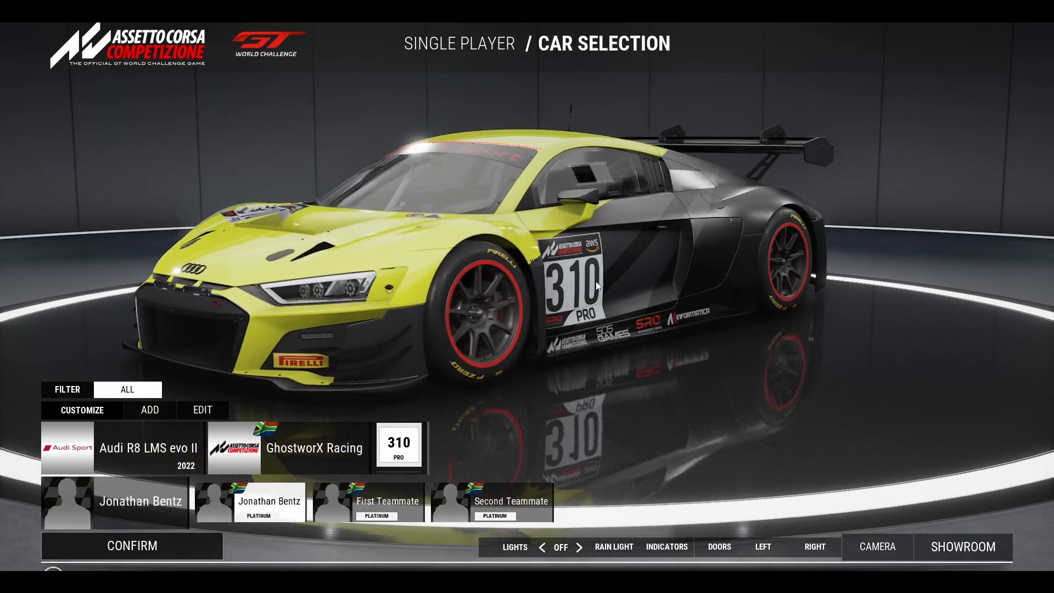
pyautogui.hotkey('alt', 'Tab')
pyautogui.click(267, 41)
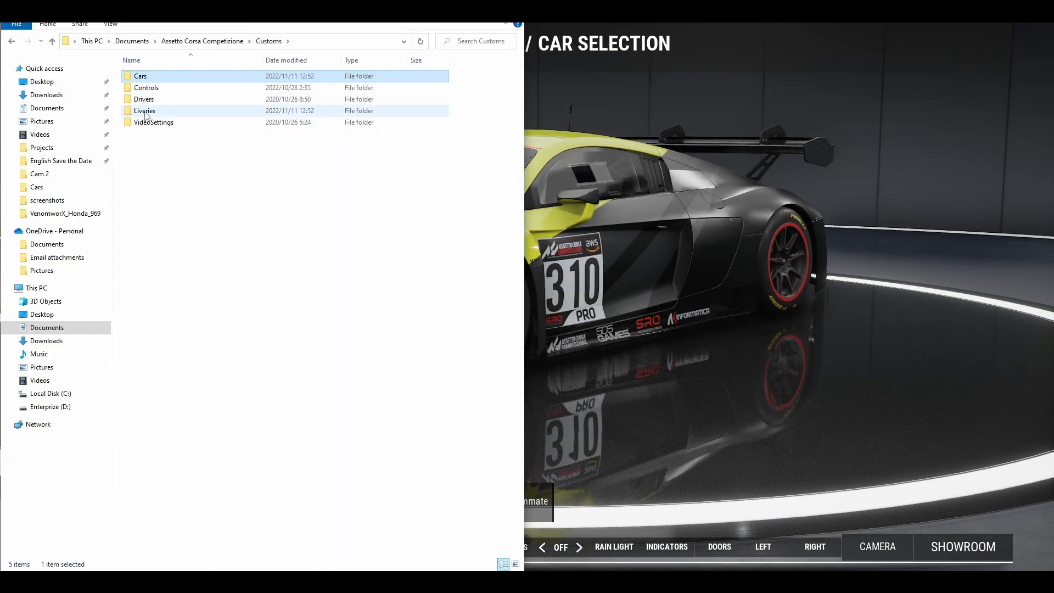
pyautogui.doubleClick(145, 111)
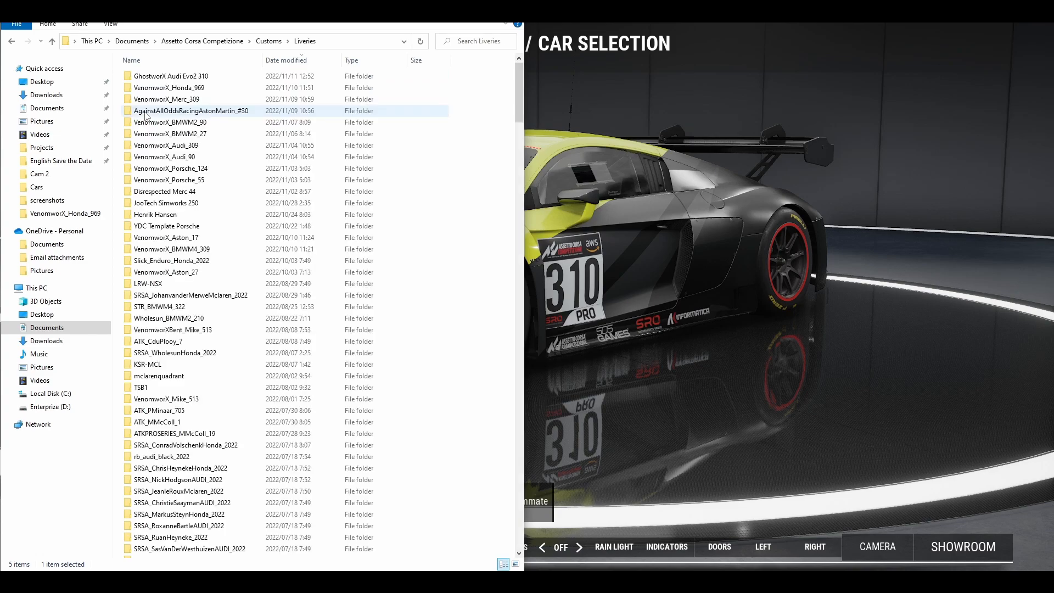
pyautogui.doubleClick(185, 78)
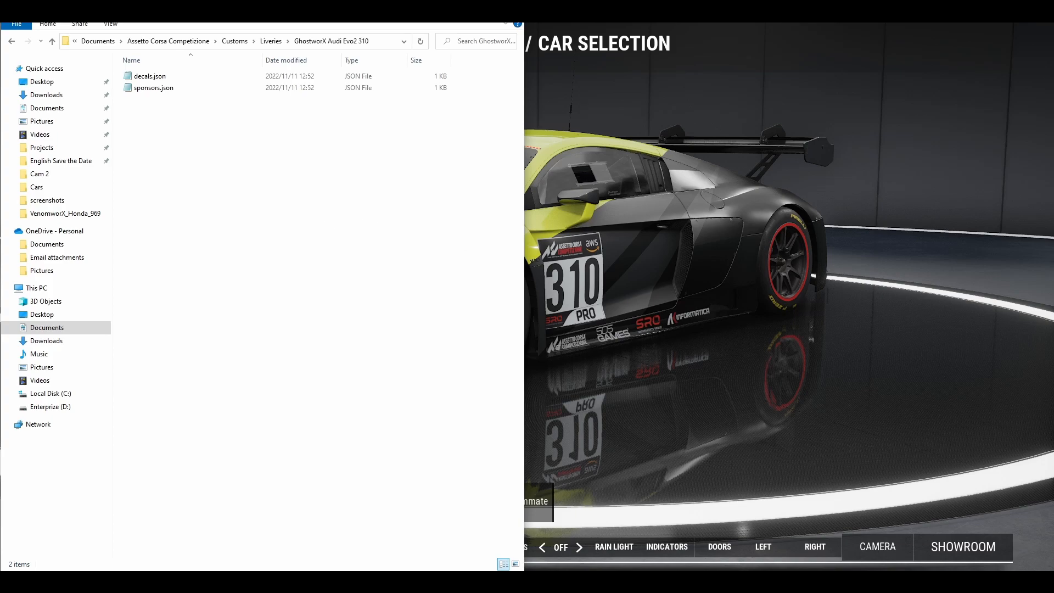
# - Add the EXT_Skin.psd template to the livery folder and rename it to sponsors.psd
pyautogui.moveTo(529, 220); pyautogui.dragTo(287, 270)
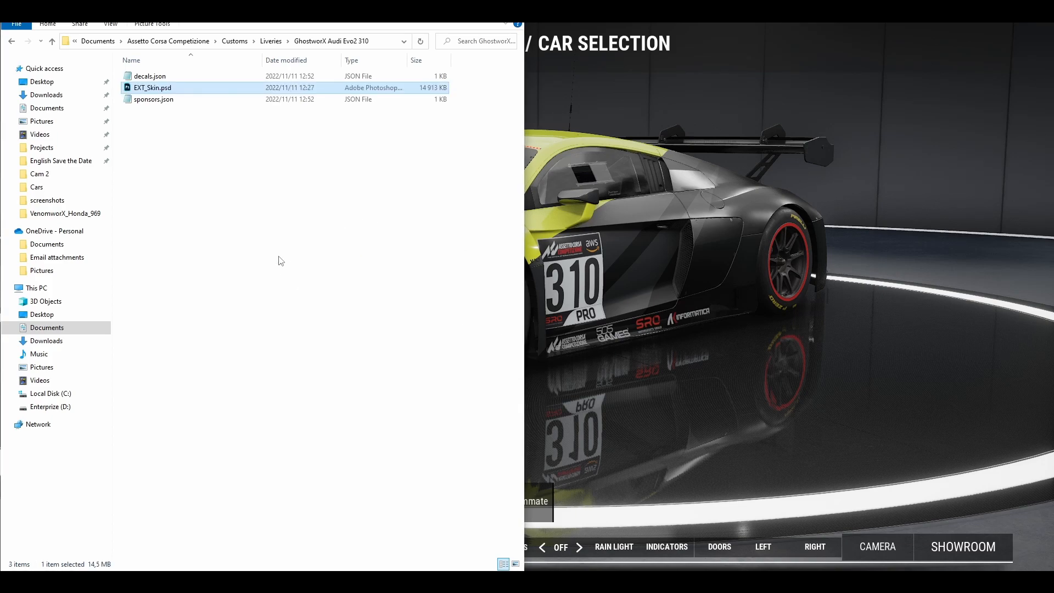
pyautogui.click(158, 90)
pyautogui.write('sponsors')
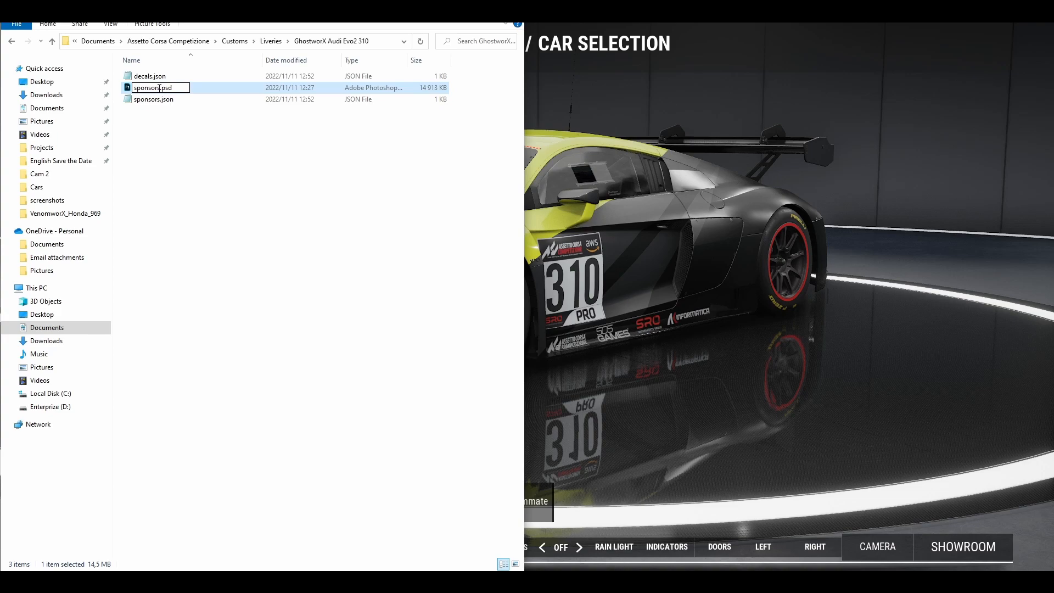
pyautogui.press('Return')
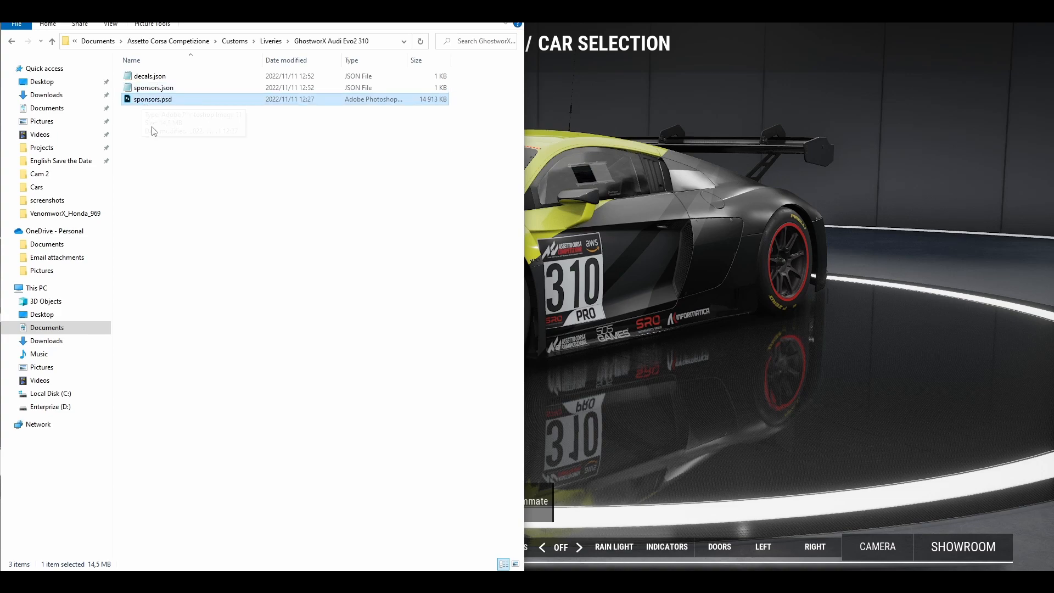
pyautogui.click(167, 160)
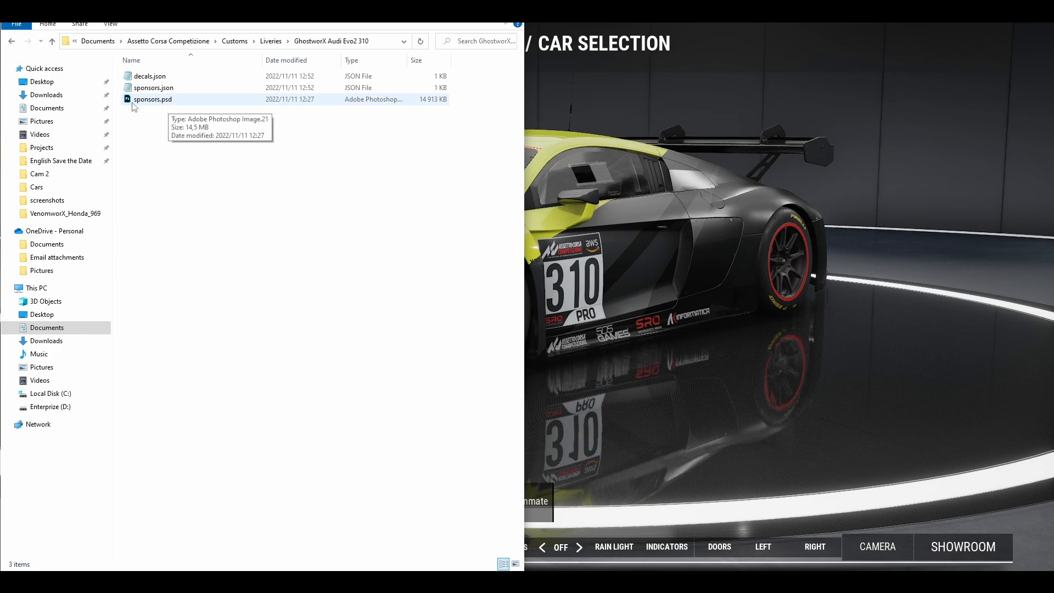
# - Open sponsors.psd in Photoshop and add a layer mask to the SPONSOR layer
pyautogui.click(146, 102)
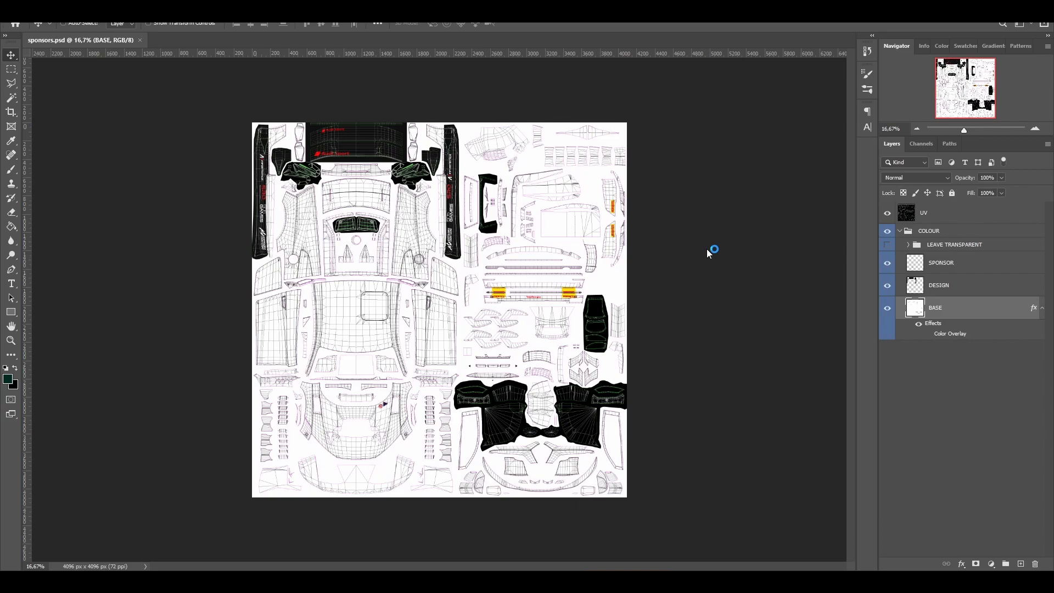
pyautogui.scroll(5, 406, 351)
pyautogui.scroll(-4, 406, 365)
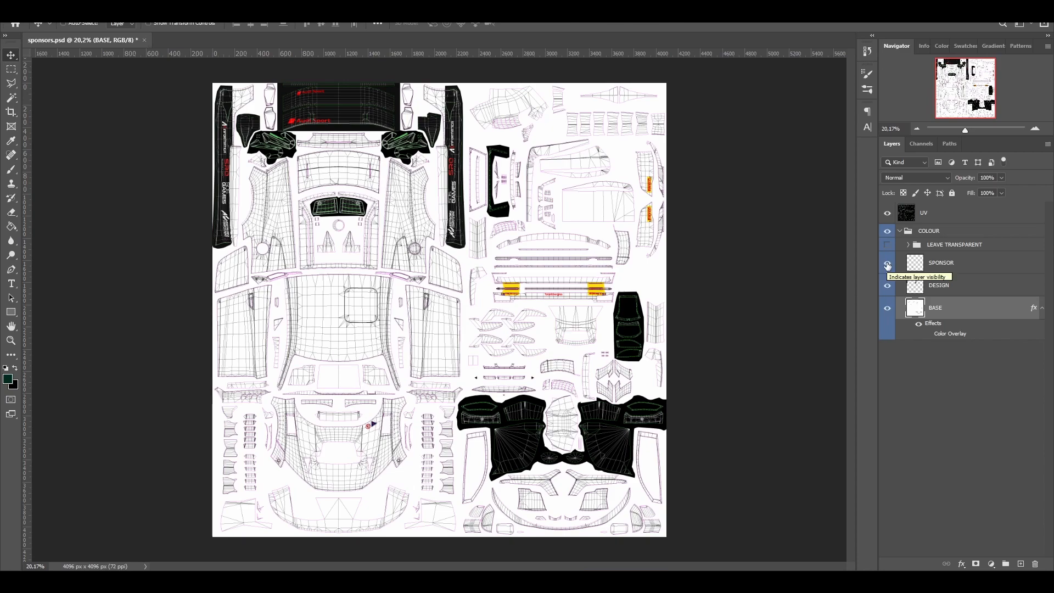
pyautogui.click(940, 266)
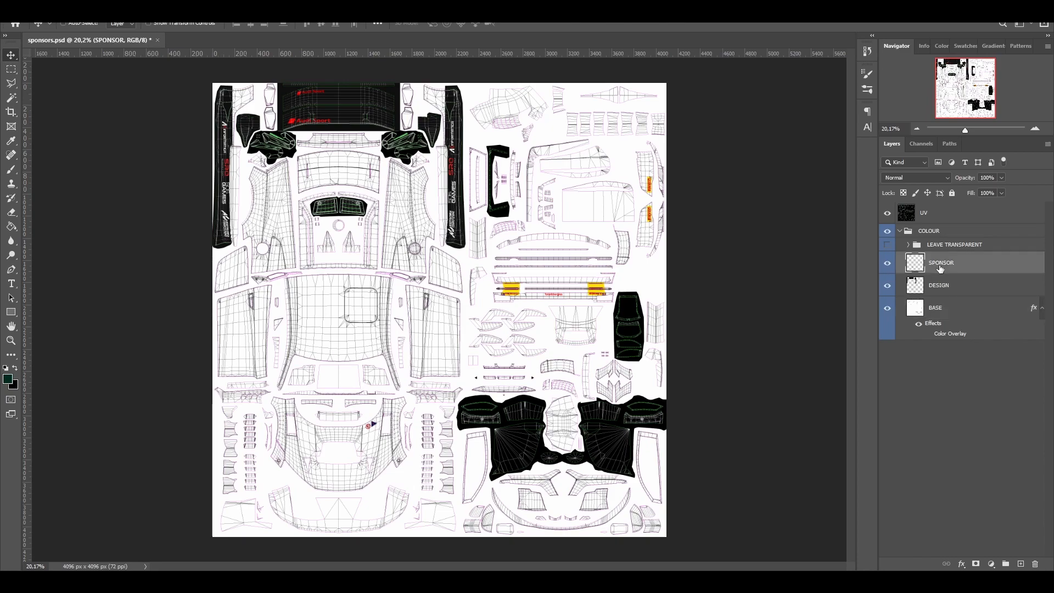
pyautogui.click(976, 564)
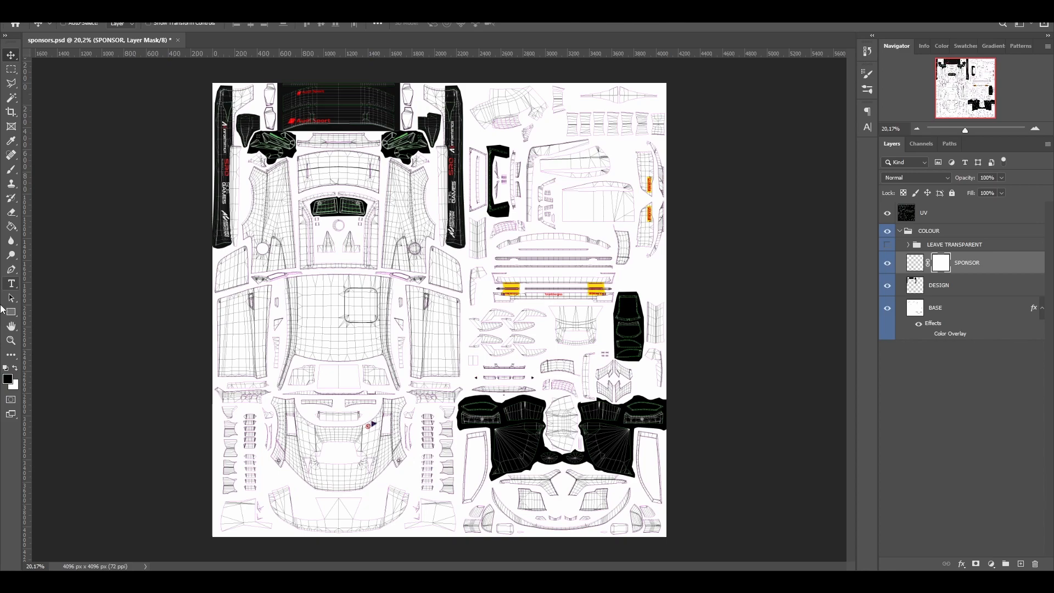
# - Paint out the lower red Audi Sport text on the windscreen banner in the SPONSOR layer mask with a 100% opacity brush
pyautogui.click(11, 172)
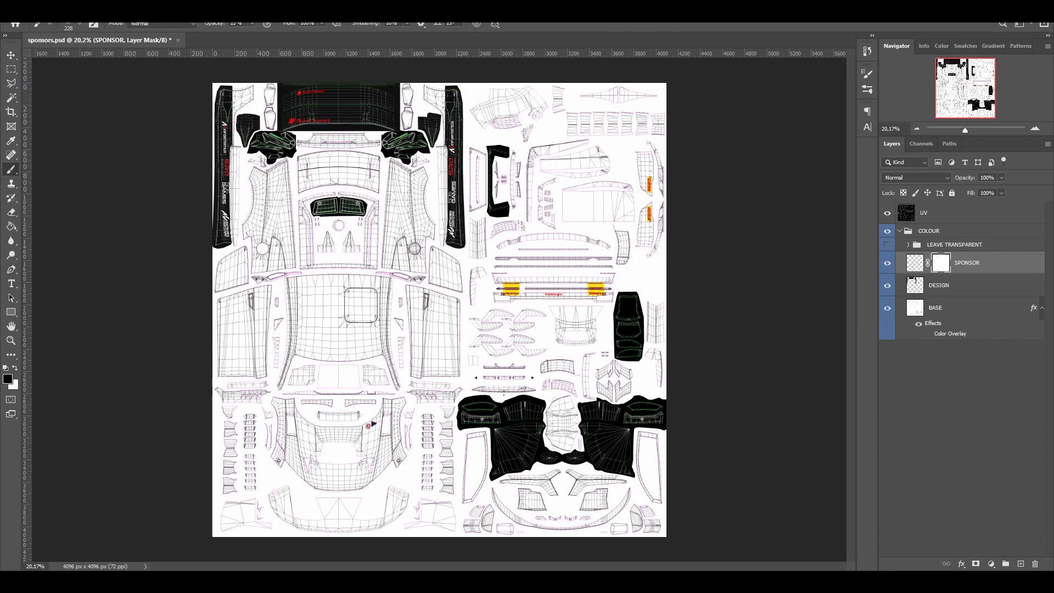
pyautogui.click(252, 23)
pyautogui.moveTo(249, 36); pyautogui.dragTo(303, 44)
pyautogui.moveTo(345, 131); pyautogui.dragTo(284, 124)
# - Place GwX 2021 Logo-05.png from the GhostworX Logo 2021 folder into sponsors.psd above the DESIGN layer
pyautogui.click(957, 287)
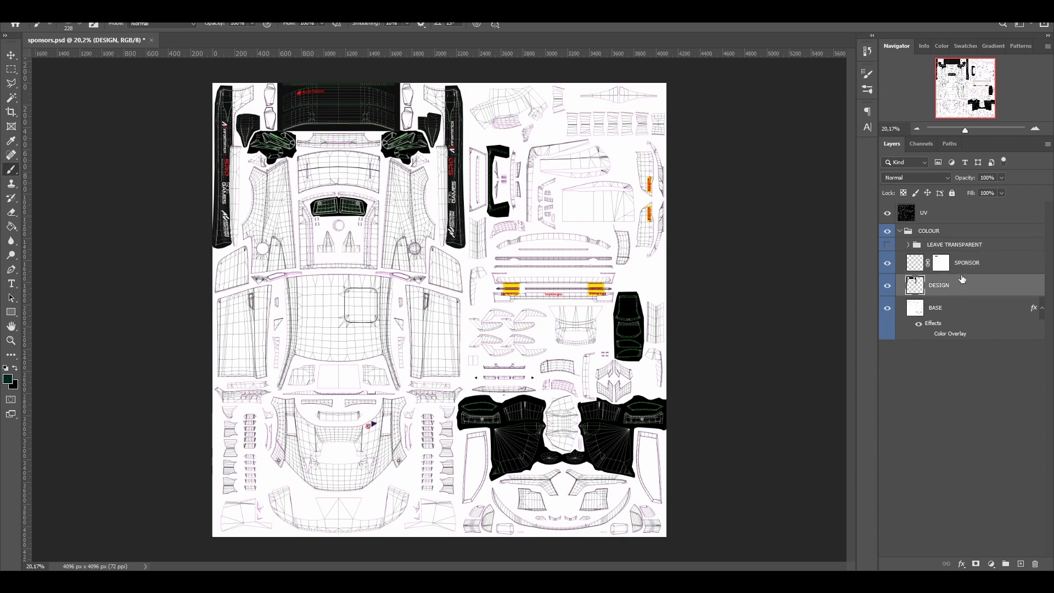
pyautogui.hotkey('alt', 'Tab')
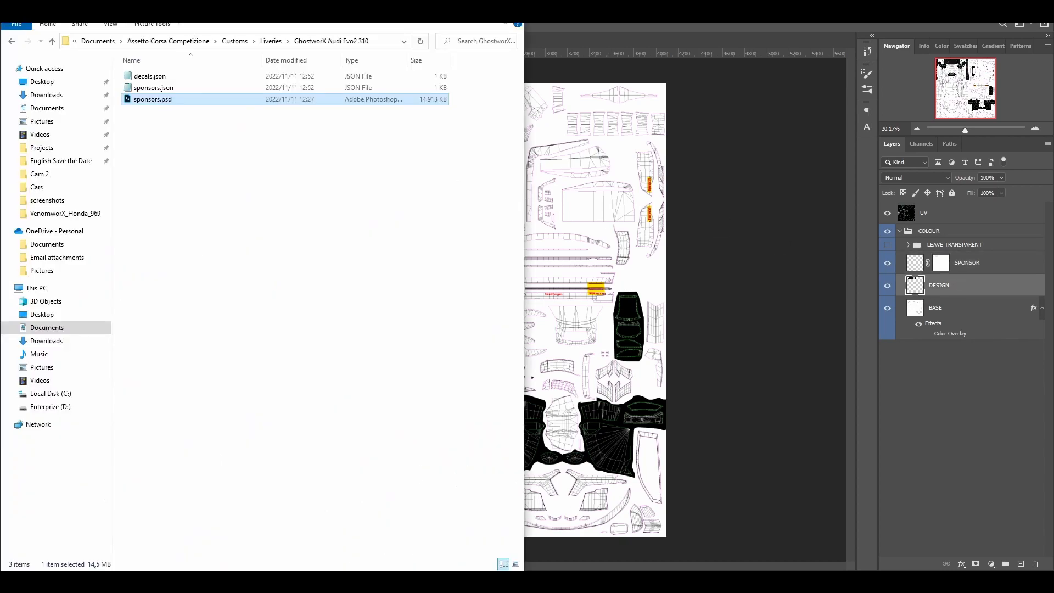
pyautogui.hotkey('alt', 'Tab')
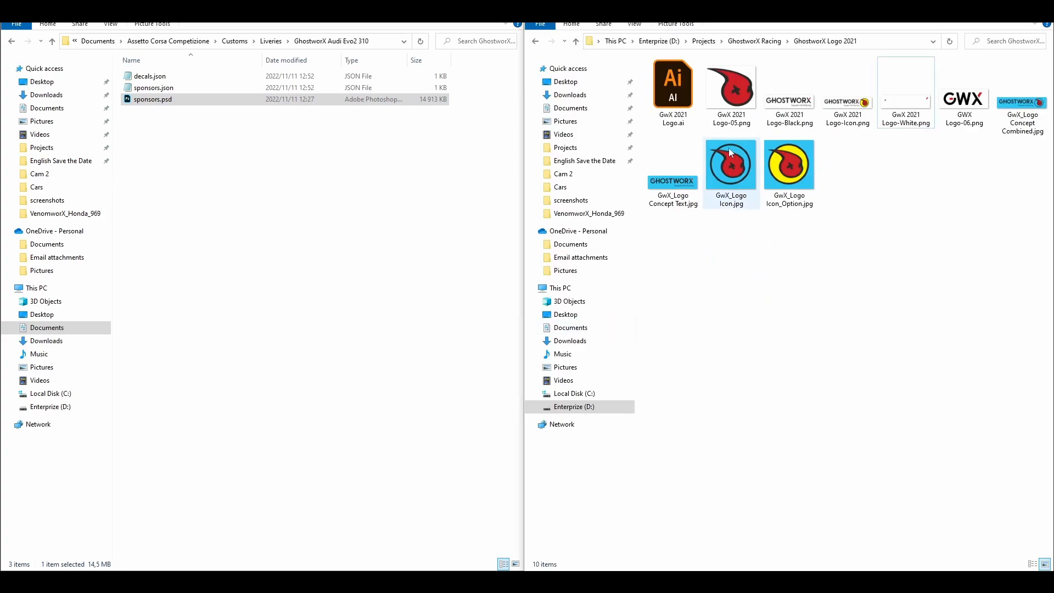
pyautogui.click(731, 103)
pyautogui.moveTo(732, 95); pyautogui.dragTo(536, 315)
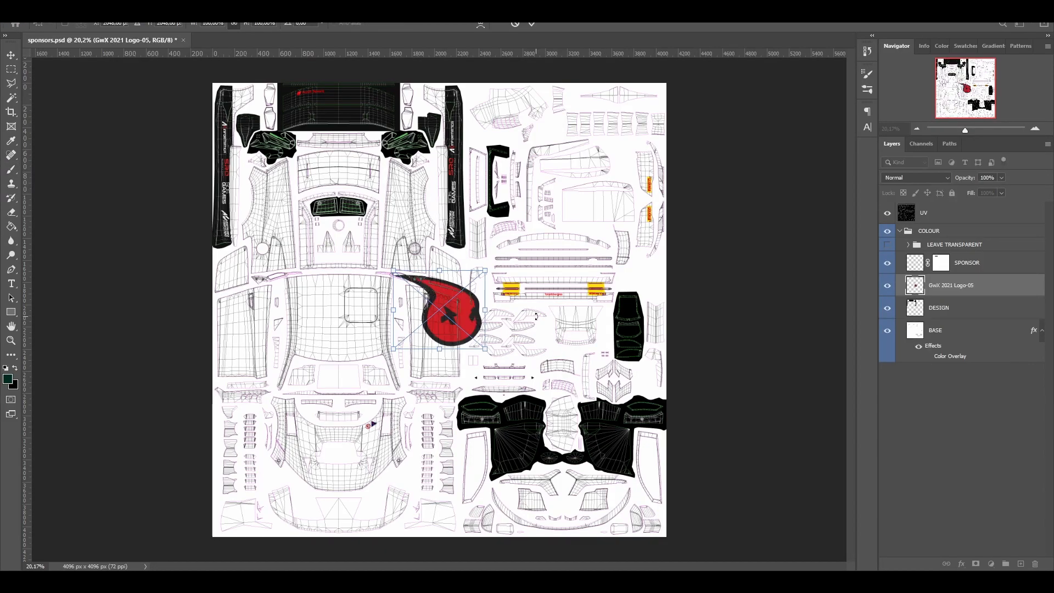
# - Flip the placed logo horizontally and rotate it a quarter turn so its tail points up along the car's side
pyautogui.scroll(5, 399, 291)
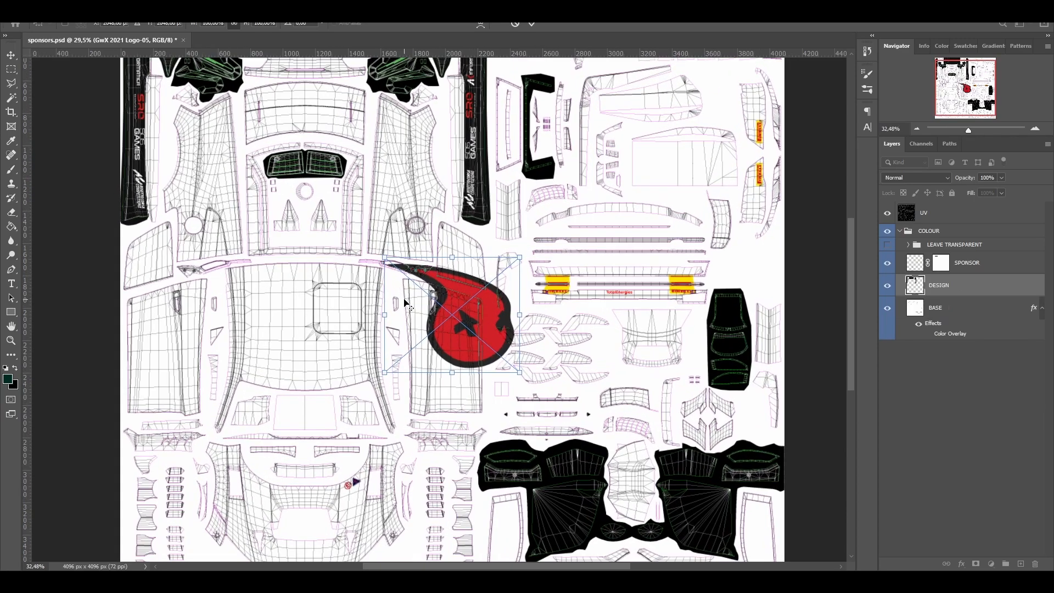
pyautogui.moveTo(506, 315); pyautogui.dragTo(494, 241)
pyautogui.rightClick(508, 222)
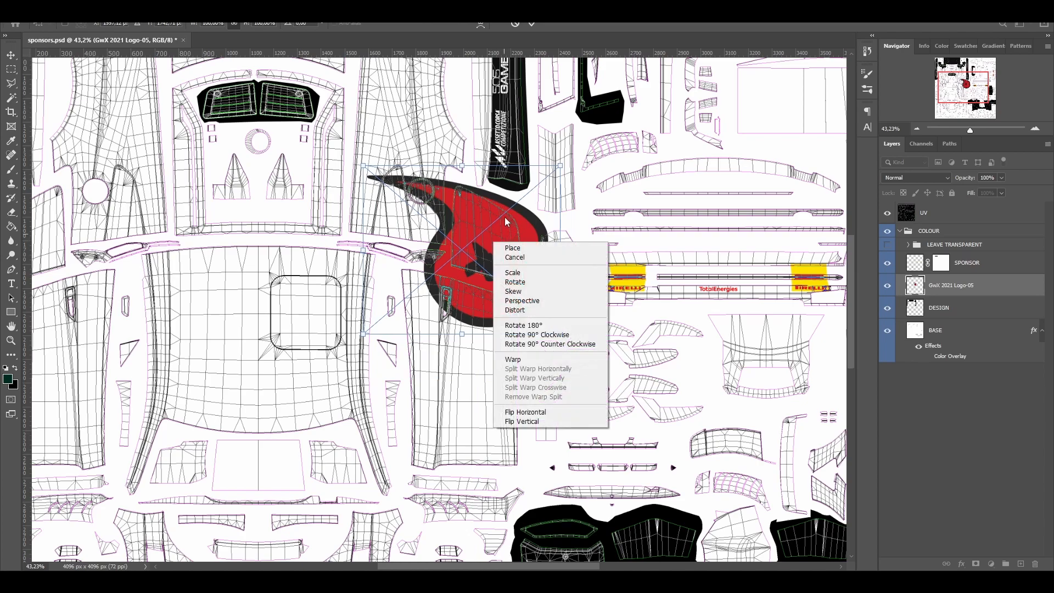
pyautogui.click(532, 413)
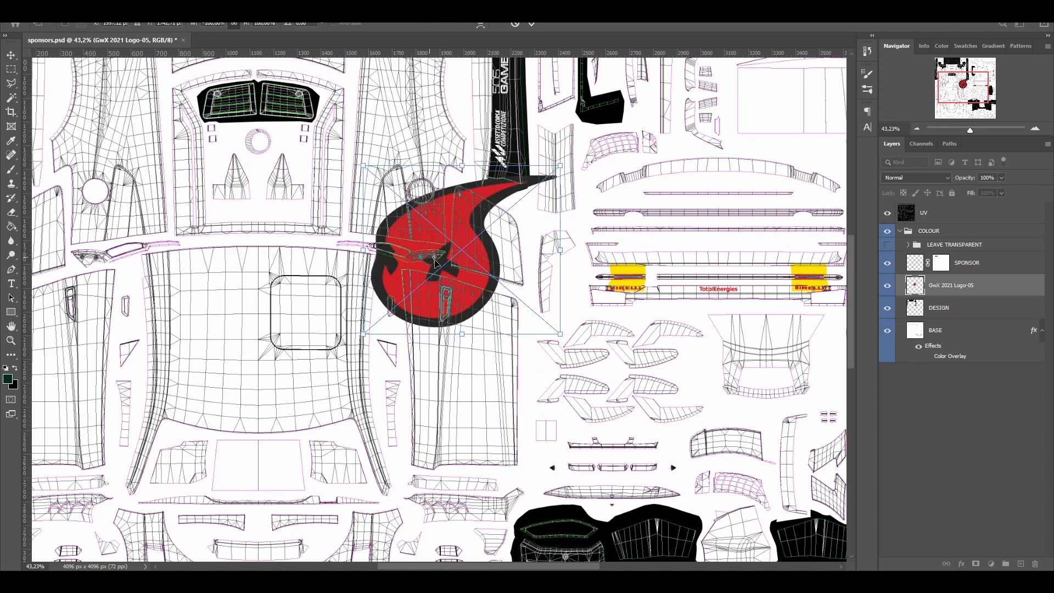
pyautogui.moveTo(431, 260); pyautogui.dragTo(452, 281)
pyautogui.moveTo(588, 359); pyautogui.dragTo(514, 225)
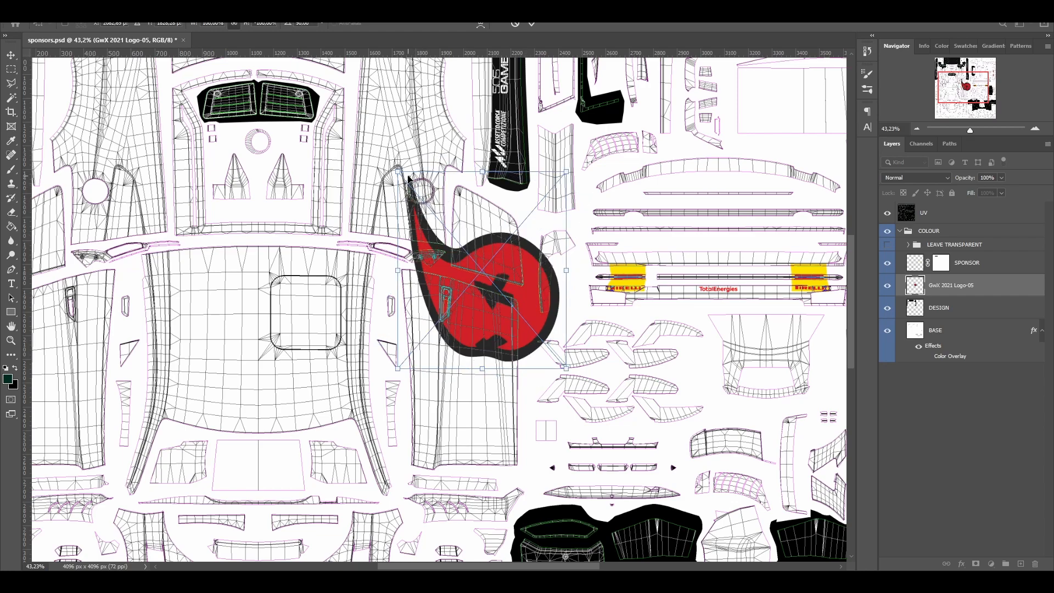
# - Scale the logo down and position it on the small side panel behind the door
pyautogui.moveTo(397, 172); pyautogui.dragTo(485, 275)
pyautogui.moveTo(526, 346); pyautogui.dragTo(534, 264)
pyautogui.moveTo(488, 235); pyautogui.dragTo(479, 224)
pyautogui.press('b')
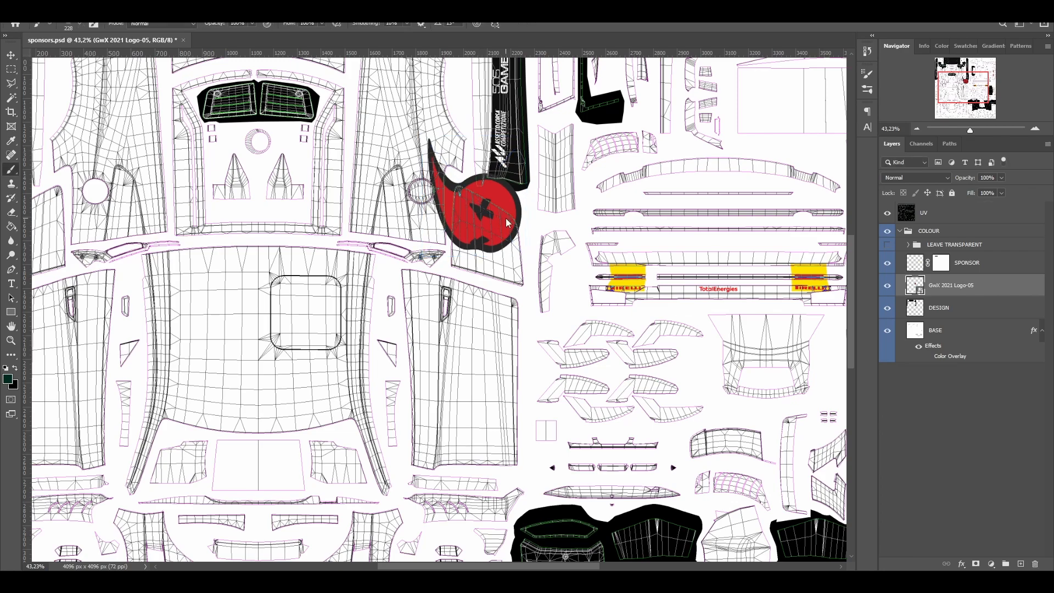
# - Export the template as sponsors.png and inspect the logo on the car's side in the game
pyautogui.hotkey('ctrl', 'shift', 'alt', 'w')
pyautogui.press('Return')
pyautogui.hotkey('alt', 'Tab')
pyautogui.click(664, 266)
pyautogui.moveTo(670, 251); pyautogui.dragTo(534, 269)
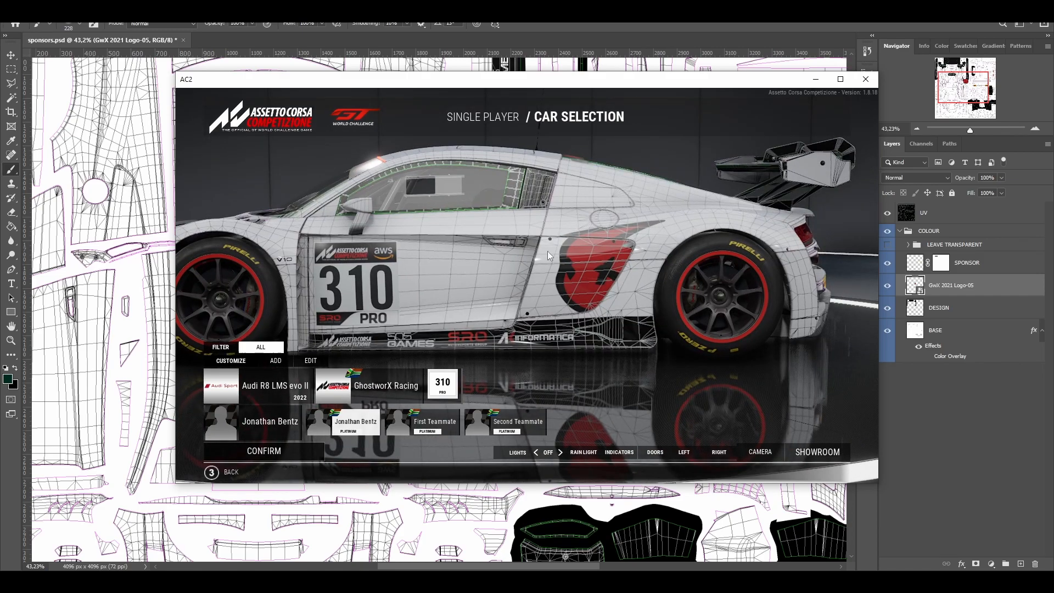
pyautogui.moveTo(613, 290); pyautogui.dragTo(597, 298)
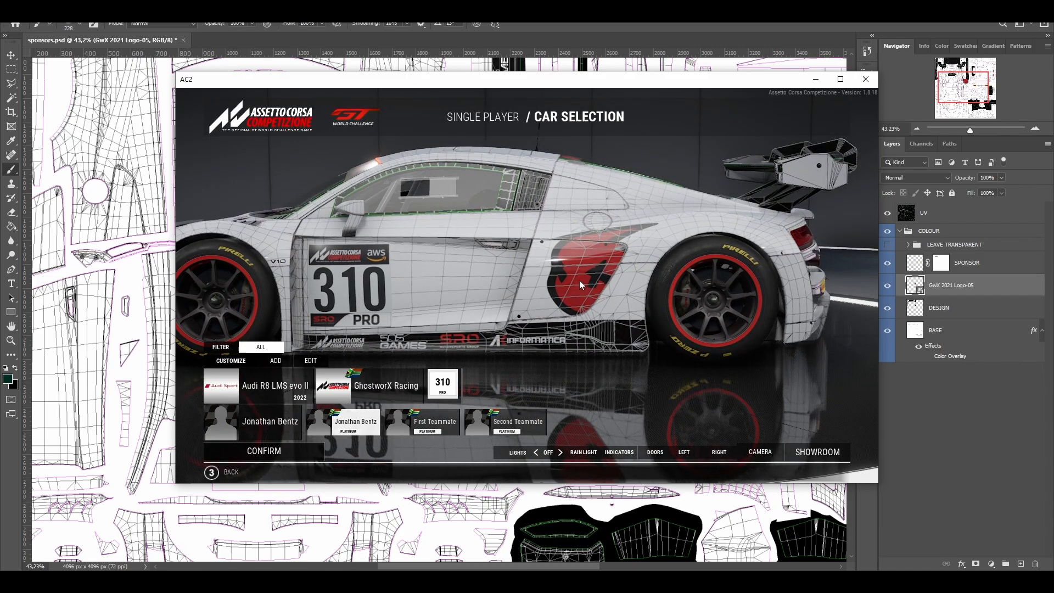
# - Return to Photoshop and move the GwX 2021 Logo-05 layer above the SPONSOR layer
pyautogui.hotkey('alt', 'Tab')
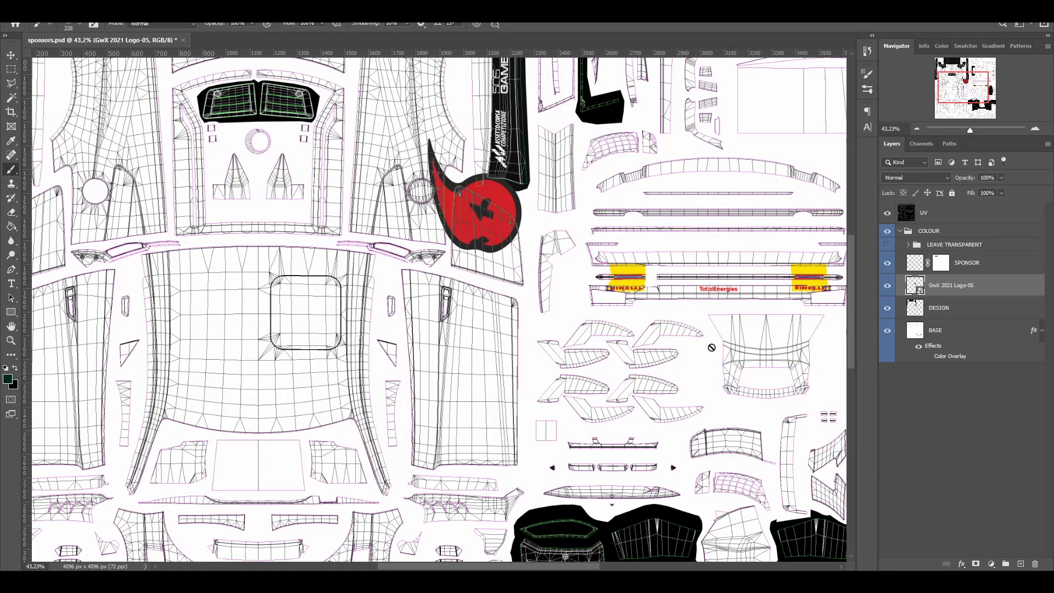
pyautogui.click(950, 308)
pyautogui.click(953, 290)
pyautogui.scroll(2, 471, 202)
pyautogui.scroll(1, 471, 202)
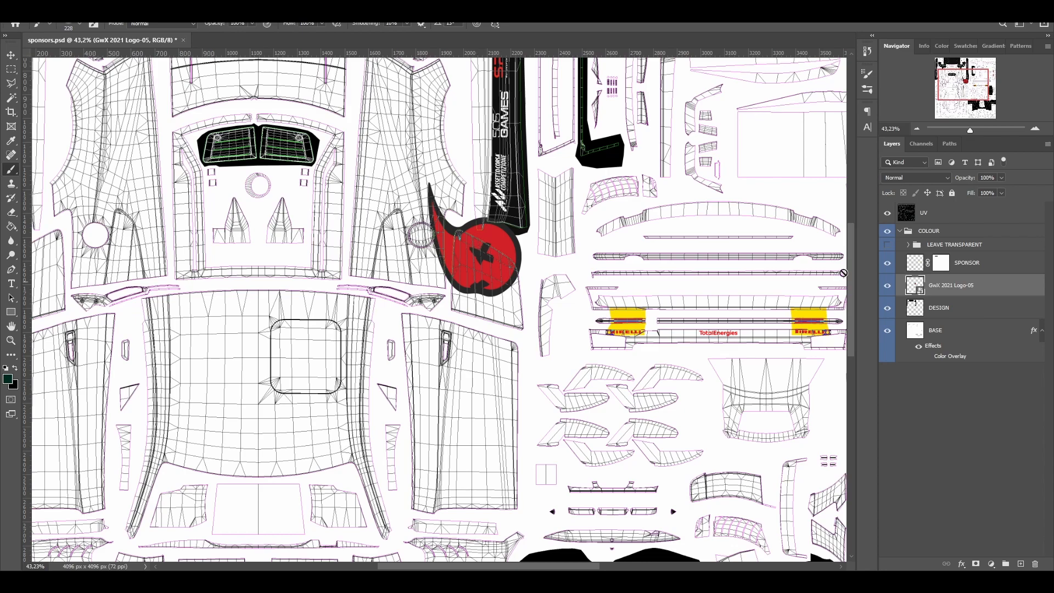
pyautogui.moveTo(949, 285); pyautogui.dragTo(952, 265)
# - Shrink the logo with Free Transform and shift it to sit within the side panel behind the door
pyautogui.click(11, 55)
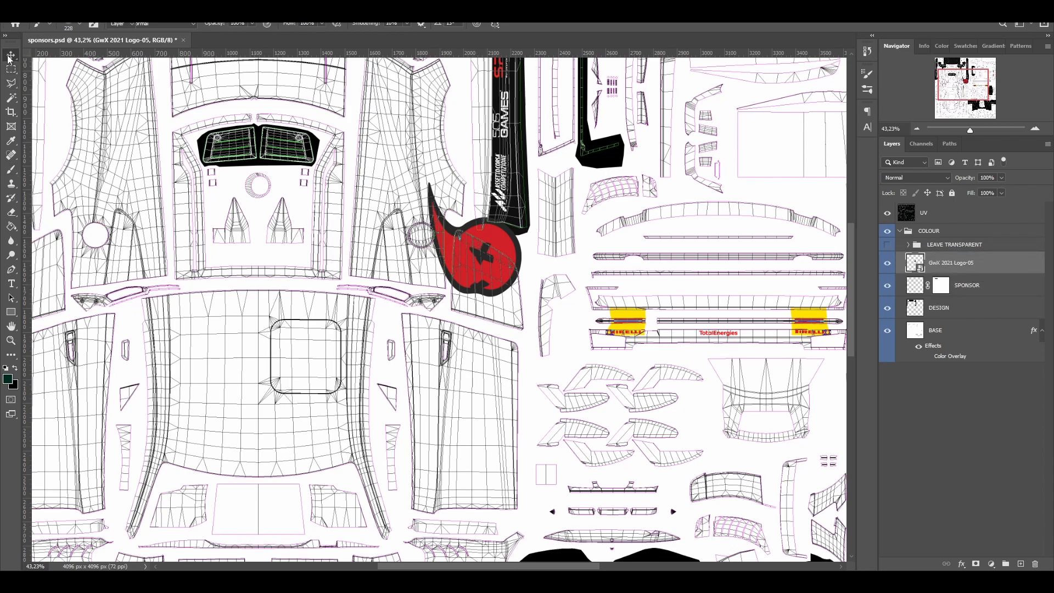
pyautogui.moveTo(502, 256); pyautogui.dragTo(502, 275)
pyautogui.hotkey('ctrl', 't')
pyautogui.moveTo(418, 200); pyautogui.dragTo(435, 215)
pyautogui.moveTo(462, 255); pyautogui.dragTo(463, 264)
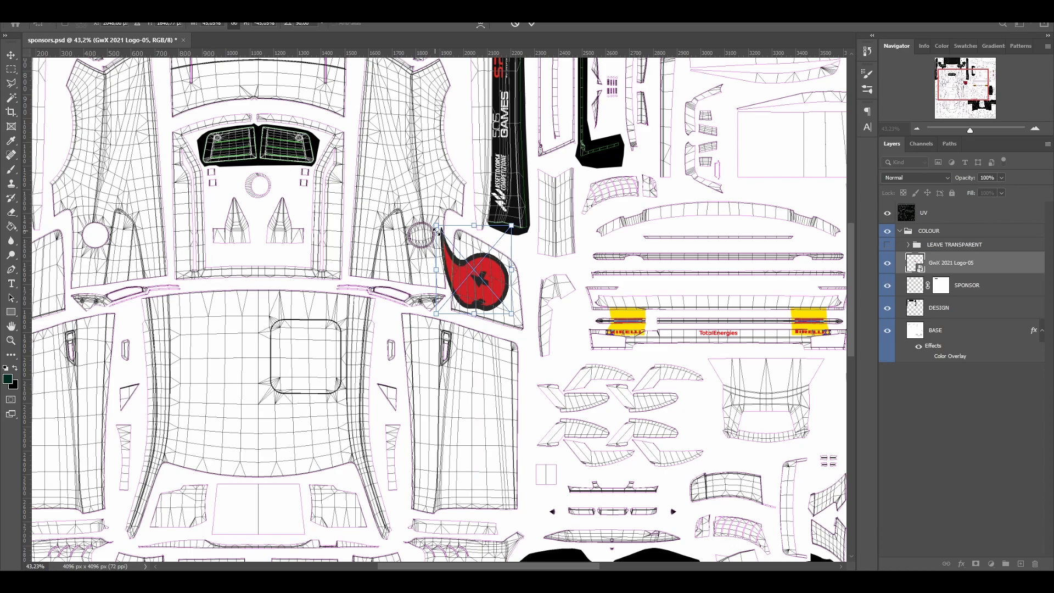
pyautogui.moveTo(439, 226); pyautogui.dragTo(435, 214)
pyautogui.moveTo(477, 279); pyautogui.dragTo(481, 281)
pyautogui.press('Return')
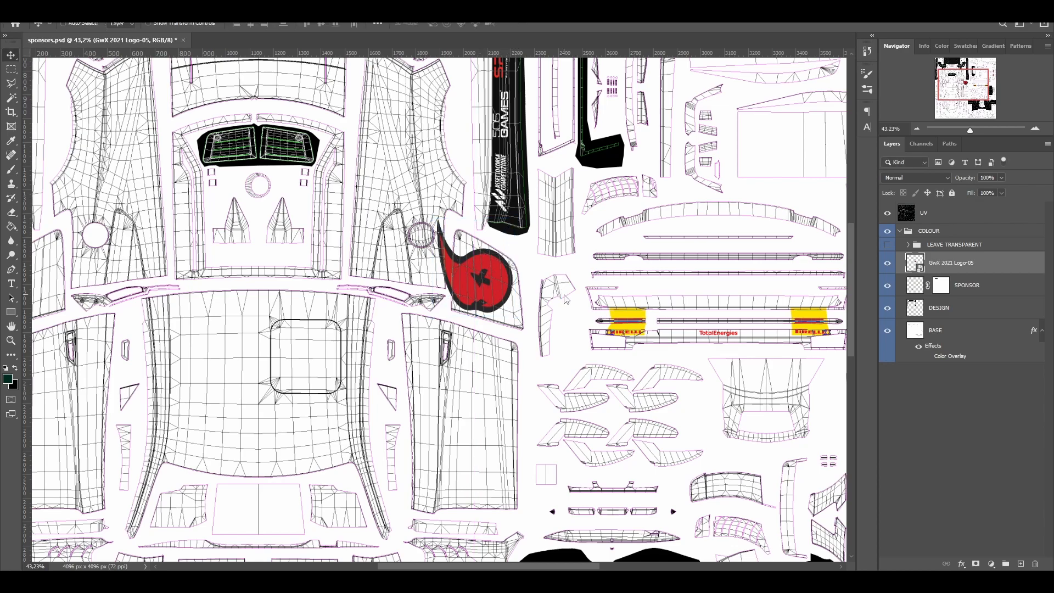
# - Re-export the template over the existing sponsors.png and check the resized logo on the car's side in the game
pyautogui.hotkey('ctrl', 'shift', "'")
pyautogui.press('Return')
pyautogui.press('Left')
pyautogui.press('Return')
pyautogui.hotkey('alt', 'Tab')
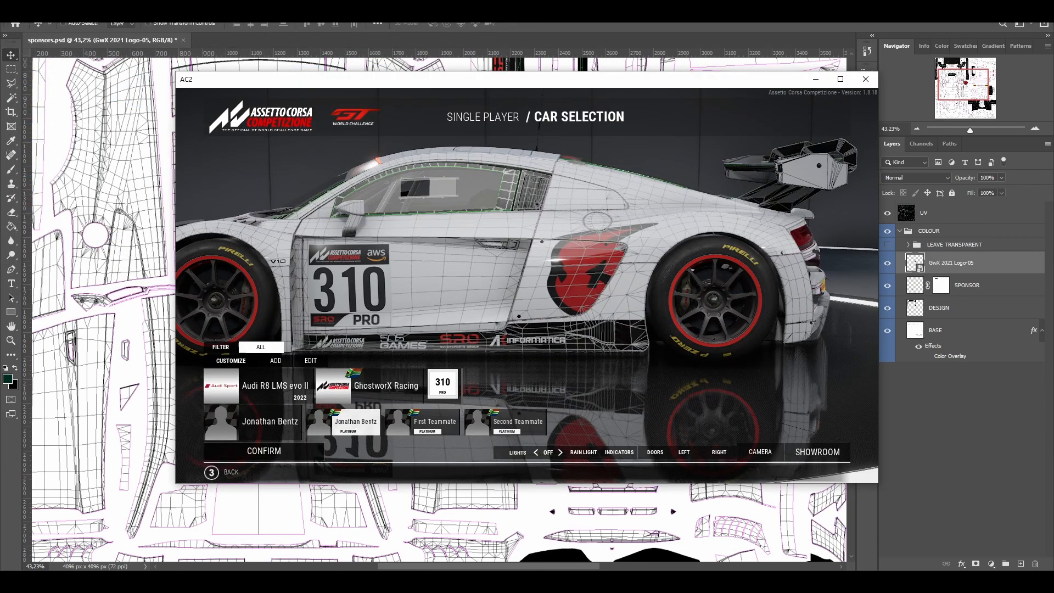
pyautogui.hotkey('alt', 'Tab')
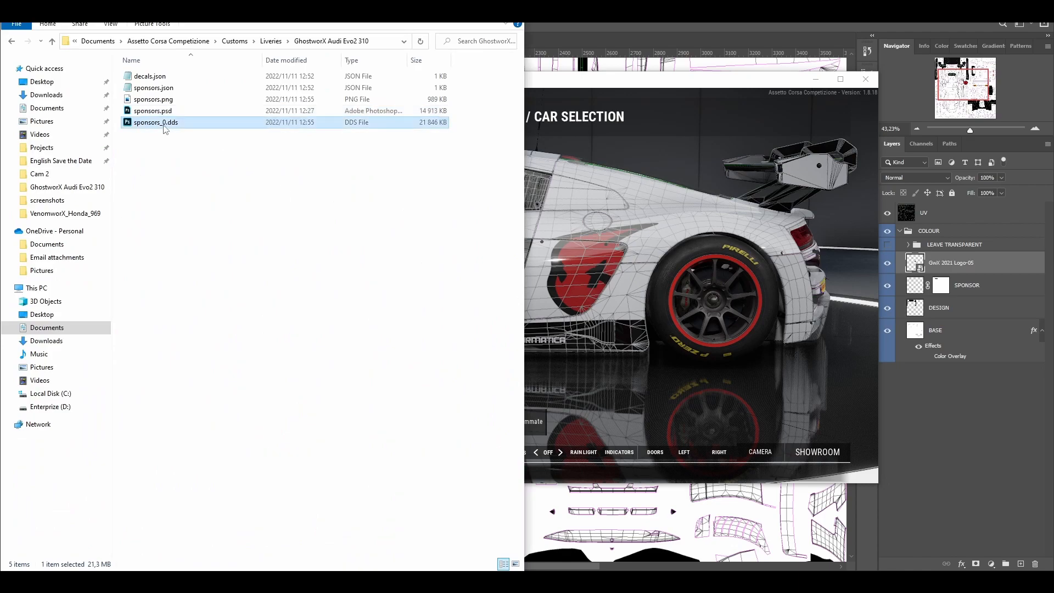
pyautogui.click(530, 171)
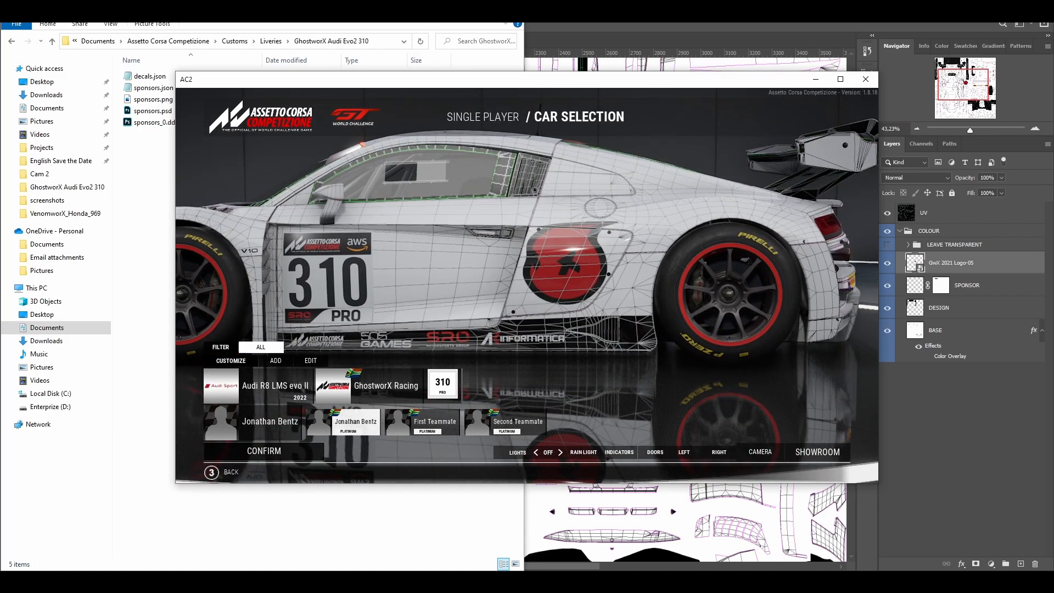
# - Back in Photoshop, enlarge the logo with Free Transform and reposition it so its round body fills the side panel
pyautogui.hotkey('alt', 'Tab')
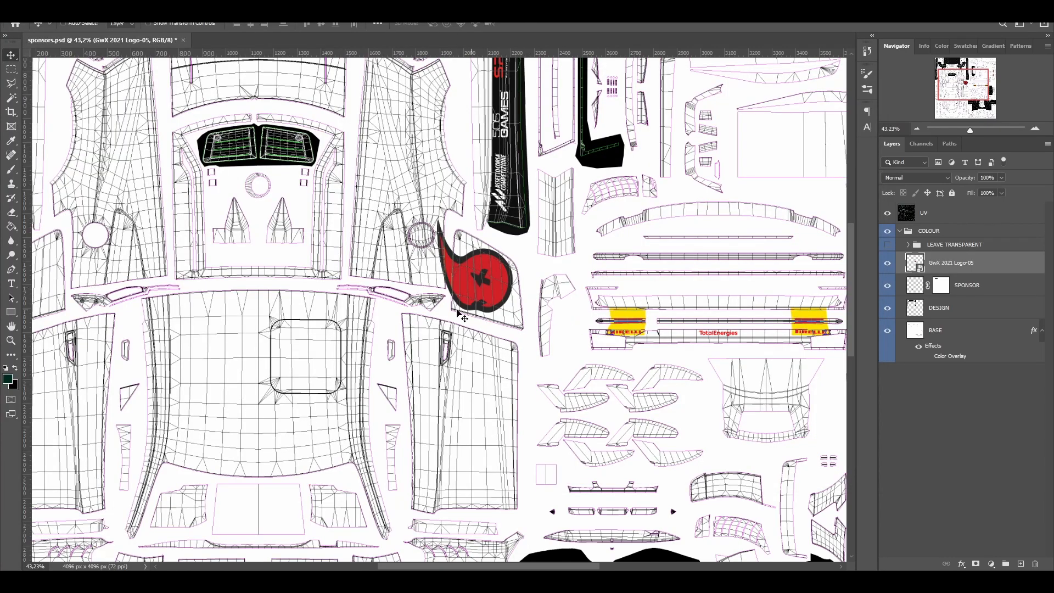
pyautogui.scroll(5, 478, 314)
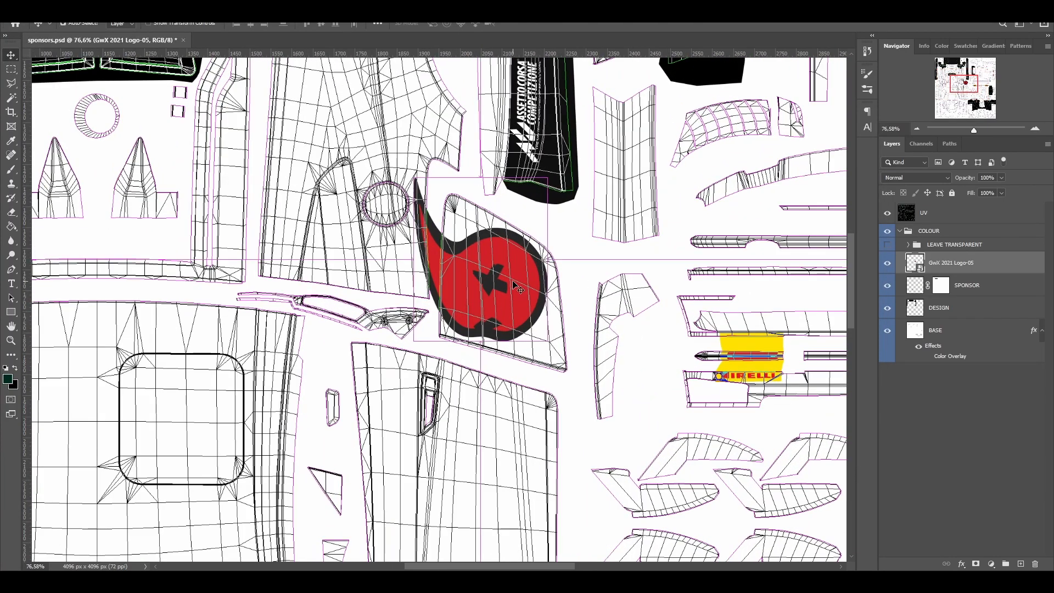
pyautogui.hotkey('ctrl', 't')
pyautogui.moveTo(406, 173); pyautogui.dragTo(372, 126)
pyautogui.moveTo(477, 246); pyautogui.dragTo(484, 253)
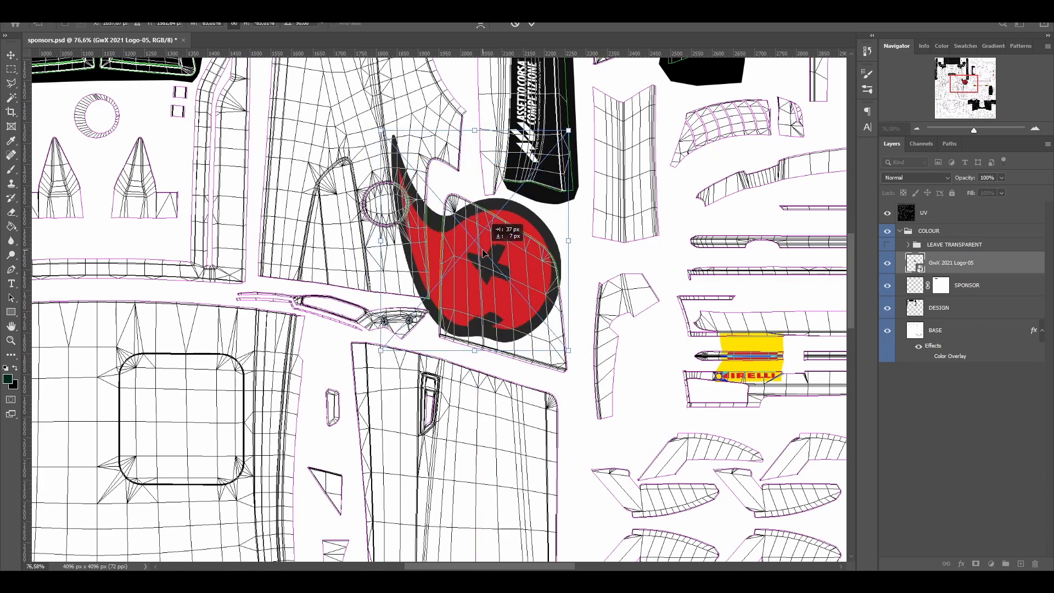
pyautogui.scroll(-4, 516, 447)
pyautogui.scroll(2, 464, 313)
pyautogui.press('Return')
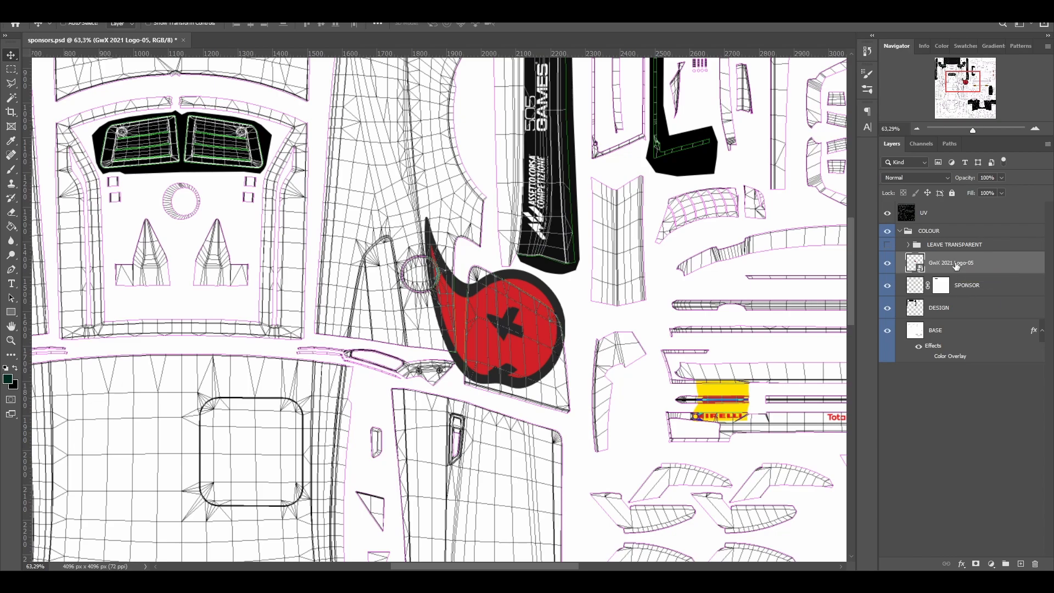
# - Add a layer mask to the GwX 2021 Logo-05 layer and paint out the tail beyond the side panel with a 102 px brush
pyautogui.click(976, 564)
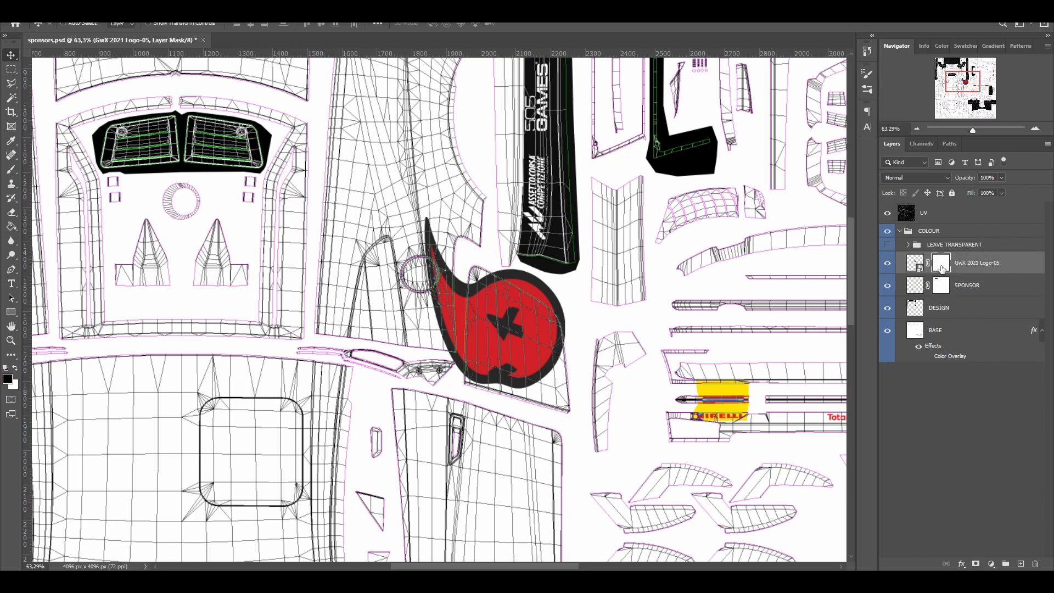
pyautogui.click(11, 169)
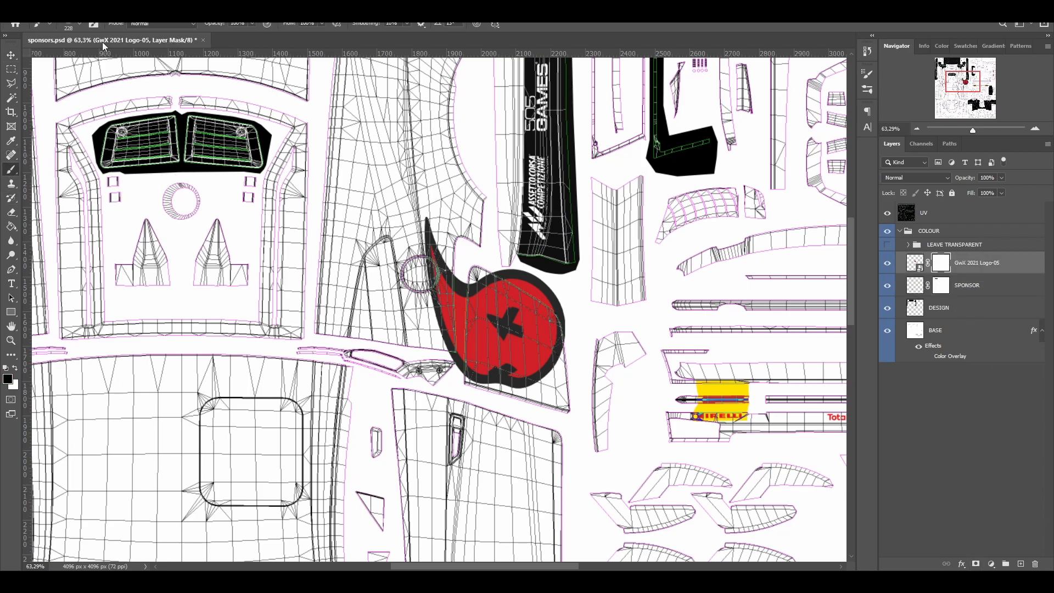
pyautogui.click(66, 24)
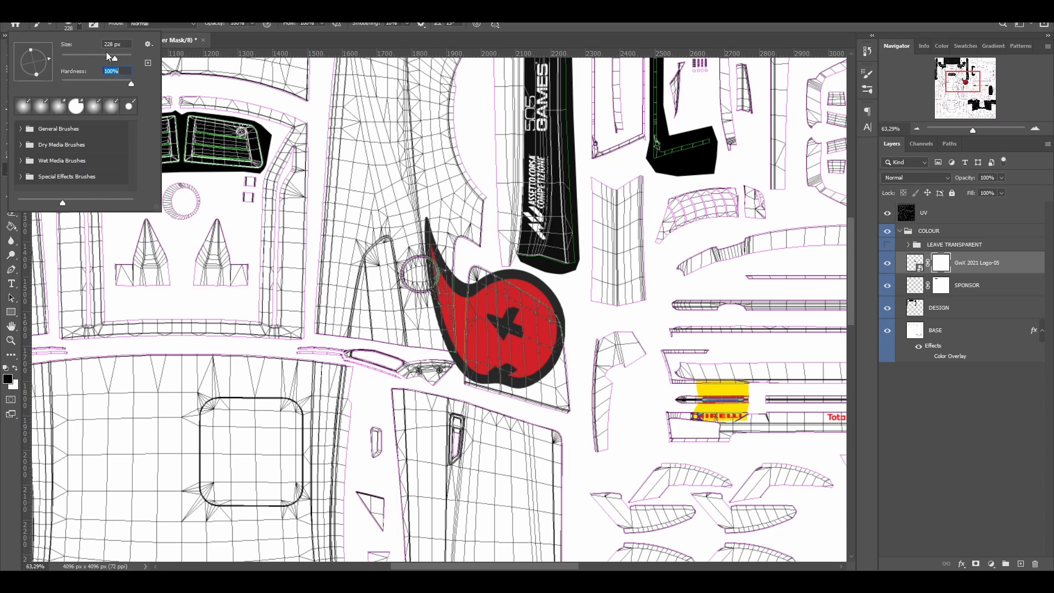
pyautogui.click(432, 236)
pyautogui.moveTo(431, 229)
pyautogui.mouseDown()
pyautogui.moveTo(433, 283)
pyautogui.moveTo(442, 268)
pyautogui.moveTo(443, 283)
pyautogui.moveTo(439, 370)
pyautogui.mouseUp()
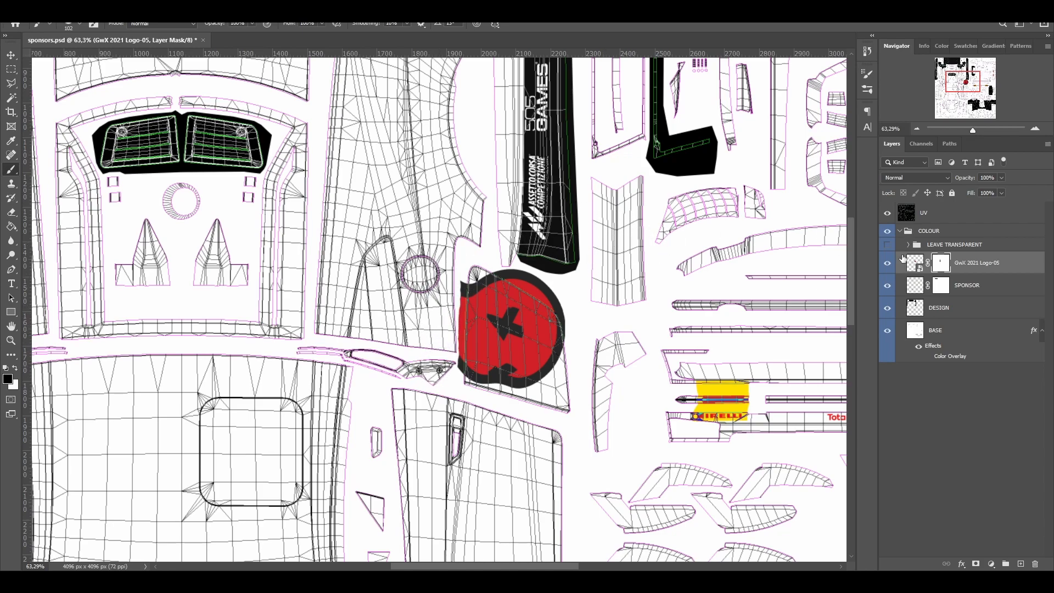
# - Duplicate the GwX 2021 Logo-05 layer and delete the layer mask from the copy
pyautogui.click(971, 264)
pyautogui.rightClick(971, 264)
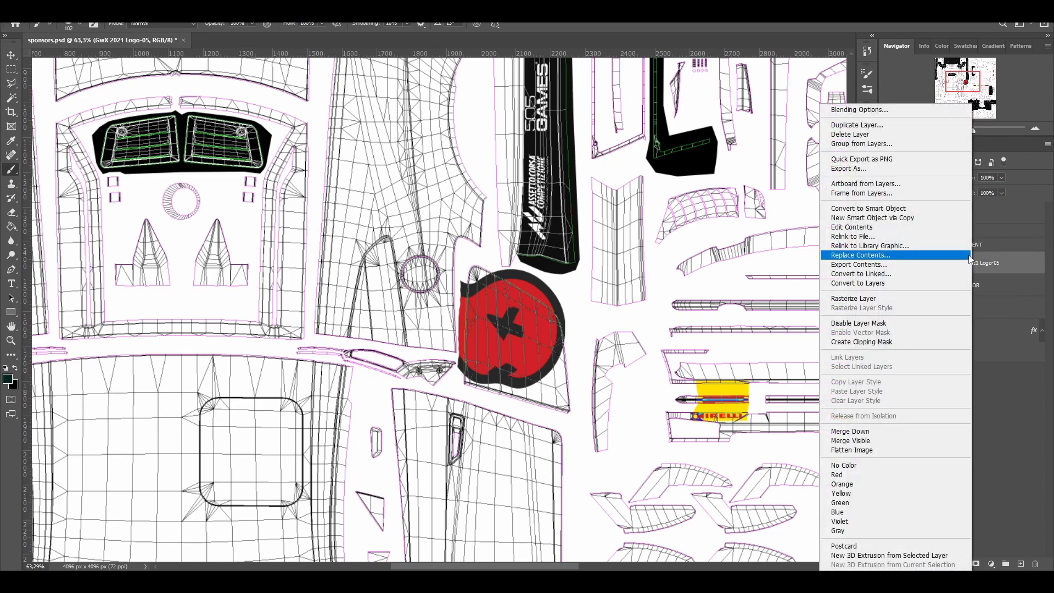
pyautogui.click(878, 128)
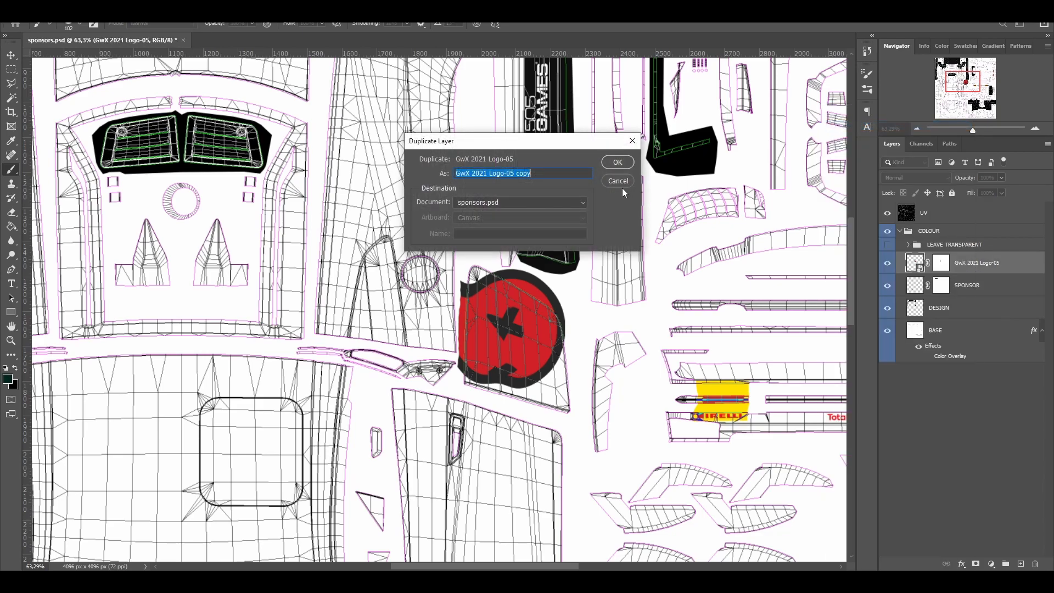
pyautogui.click(616, 163)
pyautogui.rightClick(940, 264)
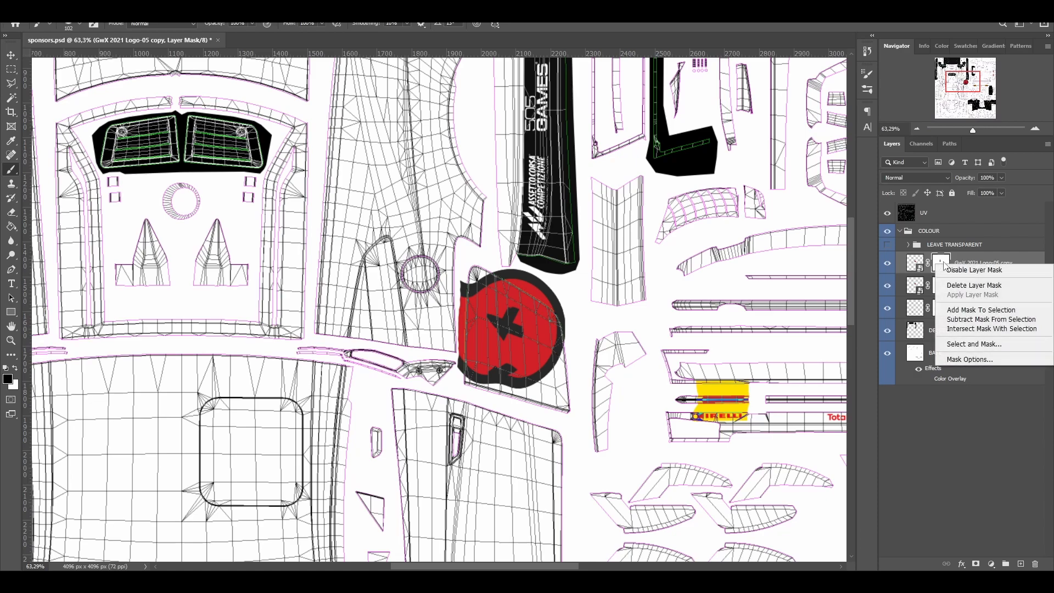
pyautogui.click(954, 289)
# - Move the logo copy so its tail falls on the rear quarter panel and place its layer below GwX 2021 Logo-05
pyautogui.press('v')
pyautogui.moveTo(475, 465)
pyautogui.mouseDown()
pyautogui.moveTo(490, 414)
pyautogui.moveTo(535, 383)
pyautogui.mouseUp()
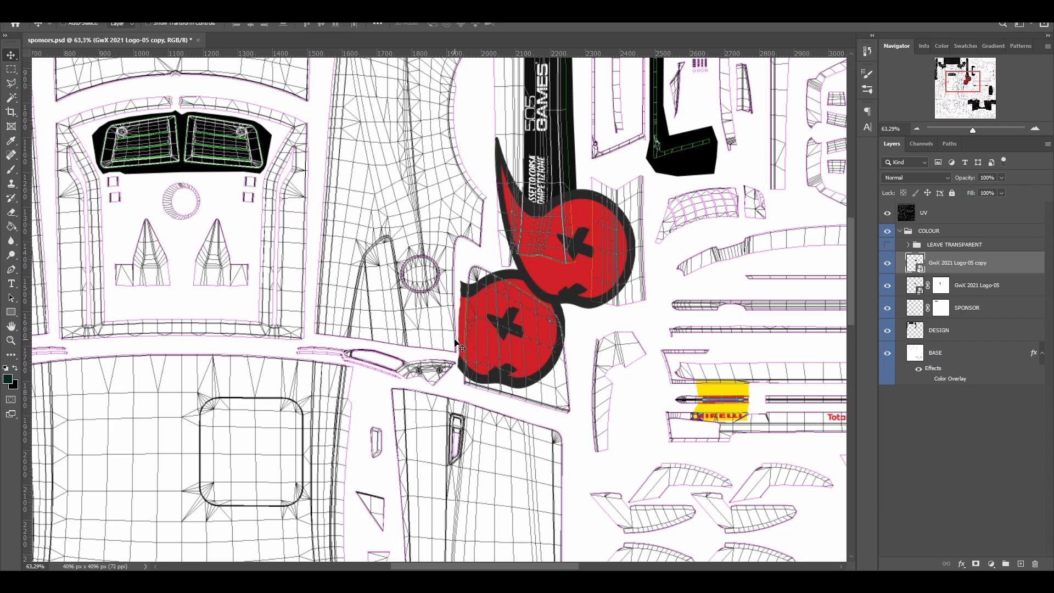
pyautogui.moveTo(566, 271); pyautogui.dragTo(505, 319)
pyautogui.moveTo(970, 268); pyautogui.dragTo(975, 299)
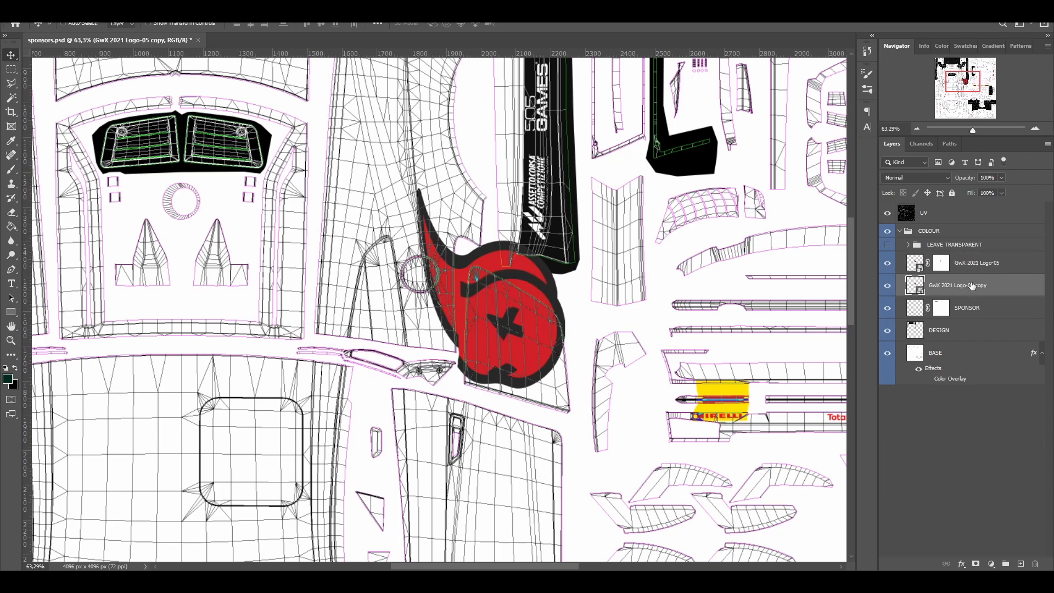
# - Export the template with the two-part logo, replacing the existing sponsors.png
pyautogui.hotkey('ctrl', 'shift', 's')
pyautogui.press('Return')
pyautogui.press('Left')
pyautogui.press('Return')
# - Delete sponsors_0.dds from the livery folder and inspect the logo's alignment across the side panels up close in the game
pyautogui.hotkey('alt', 'Tab')
pyautogui.click(167, 125)
pyautogui.press('Delete')
pyautogui.hotkey('alt', 'Tab')
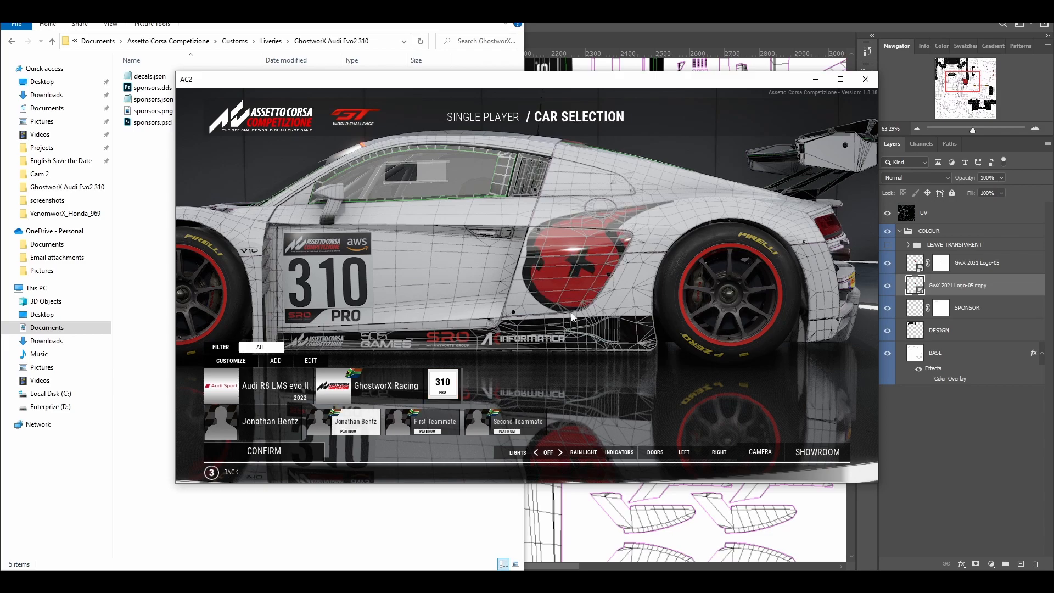
pyautogui.scroll(5, 631, 296)
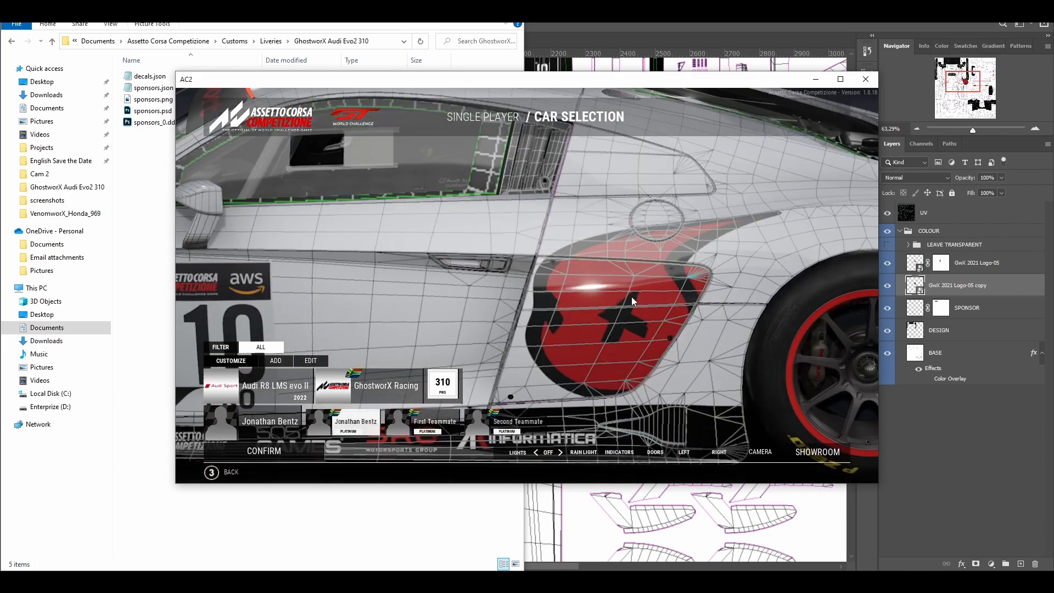
# - Add a layer mask to GwX 2021 Logo-05 copy and brush out the logo's upper lobe beyond the rear quarter panel's edge
pyautogui.moveTo(665, 285); pyautogui.dragTo(609, 284)
pyautogui.scroll(-5, 609, 283)
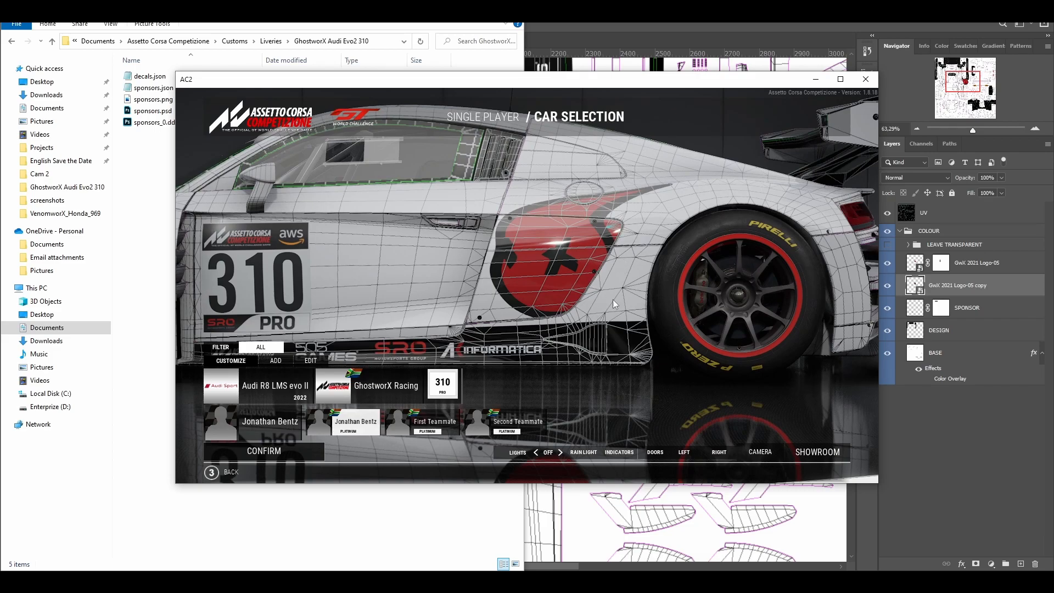
pyautogui.click(684, 57)
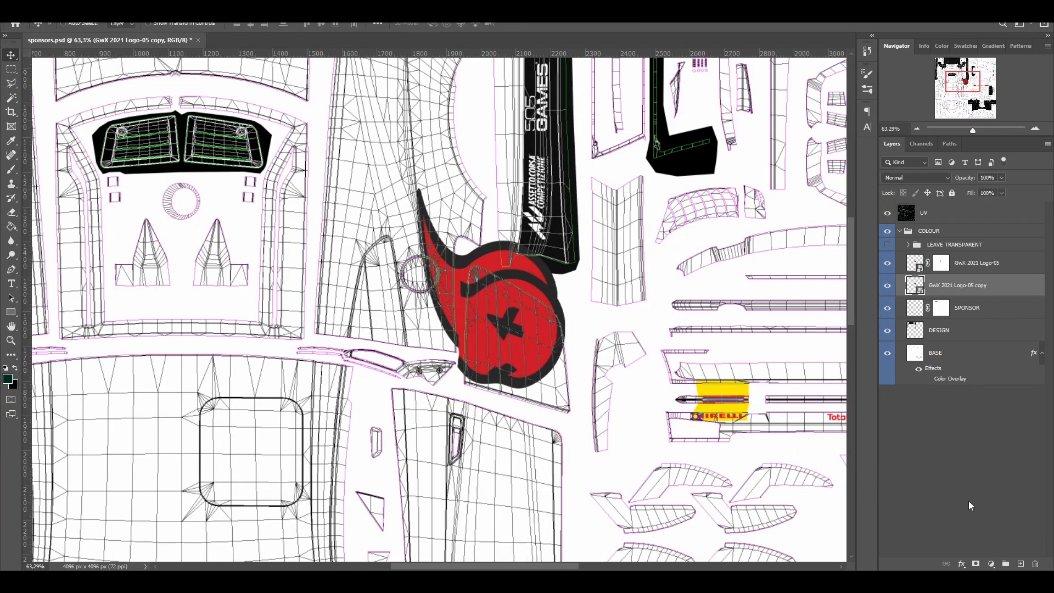
pyautogui.click(976, 563)
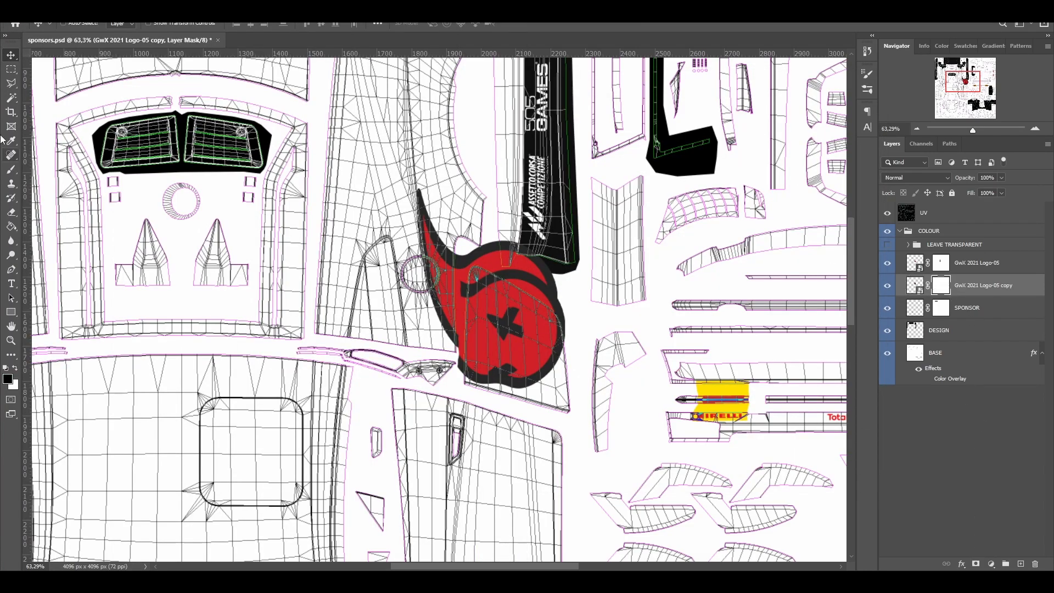
pyautogui.click(11, 169)
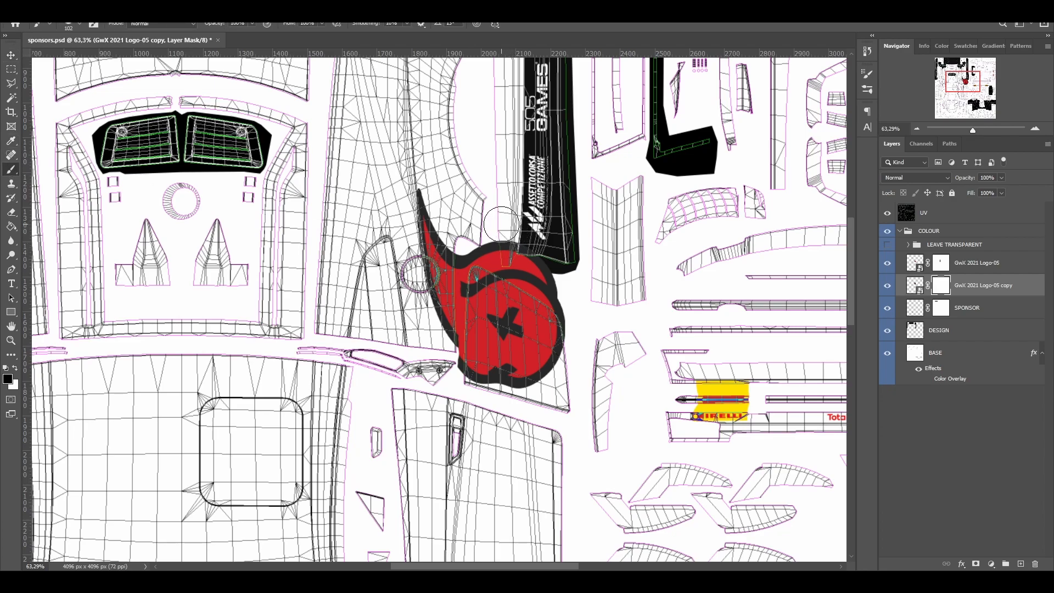
pyautogui.moveTo(508, 233)
pyautogui.mouseDown()
pyautogui.moveTo(536, 268)
pyautogui.moveTo(550, 294)
pyautogui.moveTo(542, 315)
pyautogui.moveTo(479, 348)
pyautogui.moveTo(480, 367)
pyautogui.moveTo(490, 245)
pyautogui.mouseUp()
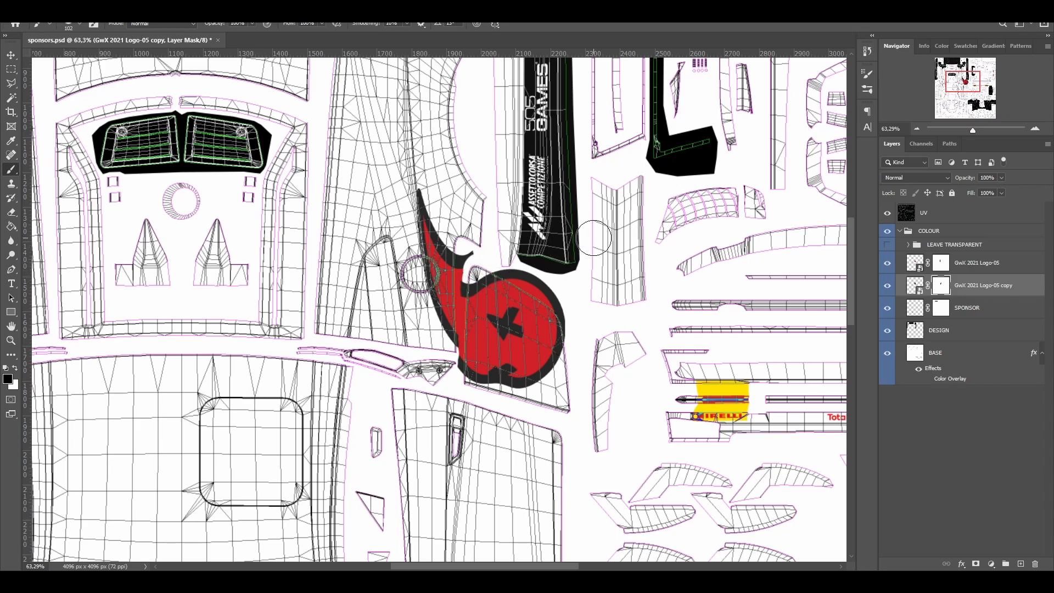
# - Duplicate GwX 2021 Logo-05 copy, place the duplicate above the SPONSOR layer and delete its layer mask
pyautogui.scroll(-4, 442, 362)
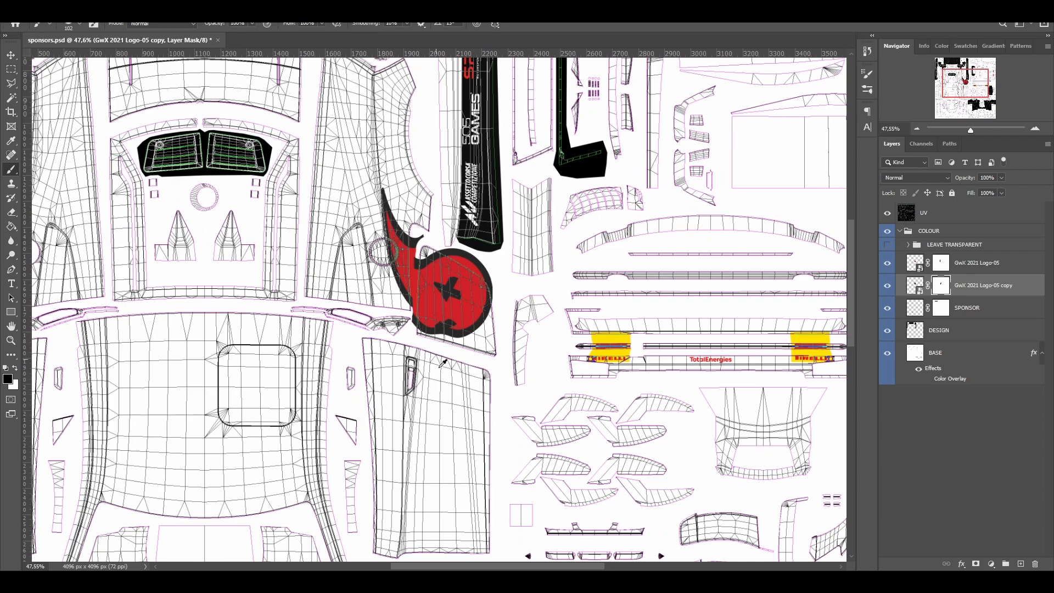
pyautogui.scroll(-4, 443, 363)
pyautogui.scroll(2, 437, 143)
pyautogui.moveTo(479, 141); pyautogui.dragTo(485, 212)
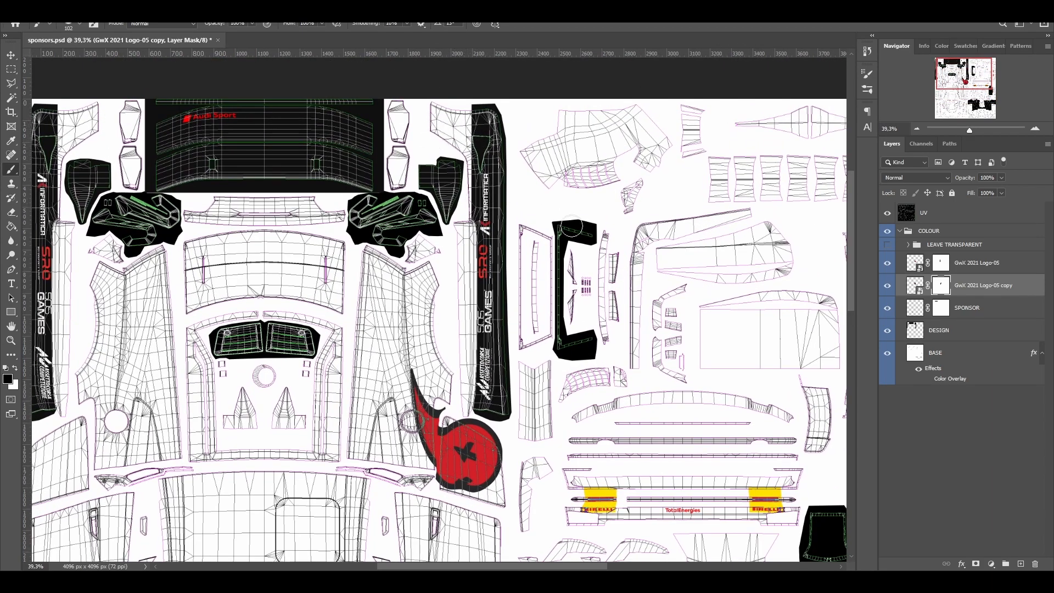
pyautogui.rightClick(964, 295)
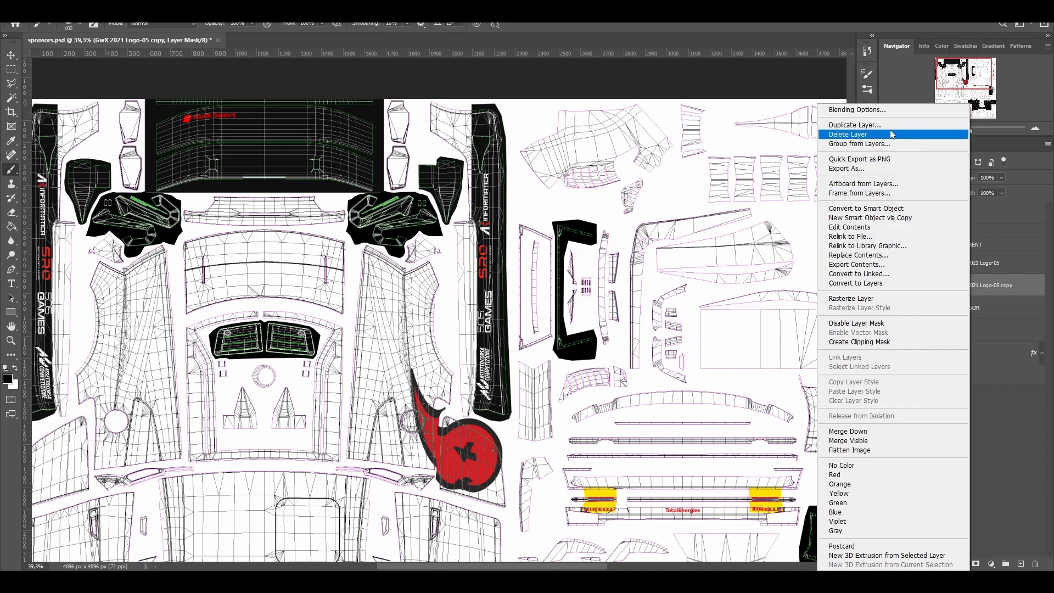
pyautogui.click(840, 131)
pyautogui.click(615, 163)
pyautogui.moveTo(976, 287); pyautogui.dragTo(977, 314)
pyautogui.rightClick(941, 310)
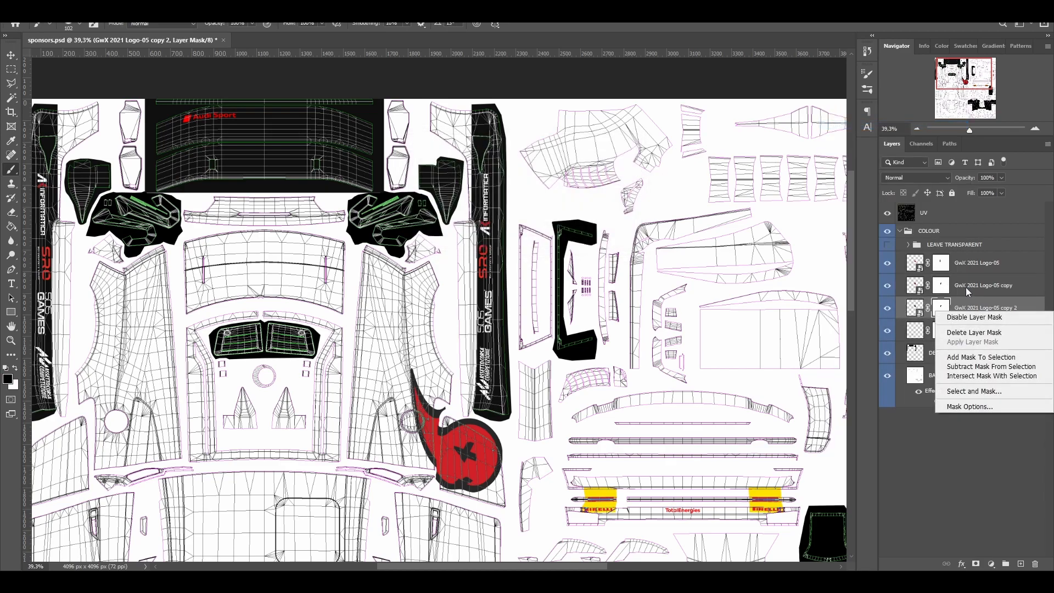
pyautogui.click(966, 333)
# - Move GwX 2021 Logo-05 copy 2 over the small body panel beside the Informatica end of the sill, near the template's upper edge
pyautogui.press('v')
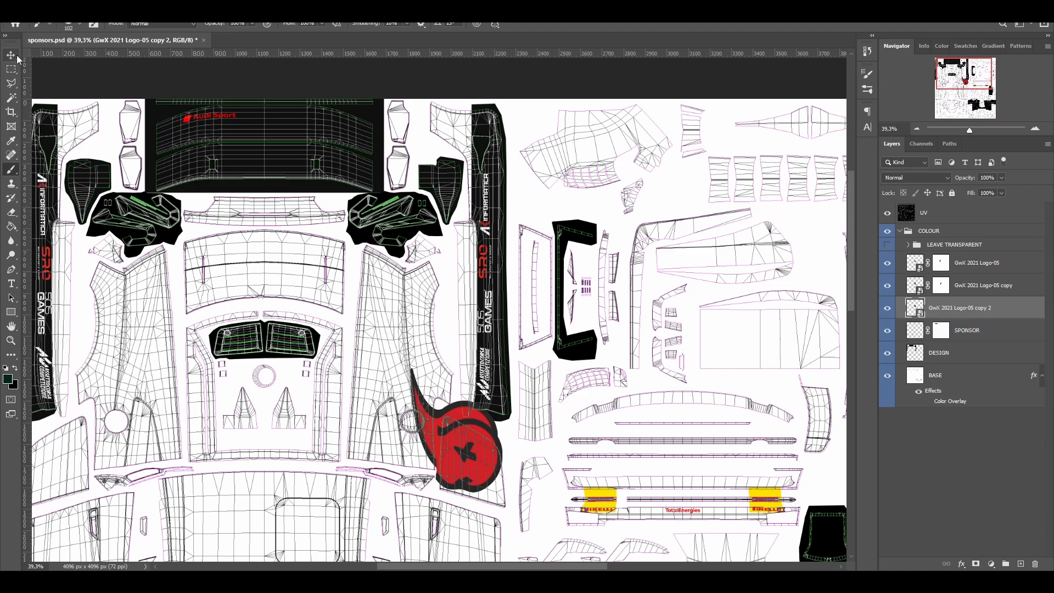
pyautogui.moveTo(494, 427); pyautogui.dragTo(472, 159)
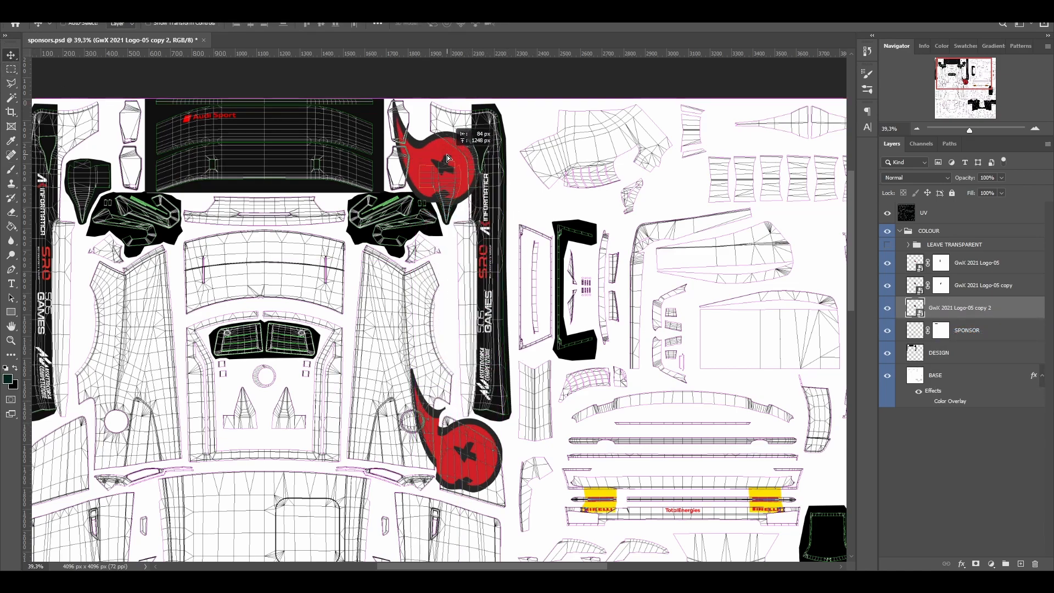
pyautogui.scroll(3, 471, 312)
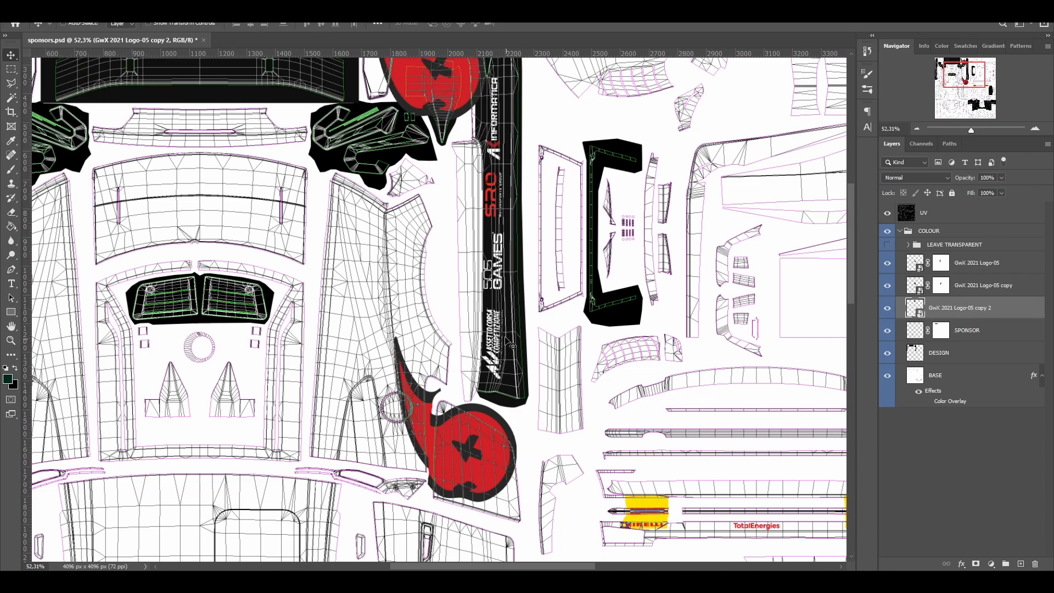
pyautogui.scroll(3, 439, 406)
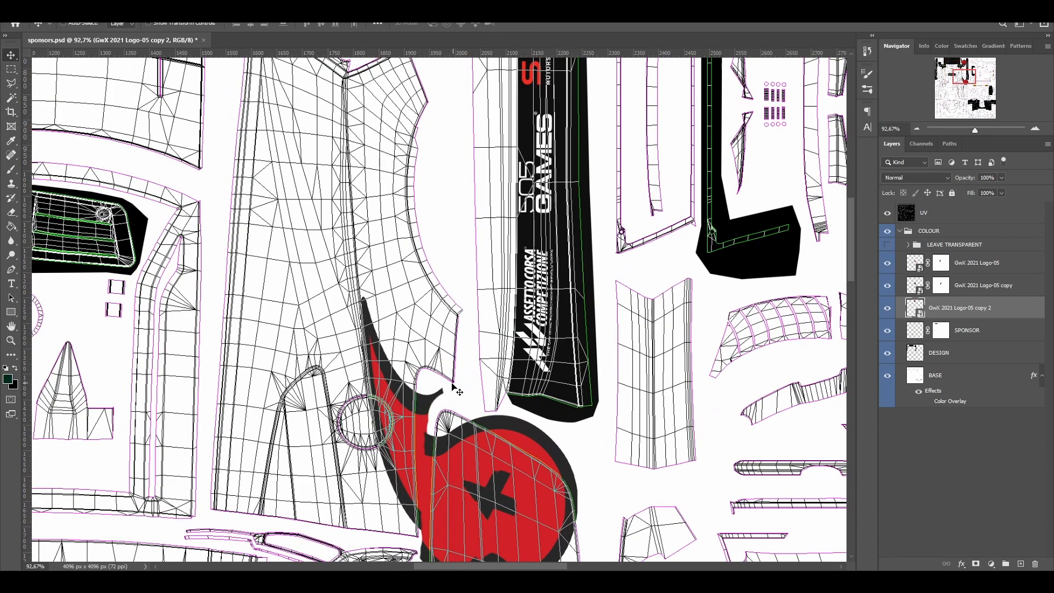
pyautogui.moveTo(476, 400); pyautogui.dragTo(481, 452)
pyautogui.scroll(-2, 490, 433)
pyautogui.scroll(1, 449, 161)
pyautogui.moveTo(467, 113); pyautogui.dragTo(480, 269)
pyautogui.scroll(2, 480, 269)
pyautogui.moveTo(472, 306); pyautogui.dragTo(460, 322)
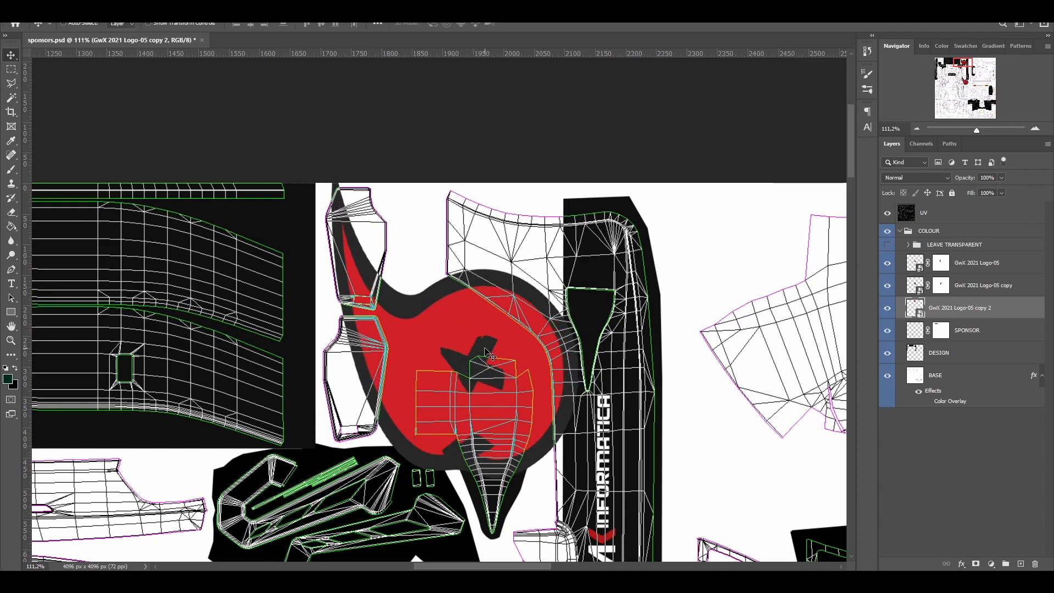
# - Export the template with the third logo piece, replacing the existing sponsors.png
pyautogui.hotkey('ctrl', 'shift', 's')
pyautogui.press('Return')
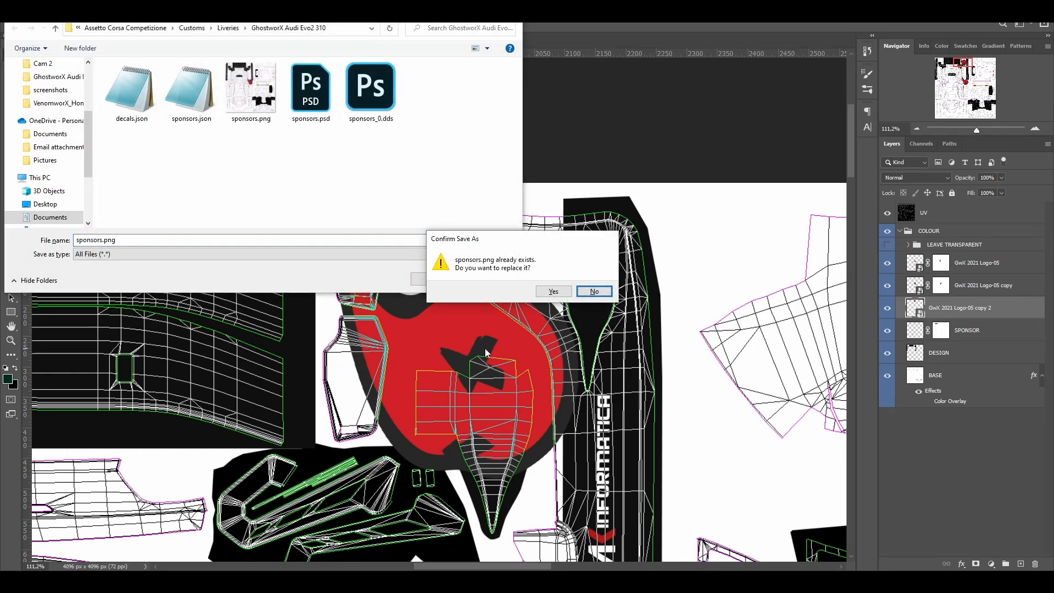
pyautogui.press('y')
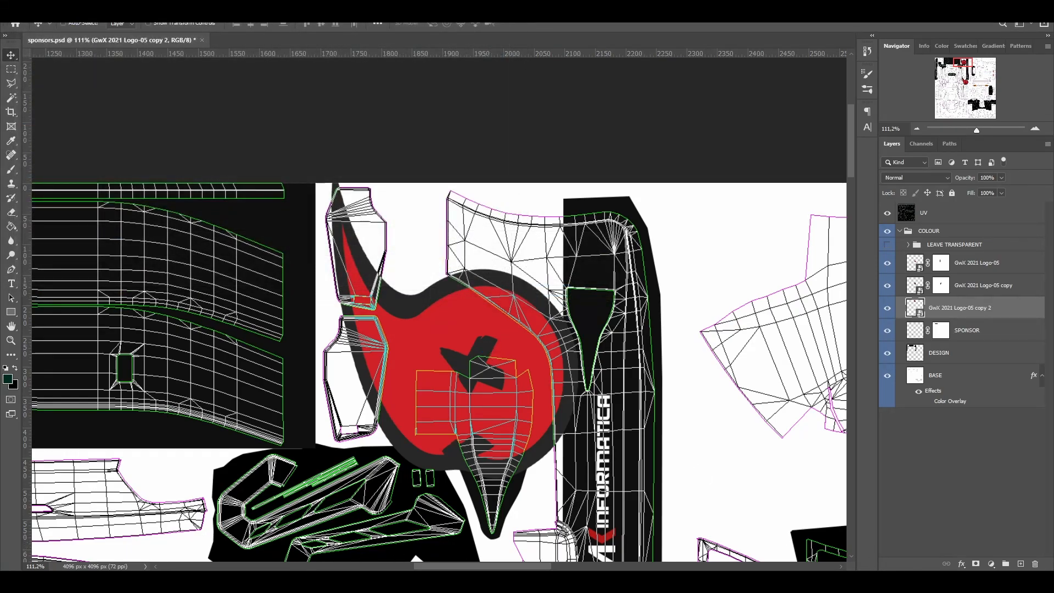
# - Delete sponsors_0.dds from the livery folder and inspect the logo around the rear side intake in the game
pyautogui.hotkey('alt', 'Tab')
pyautogui.click(153, 123)
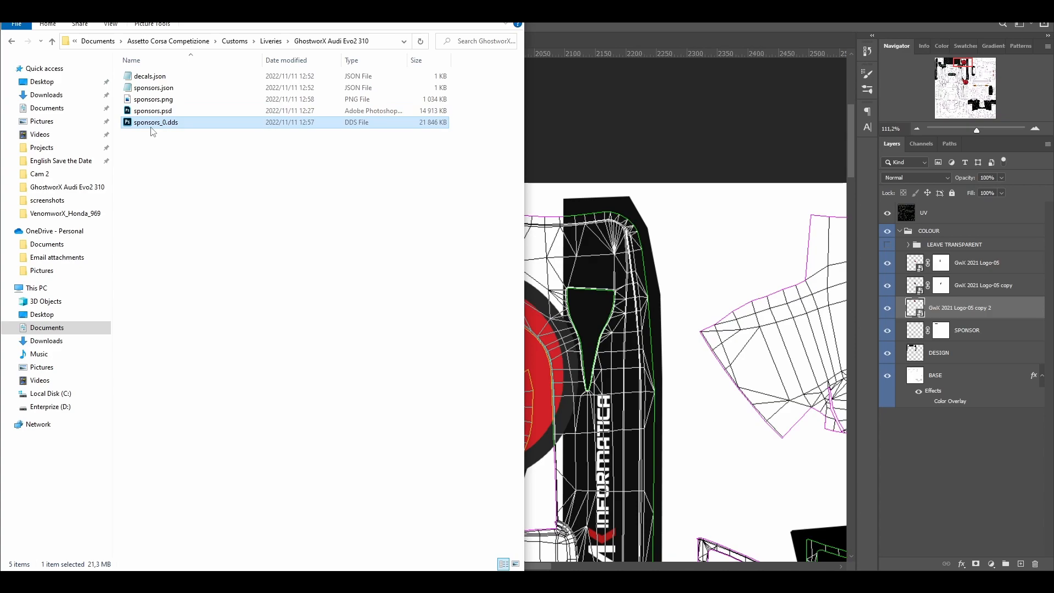
pyautogui.press('Delete')
pyautogui.hotkey('alt', 'Tab')
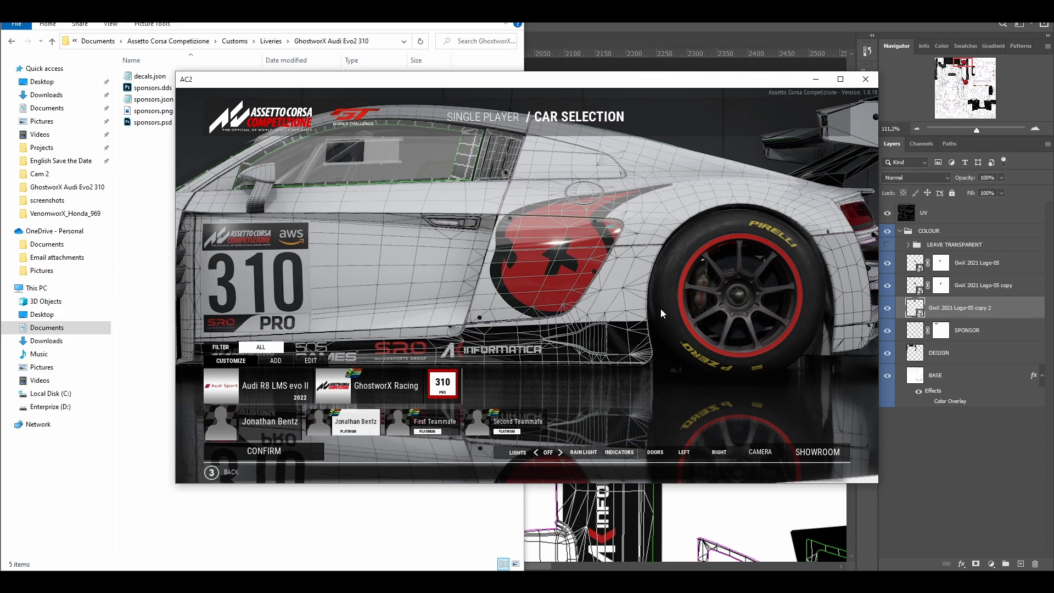
pyautogui.moveTo(682, 236); pyautogui.dragTo(620, 273)
pyautogui.scroll(3, 620, 273)
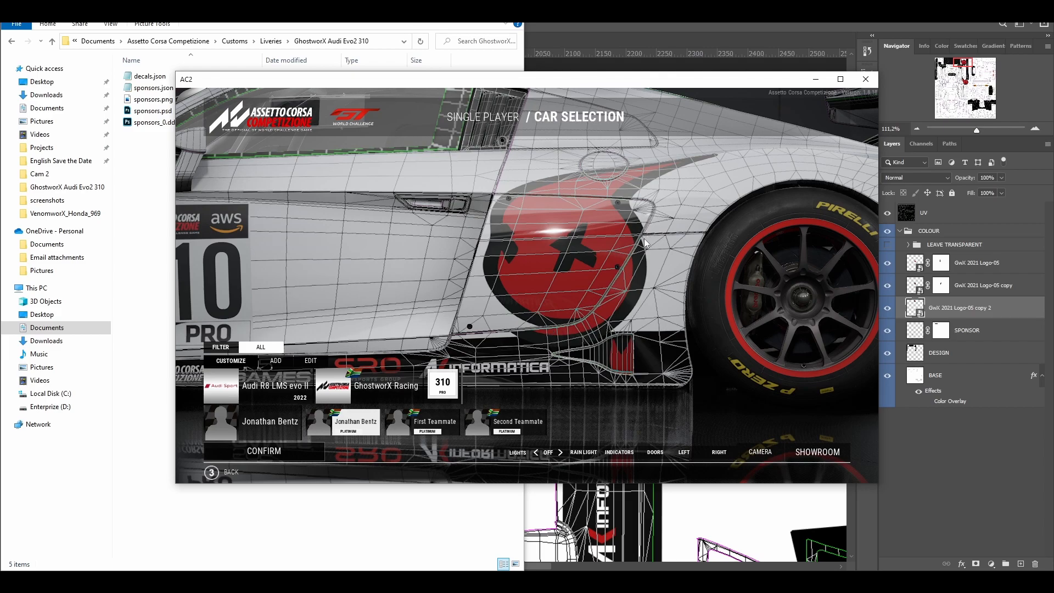
# - Nudge GwX 2021 Logo-05 copy 2 left and slightly down so its outline follows the curved edge of the panel beside the sill
pyautogui.click(677, 35)
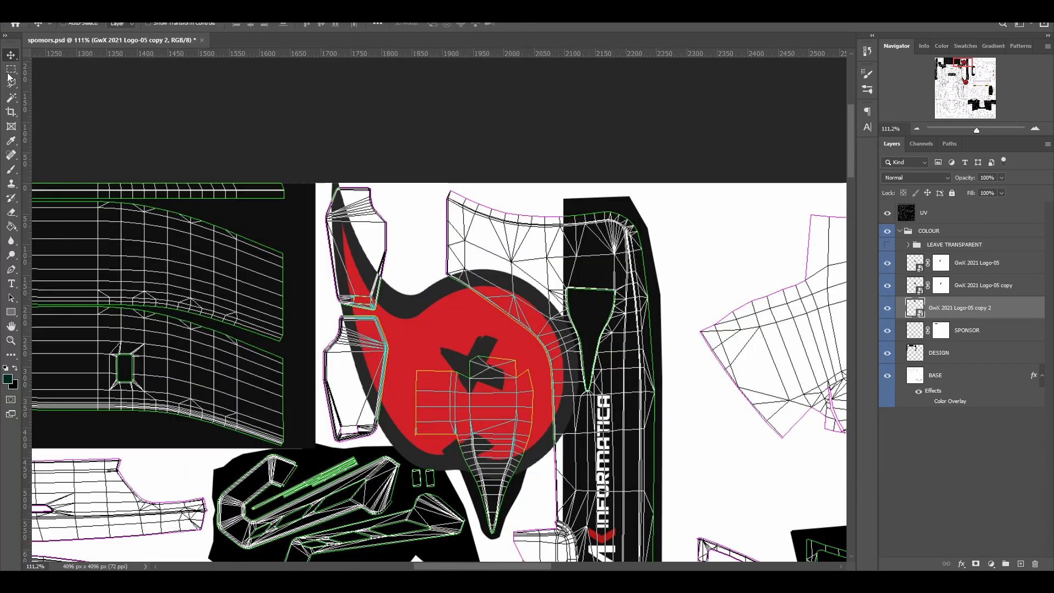
pyautogui.press('Up')
pyautogui.press('Up')
pyautogui.press('Up')
pyautogui.press('Up')
pyautogui.press('Up')
pyautogui.press('Up')
pyautogui.press('Up')
pyautogui.press('Up')
pyautogui.press('Up')
pyautogui.press('Up')
pyautogui.press('Up')
pyautogui.press('Up')
pyautogui.press('Up')
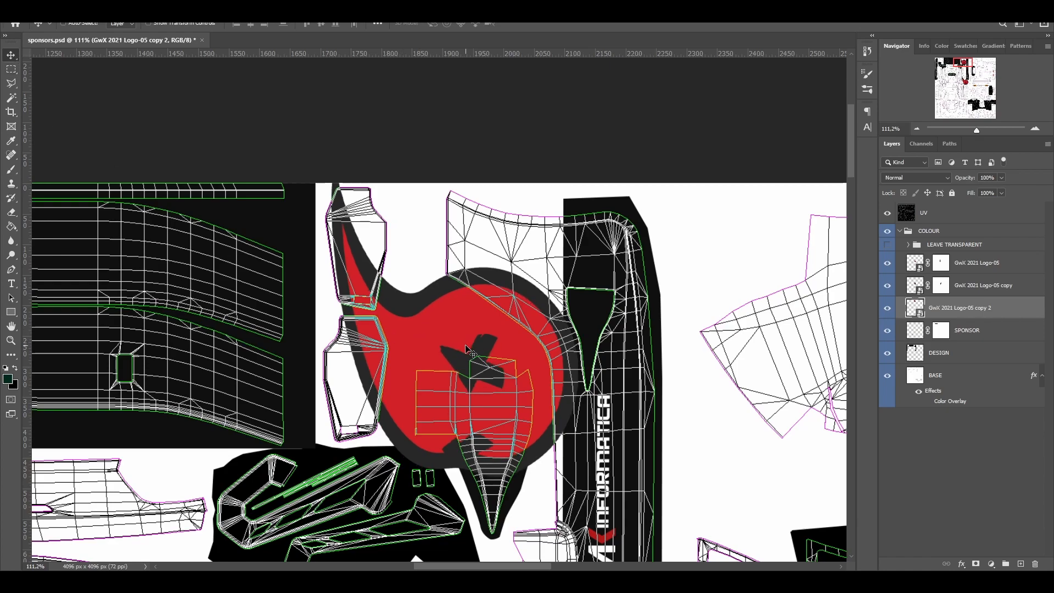
pyautogui.press('Left')
pyautogui.press('Left')
pyautogui.press('Left')
pyautogui.press('Left')
pyautogui.press('Left')
pyautogui.press('Left')
pyautogui.press('Left')
pyautogui.press('Left')
pyautogui.press('Left')
pyautogui.press('Left')
pyautogui.press('Left')
pyautogui.press('Left')
pyautogui.press('Left')
pyautogui.press('Left')
pyautogui.press('Left')
pyautogui.press('Left')
pyautogui.press('Left')
pyautogui.press('Left')
pyautogui.press('Left')
pyautogui.press('Left')
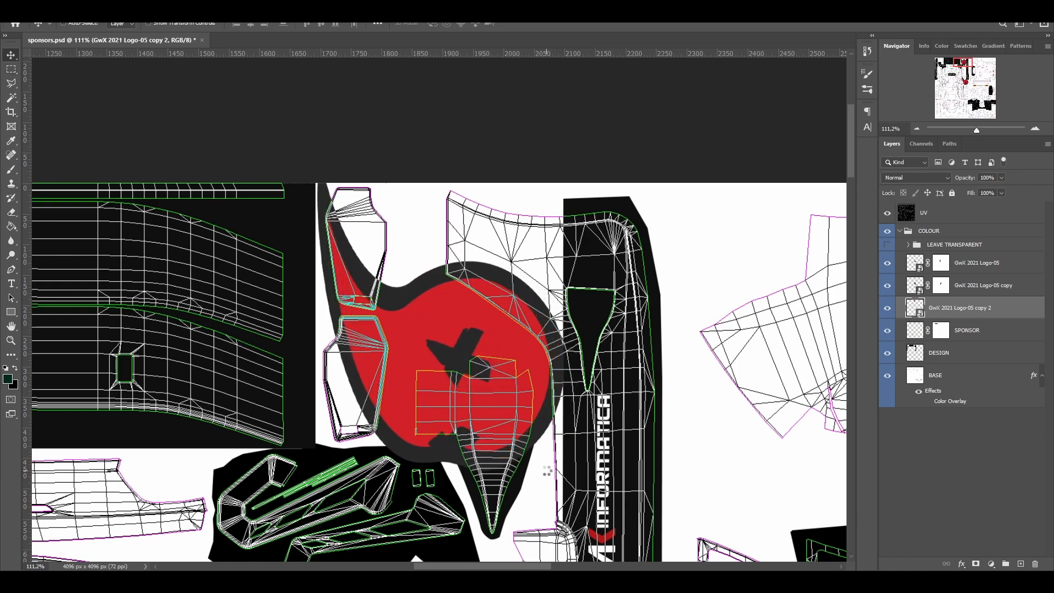
pyautogui.press('Down')
pyautogui.press('Down')
pyautogui.press('Down')
pyautogui.press('Down')
pyautogui.press('Down')
pyautogui.press('Down')
pyautogui.press('Down')
pyautogui.press('Down')
pyautogui.press('Down')
pyautogui.press('Down')
pyautogui.press('Down')
pyautogui.press('Down')
pyautogui.press('Down')
pyautogui.press('Down')
pyautogui.press('Down')
pyautogui.press('Down')
pyautogui.press('Down')
pyautogui.press('Down')
pyautogui.press('Down')
pyautogui.press('Down')
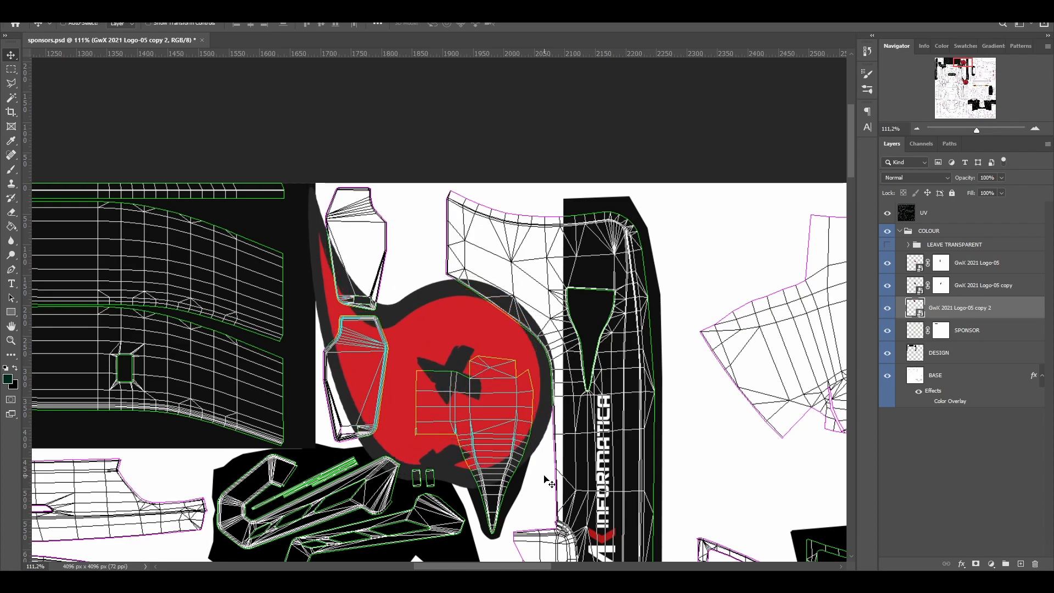
pyautogui.press('Up')
pyautogui.press('Up')
pyautogui.press('Up')
pyautogui.press('Up')
pyautogui.press('Up')
pyautogui.press('Up')
pyautogui.press('Up')
pyautogui.press('Up')
pyautogui.press('Up')
pyautogui.press('Up')
pyautogui.press('Up')
pyautogui.press('Up')
pyautogui.press('Up')
pyautogui.press('Up')
pyautogui.press('Up')
pyautogui.press('Up')
pyautogui.press('Up')
pyautogui.press('Up')
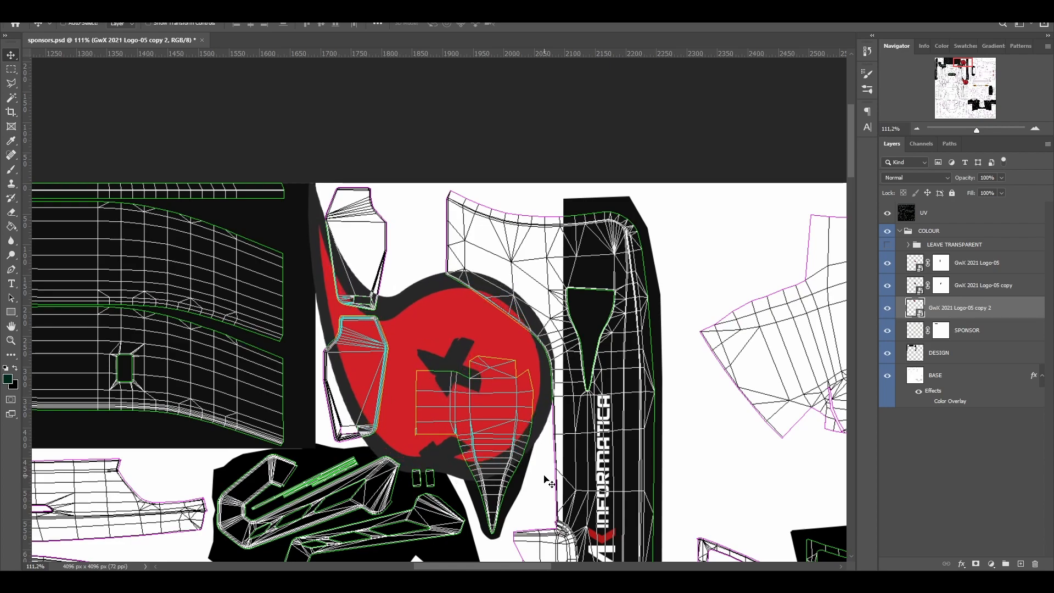
pyautogui.press('Left')
pyautogui.press('Left')
pyautogui.press('Left')
pyautogui.press('Left')
pyautogui.press('Left')
pyautogui.press('Left')
pyautogui.press('Left')
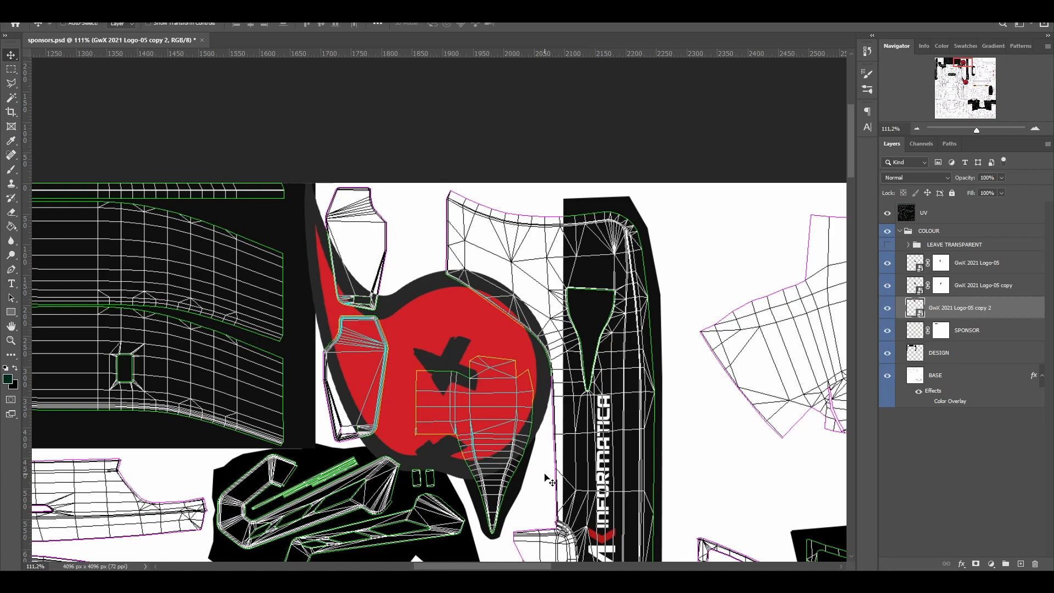
pyautogui.hotkey('ctrl', 't')
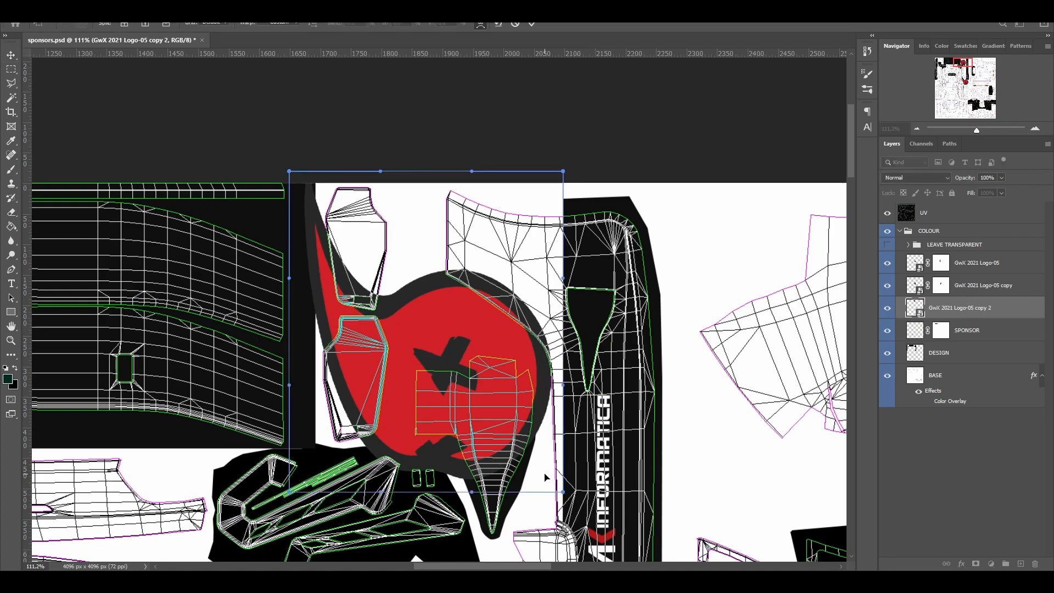
pyautogui.press('Return')
# - Export the template with the shifted third logo piece, overwriting sponsors.png
pyautogui.hotkey('ctrl', 'shift', 's')
pyautogui.press('Return')
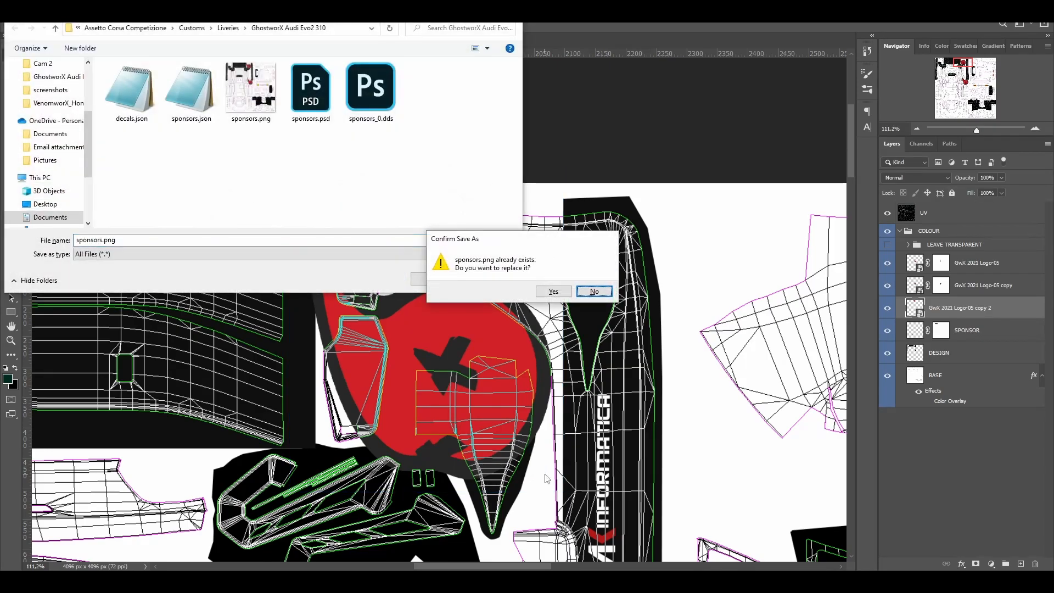
pyautogui.press('Left')
pyautogui.press('Return')
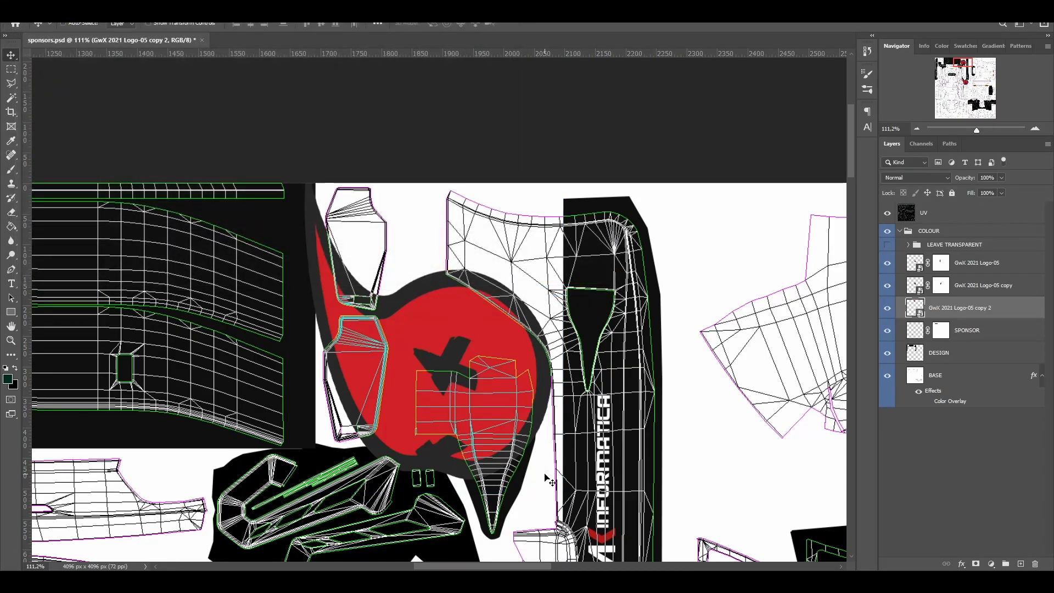
# - Delete sponsors_0.dds from the livery folder and check the shifted logo piece on the car in the game
pyautogui.click(144, 580)
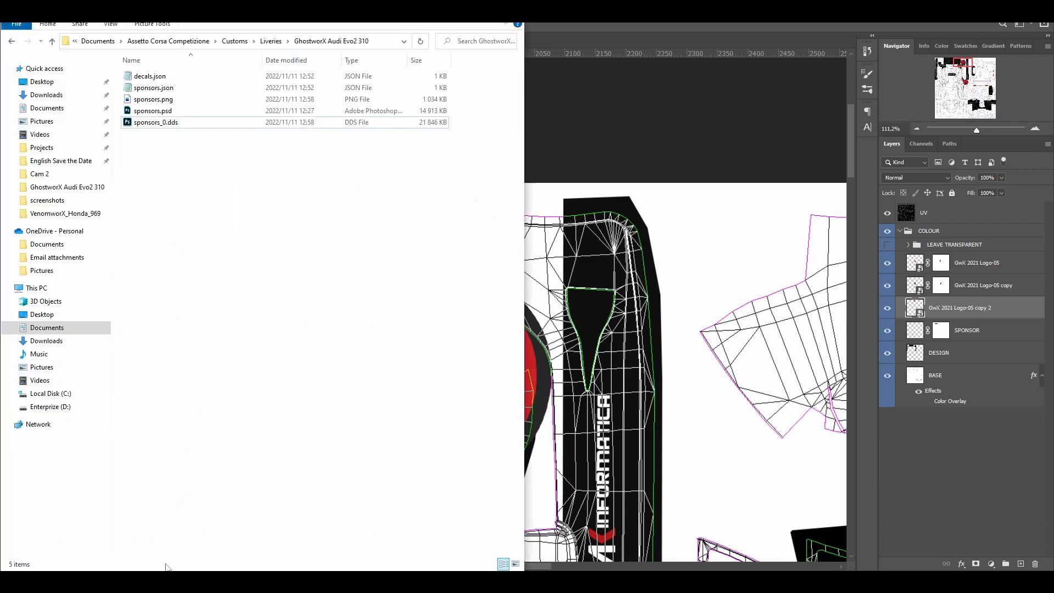
pyautogui.click(137, 126)
pyautogui.press('Delete')
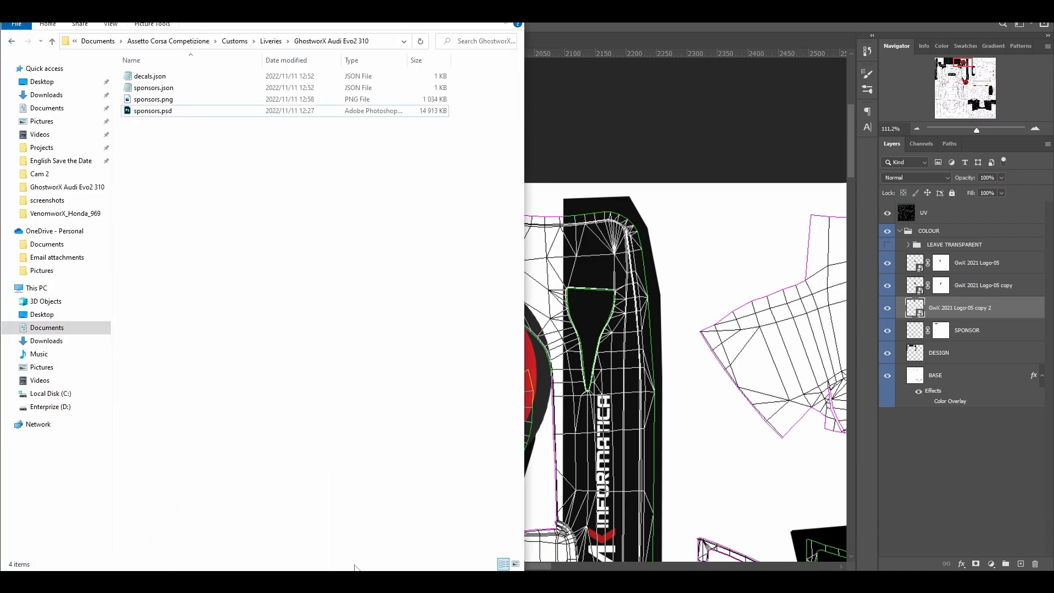
pyautogui.click(497, 581)
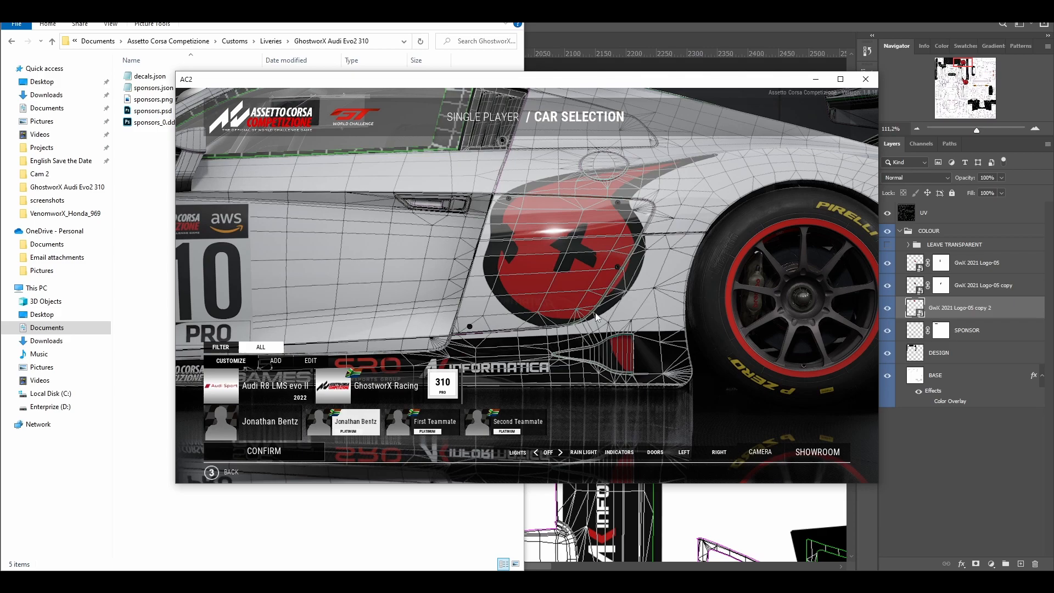
# - Nudge GwX 2021 Logo-05 copy 2 slightly right and up over the panel beside the sill
pyautogui.click(804, 35)
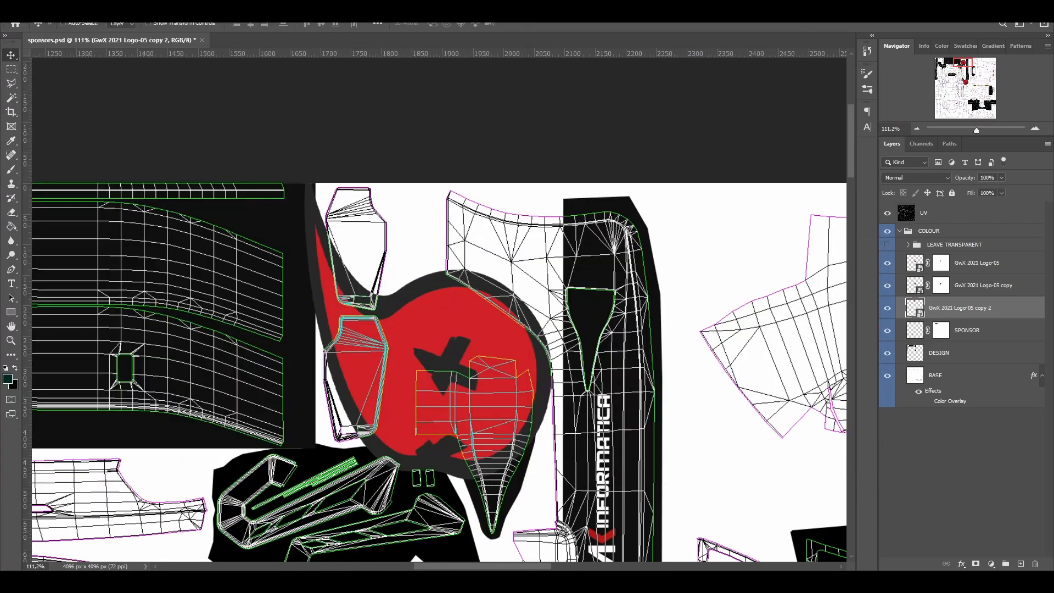
pyautogui.hotkey('ctrl', 'z')
pyautogui.click(961, 315)
pyautogui.press('Right')
pyautogui.press('Right')
pyautogui.press('Right')
pyautogui.press('Right')
pyautogui.press('Right')
pyautogui.press('Right')
pyautogui.press('Right')
pyautogui.press('Up')
pyautogui.press('Up')
pyautogui.press('Up')
pyautogui.press('Up')
pyautogui.press('Up')
pyautogui.press('Up')
pyautogui.press('Up')
pyautogui.press('Left')
pyautogui.press('Left')
pyautogui.press('Right')
pyautogui.press('Right')
pyautogui.press('Right')
# - Scale GwX 2021 Logo-05 copy 2 down slightly so its outline fits the curved edge of the panel beside the sill
pyautogui.hotkey('ctrl', 't')
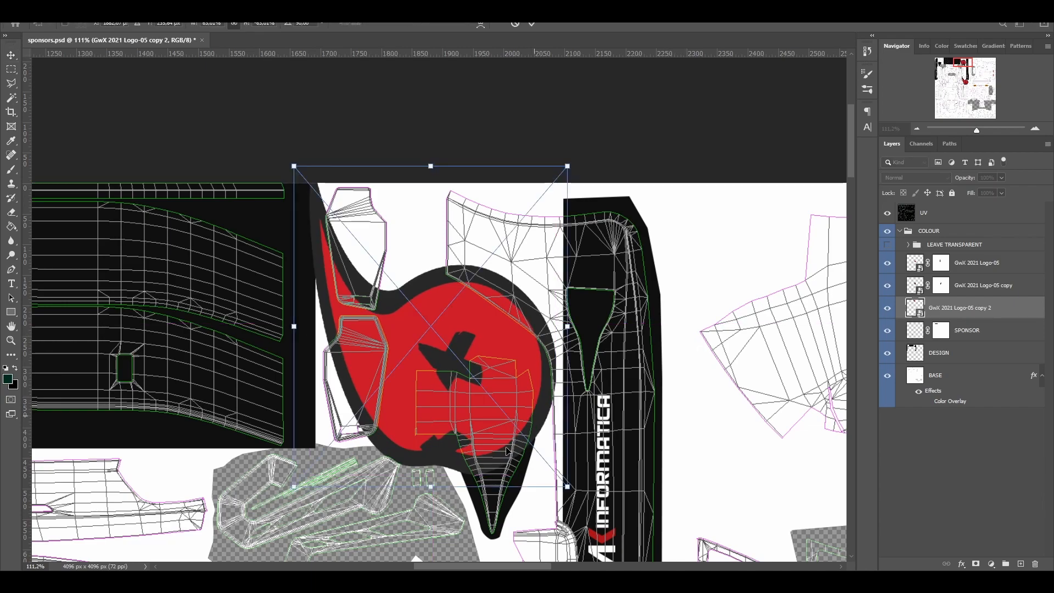
pyautogui.moveTo(565, 483); pyautogui.dragTo(558, 468)
pyautogui.moveTo(486, 350); pyautogui.dragTo(499, 355)
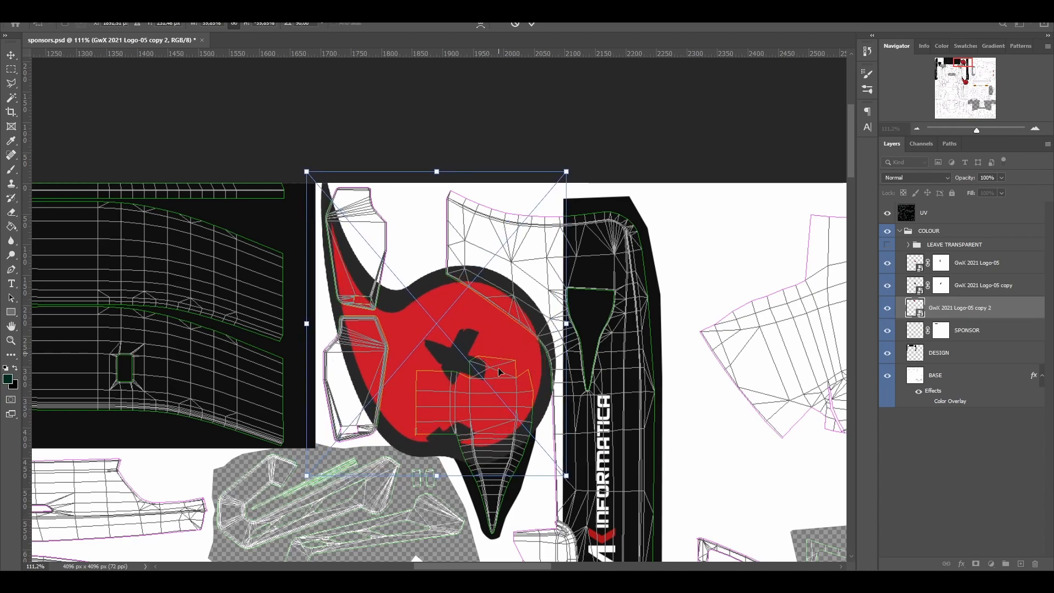
pyautogui.moveTo(308, 476); pyautogui.dragTo(323, 468)
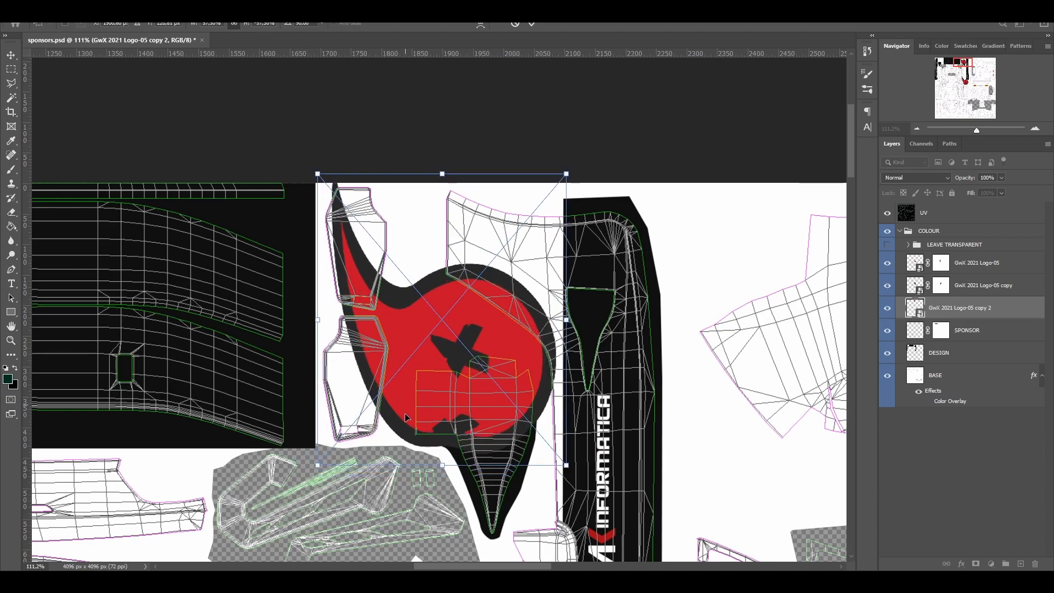
# - Nudge the resized GwX 2021 Logo-05 copy 2 slightly left and up over the panel beside the sill and apply the transform
pyautogui.press('Up')
pyautogui.press('Up')
pyautogui.press('Up')
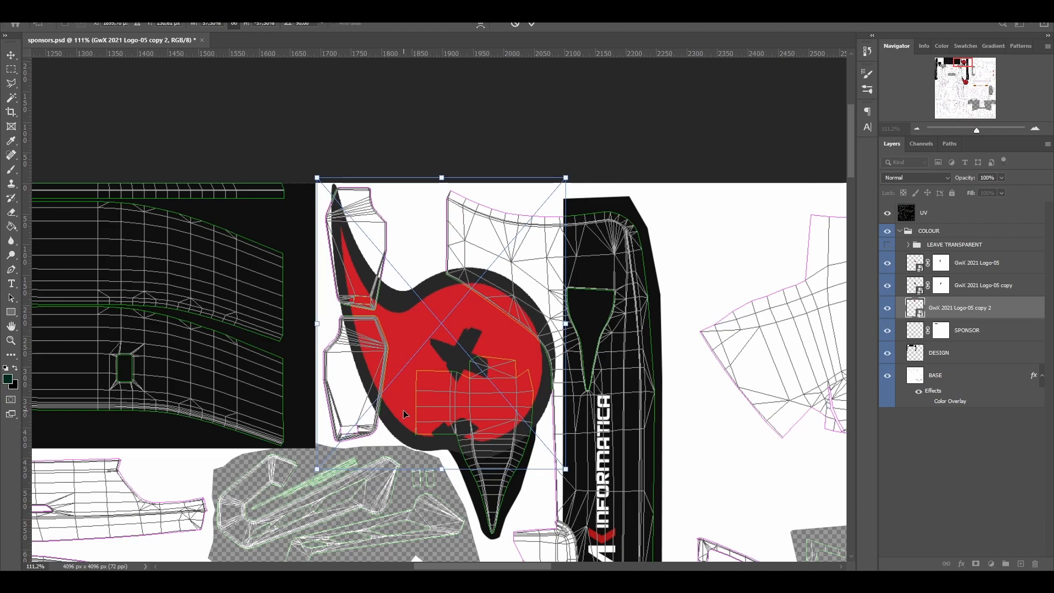
pyautogui.press('Left')
pyautogui.press('Left')
pyautogui.press('Left')
pyautogui.press('Left')
pyautogui.press('Left')
pyautogui.press('Left')
pyautogui.press('Left')
pyautogui.press('Left')
pyautogui.press('Right')
pyautogui.press('Right')
pyautogui.press('Right')
pyautogui.press('Right')
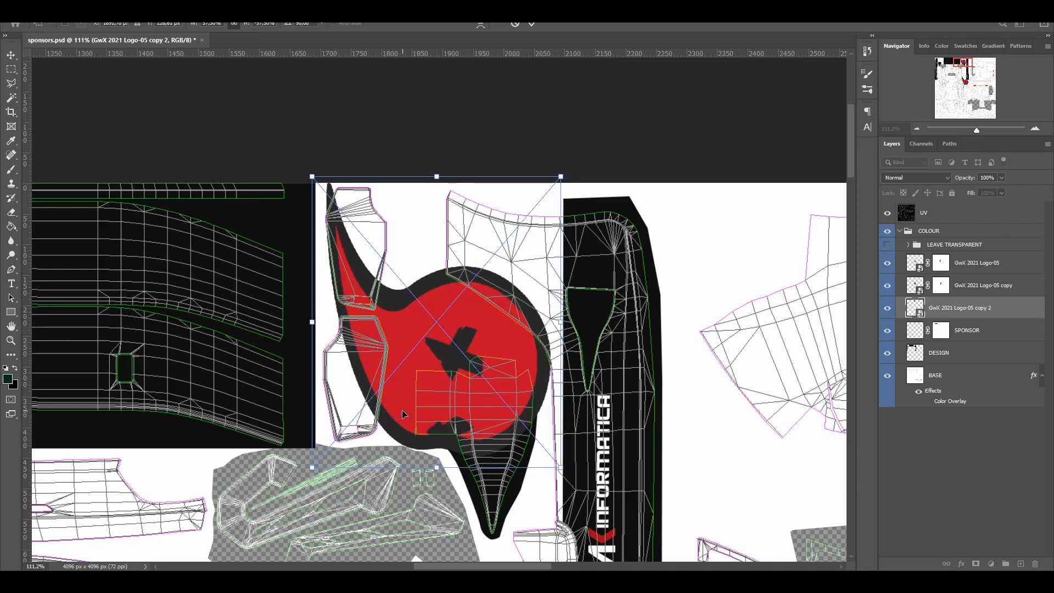
pyautogui.press('Return')
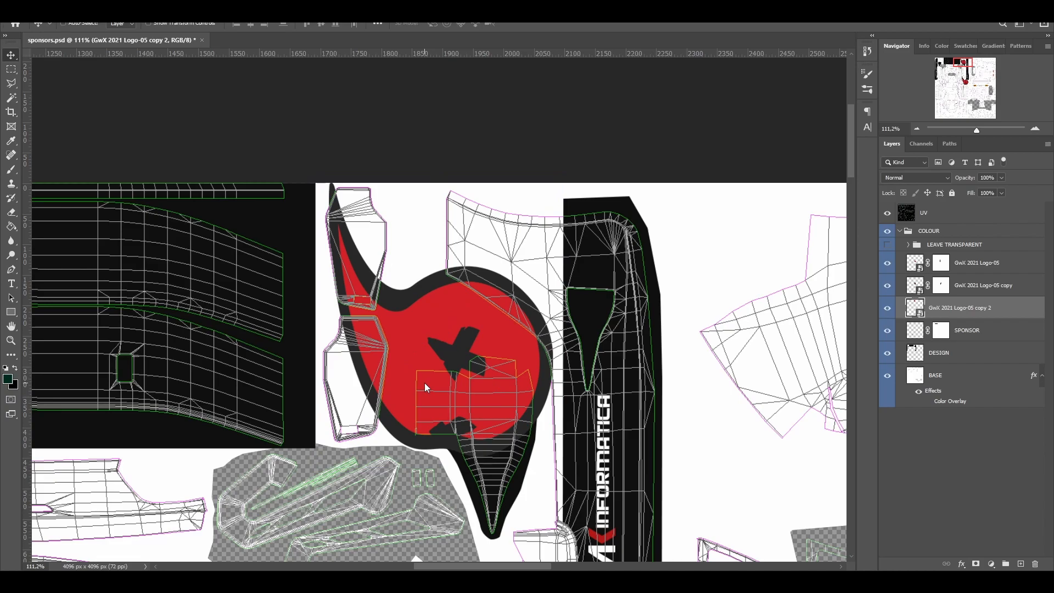
# - Export the template with the resized third logo piece, overwriting sponsors.png
pyautogui.hotkey('ctrl', 'shift', 's')
pyautogui.press('Return')
pyautogui.press('Return')
# - Delete the generated DDS file from the livery folder and reload car 310 in the game to check the resized logo piece
pyautogui.moveTo(314, 580)
pyautogui.click(233, 537)
pyautogui.click(165, 126)
pyautogui.press('Delete')
pyautogui.hotkey('alt', 'Tab')
pyautogui.hotkey('alt', 'Tab')
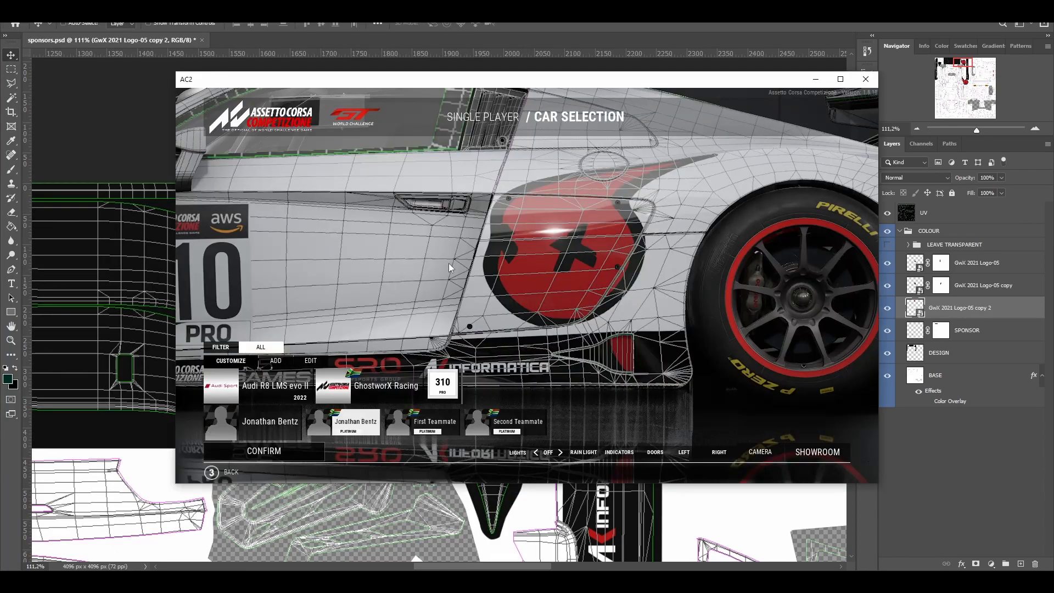
pyautogui.click(441, 382)
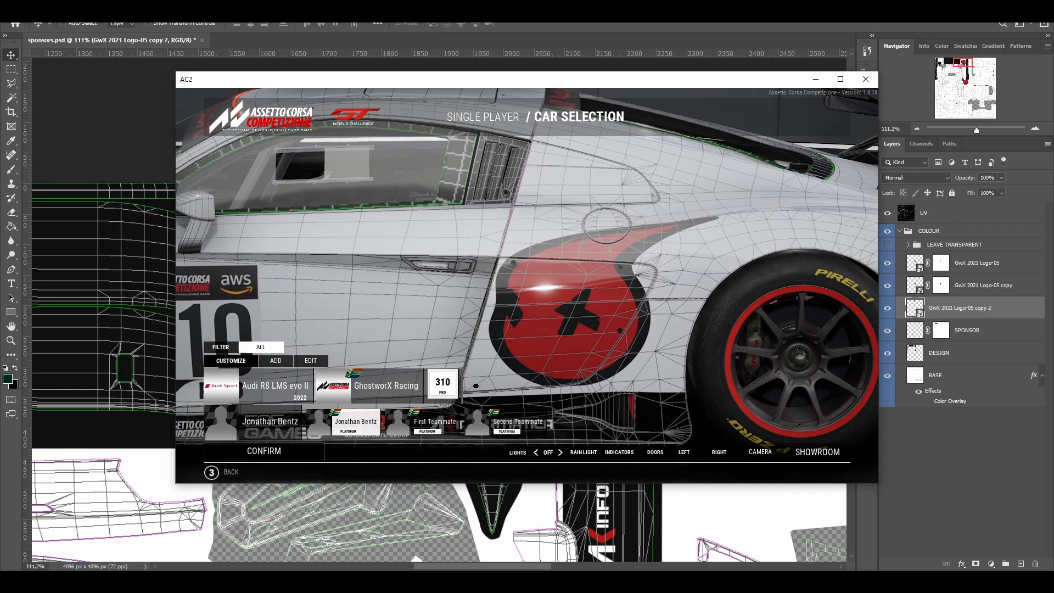
# - Compare with the car in the game, nudge GwX 2021 Logo-05 copy 2 slightly right and export the template over sponsors.png
pyautogui.hotkey('alt', 'Tab')
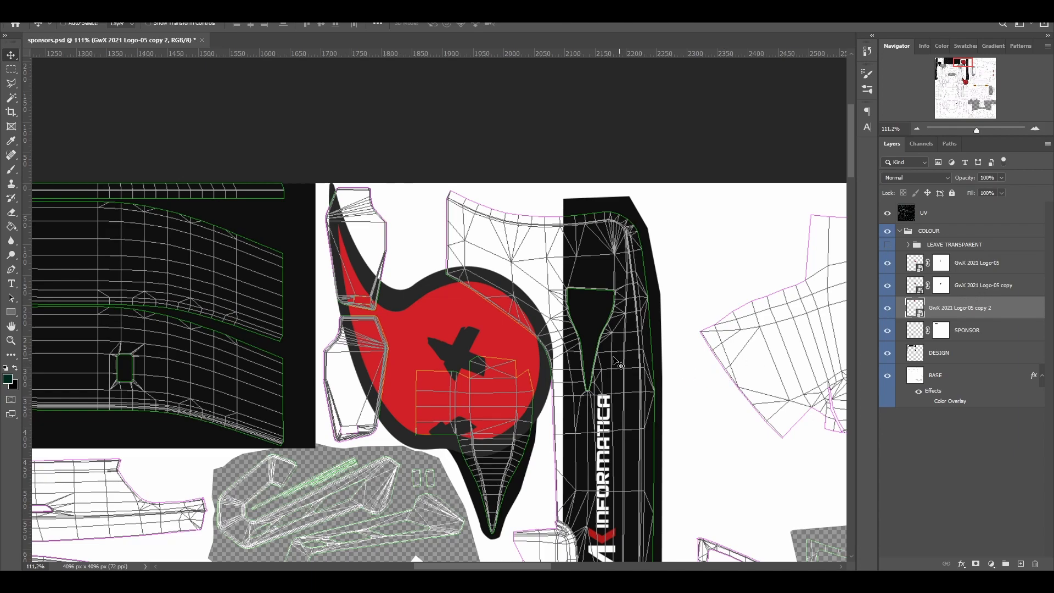
pyautogui.hotkey('alt', 'Tab')
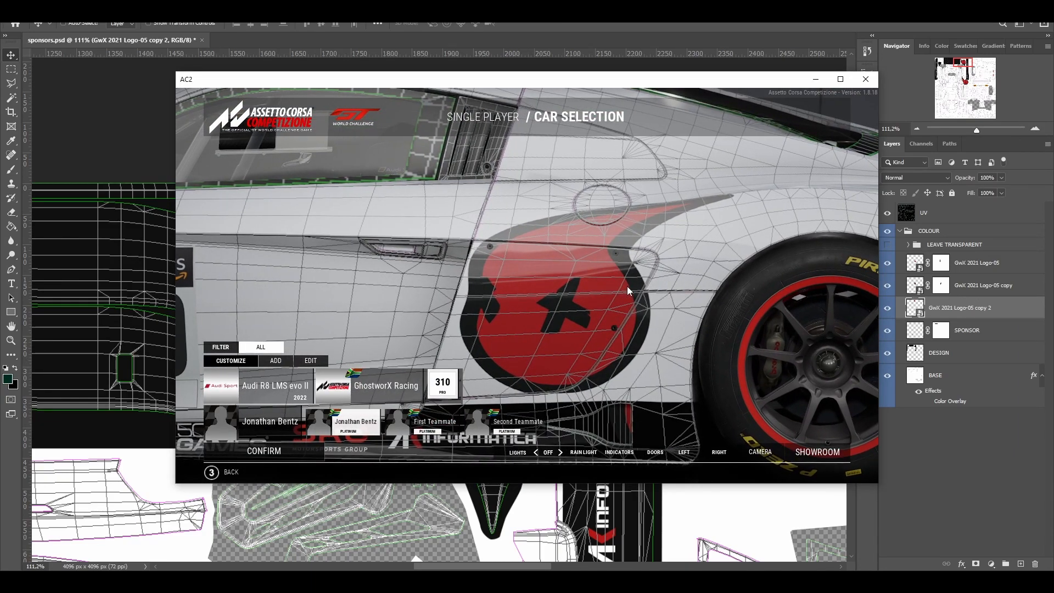
pyautogui.hotkey('alt', 'Tab')
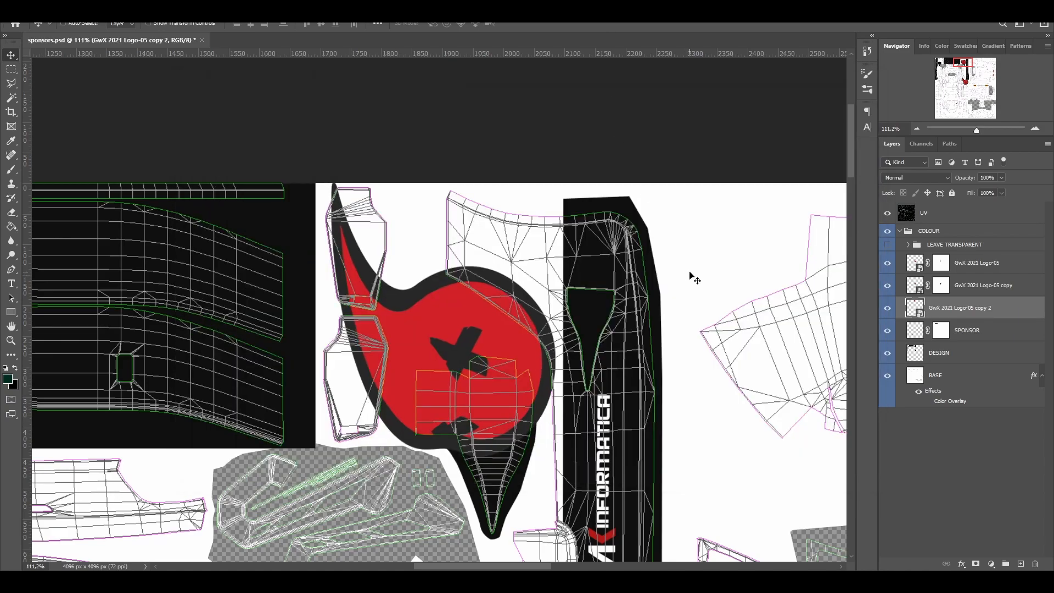
pyautogui.hotkey('ctrl', 'shift', 's')
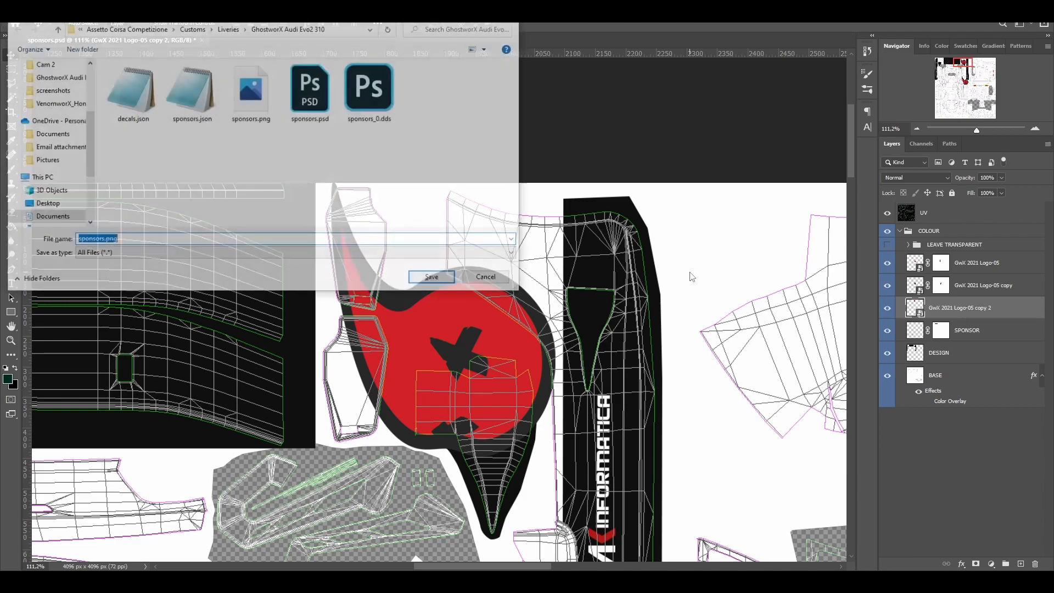
pyautogui.press('Return')
pyautogui.press('Left')
pyautogui.press('Return')
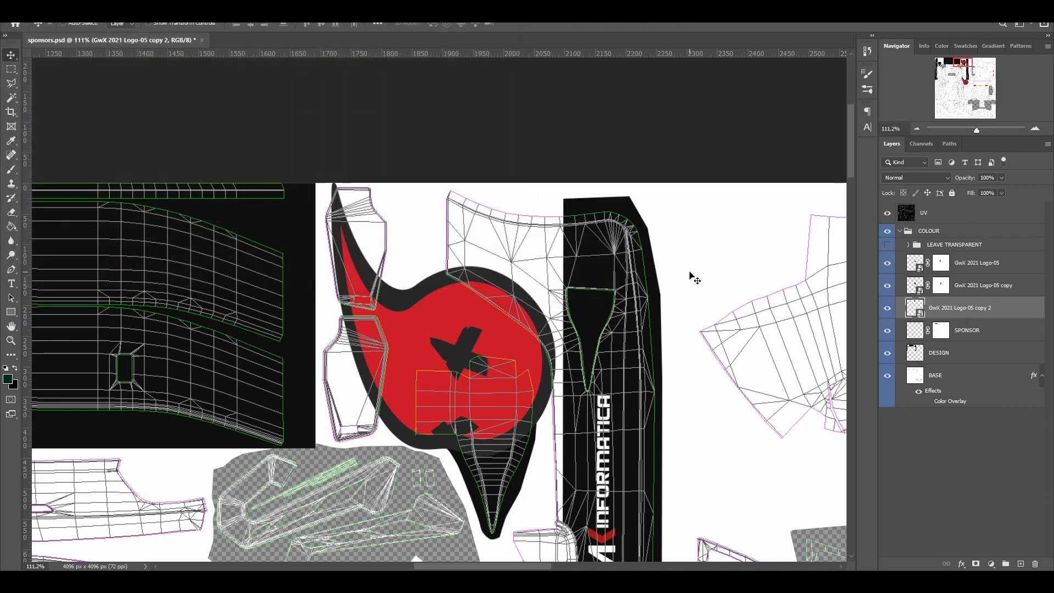
# - Delete sponsors_0.dds from the livery folder and reload car 310 in the game to inspect the nudged third logo piece
pyautogui.hotkey('alt', 'Tab')
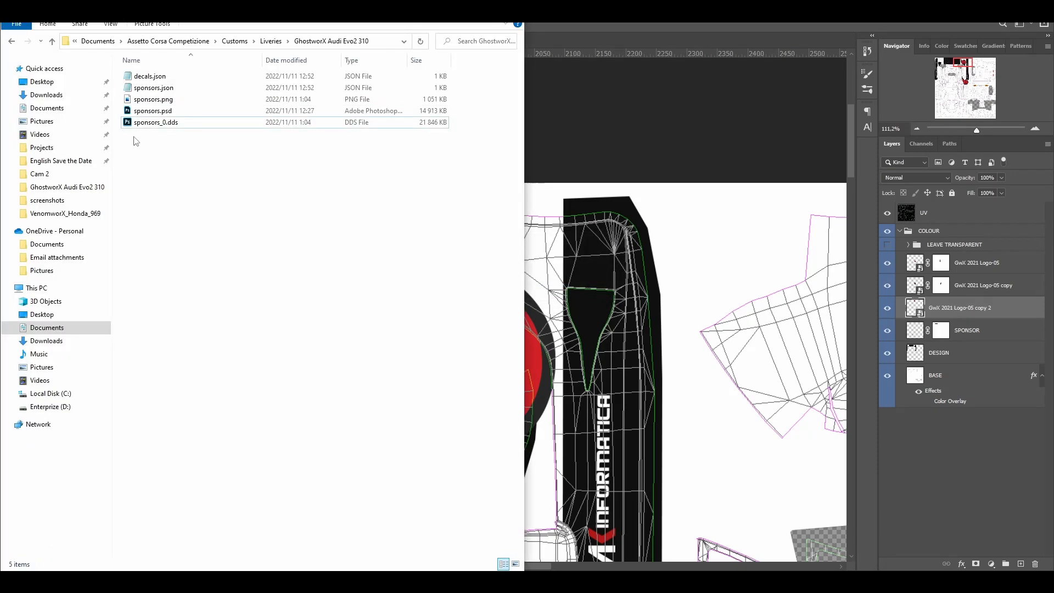
pyautogui.hotkey('alt', 'Tab')
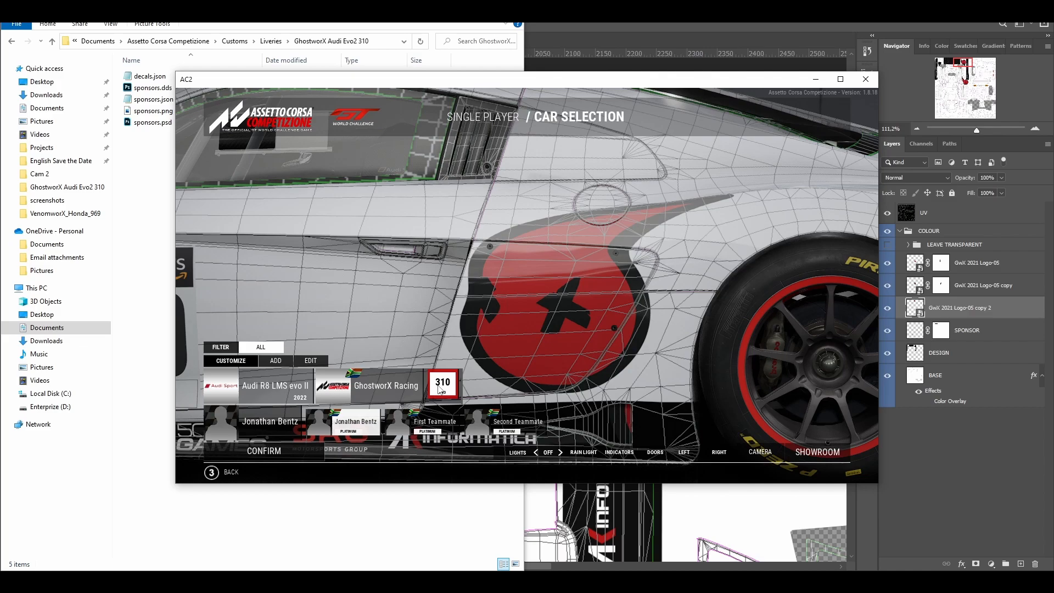
pyautogui.click(438, 388)
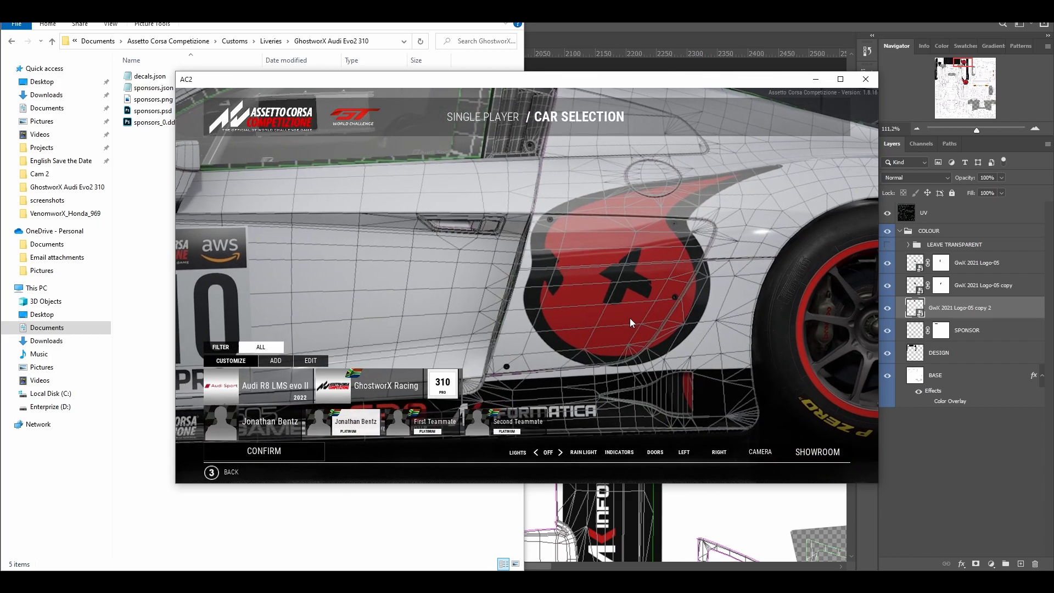
pyautogui.moveTo(630, 319); pyautogui.dragTo(547, 336)
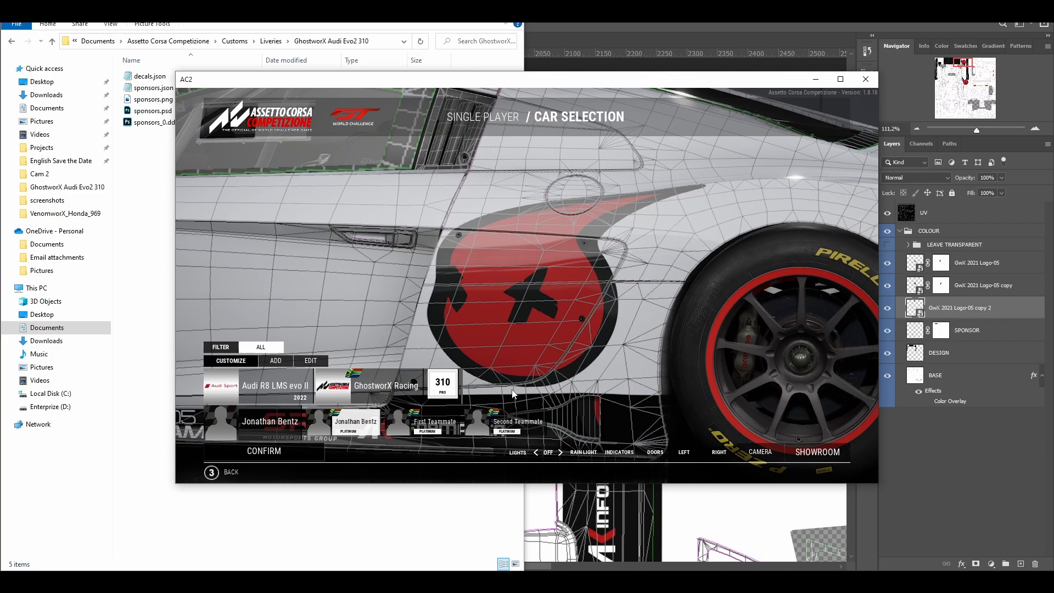
# - Back in Photoshop, nudge GwX 2021 Logo-05 copy 2 slightly further right and GwX 2021 Logo-05 slightly left
pyautogui.click(648, 25)
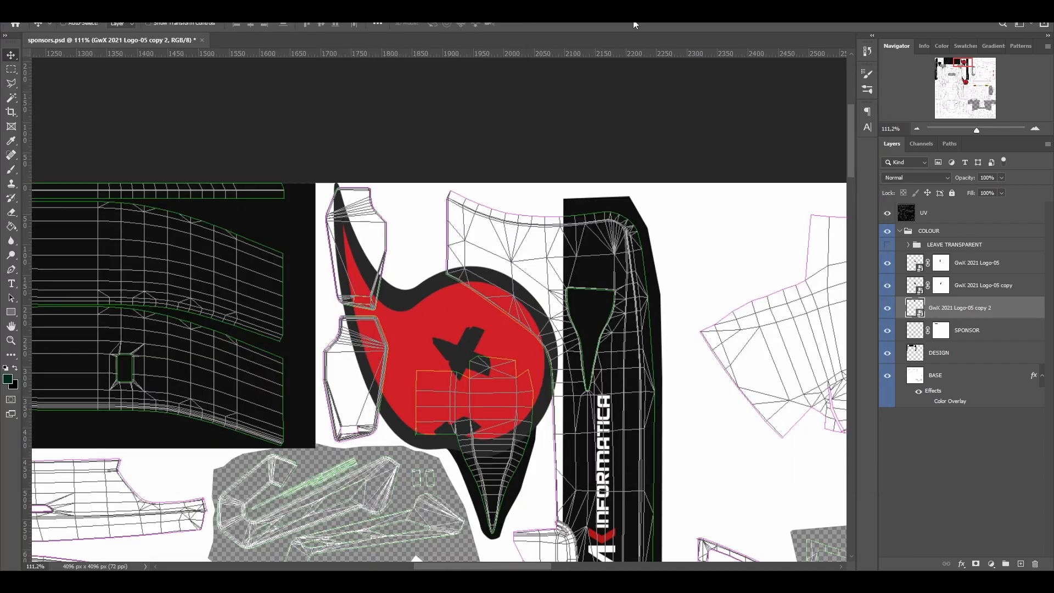
pyautogui.click(984, 291)
pyautogui.moveTo(961, 62); pyautogui.dragTo(964, 81)
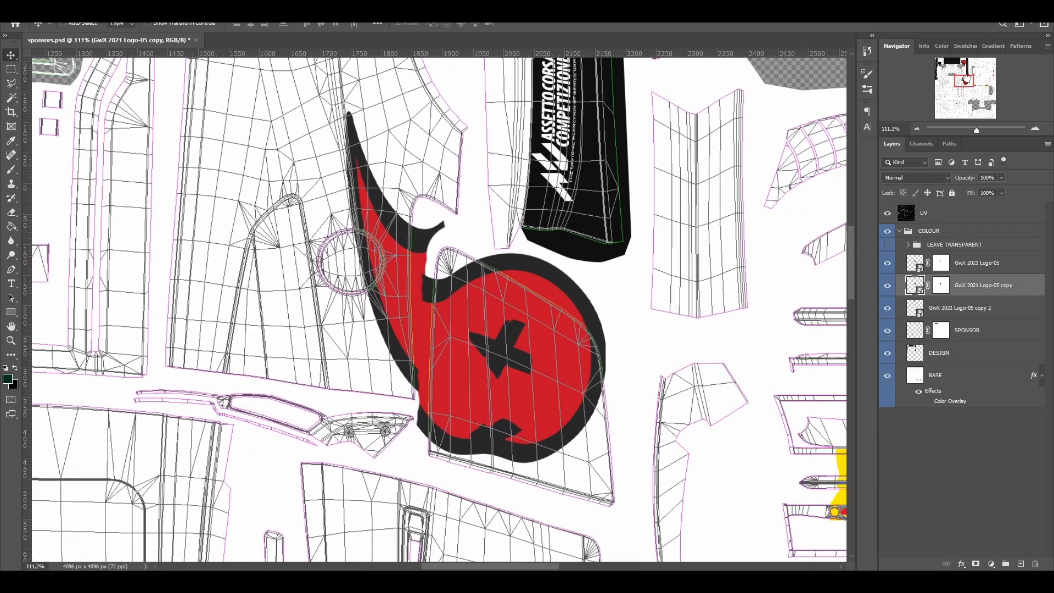
pyautogui.click(969, 266)
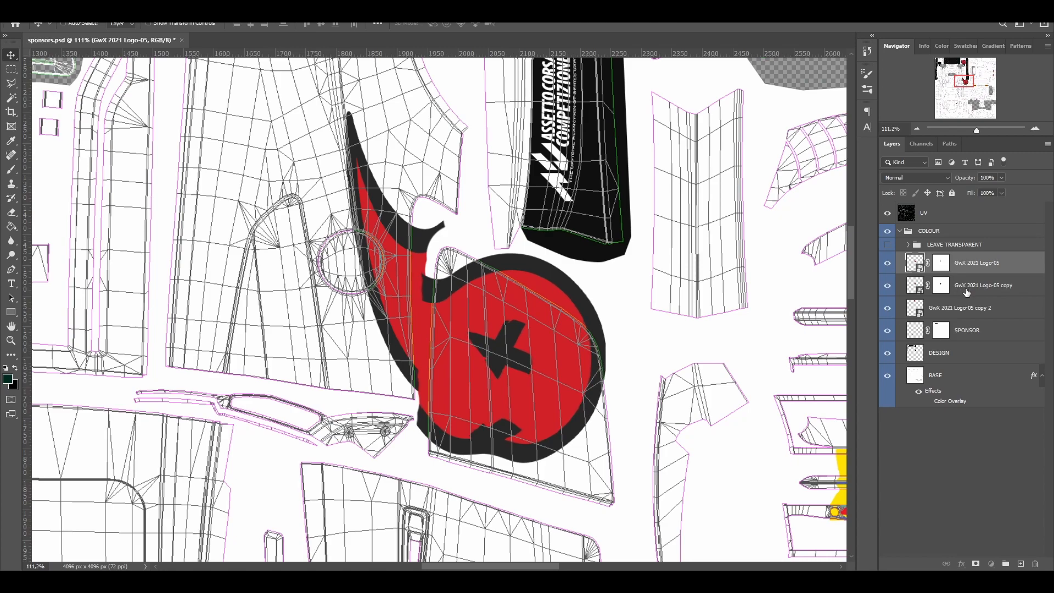
pyautogui.click(965, 291)
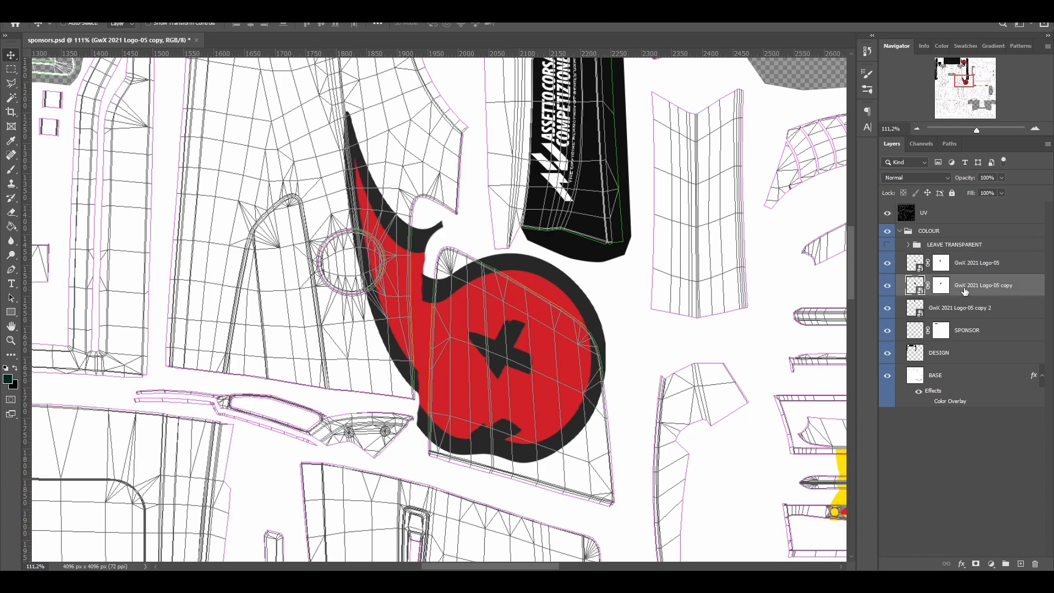
# - Export the template with the shifted logo tail and third piece, replacing the existing sponsors.png
pyautogui.hotkey('ctrl', 'shift', 's')
pyautogui.press('Return')
pyautogui.press('Left')
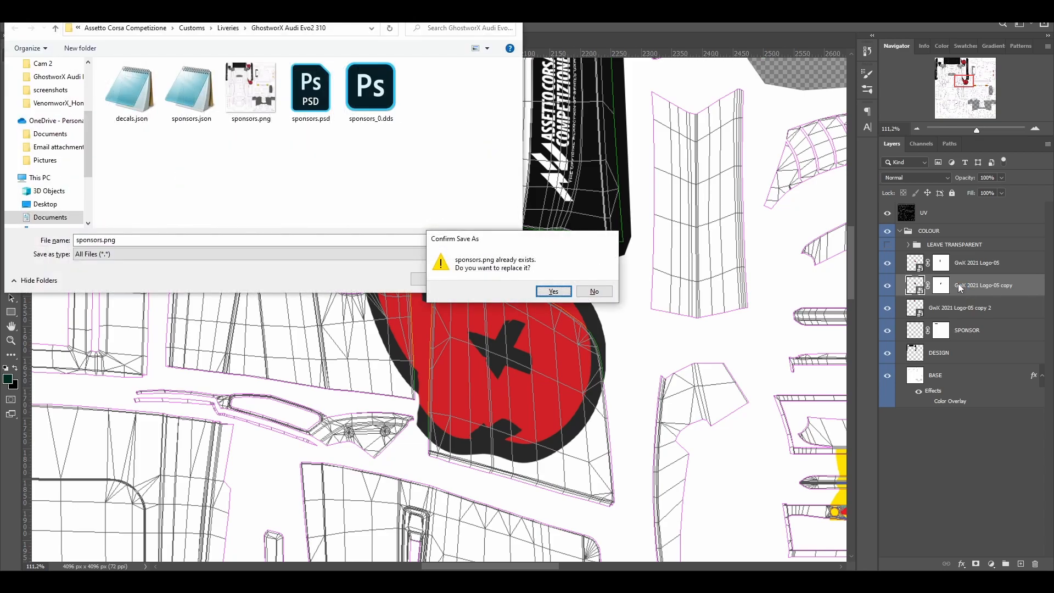
pyautogui.press('Return')
# - Delete sponsors_0.dds from the livery folder and check the alignment of all three logo pieces on the car in the game
pyautogui.hotkey('alt', 'Tab')
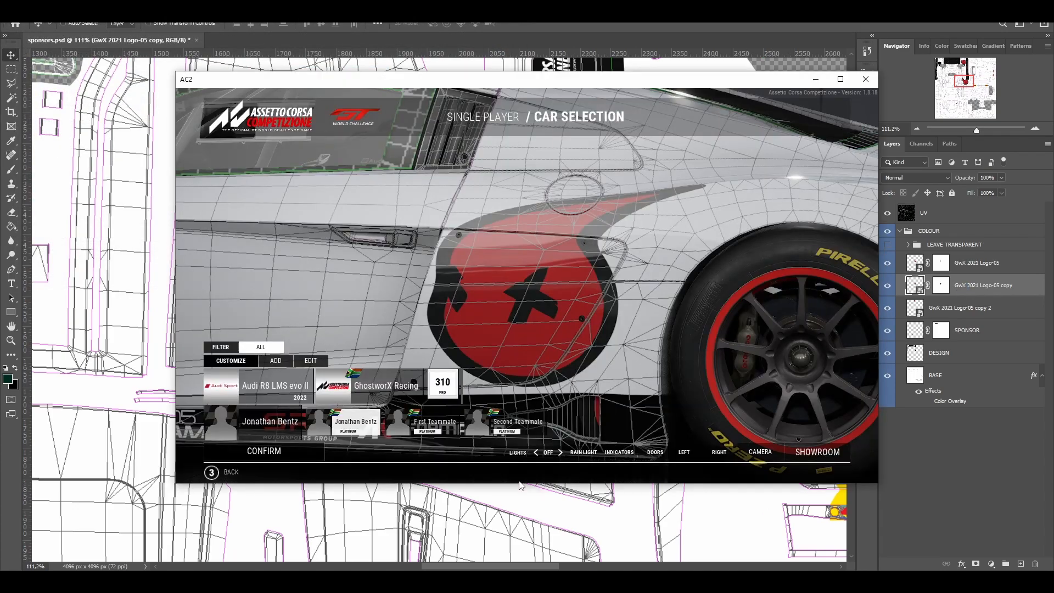
pyautogui.hotkey('alt', 'Tab')
pyautogui.click(156, 123)
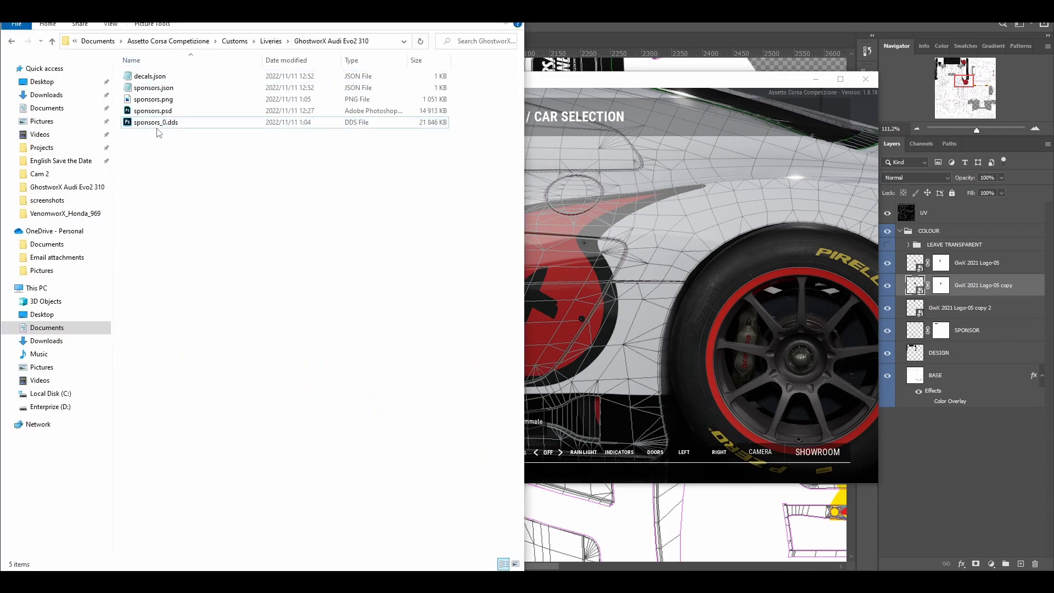
pyautogui.press('Delete')
pyautogui.click(653, 229)
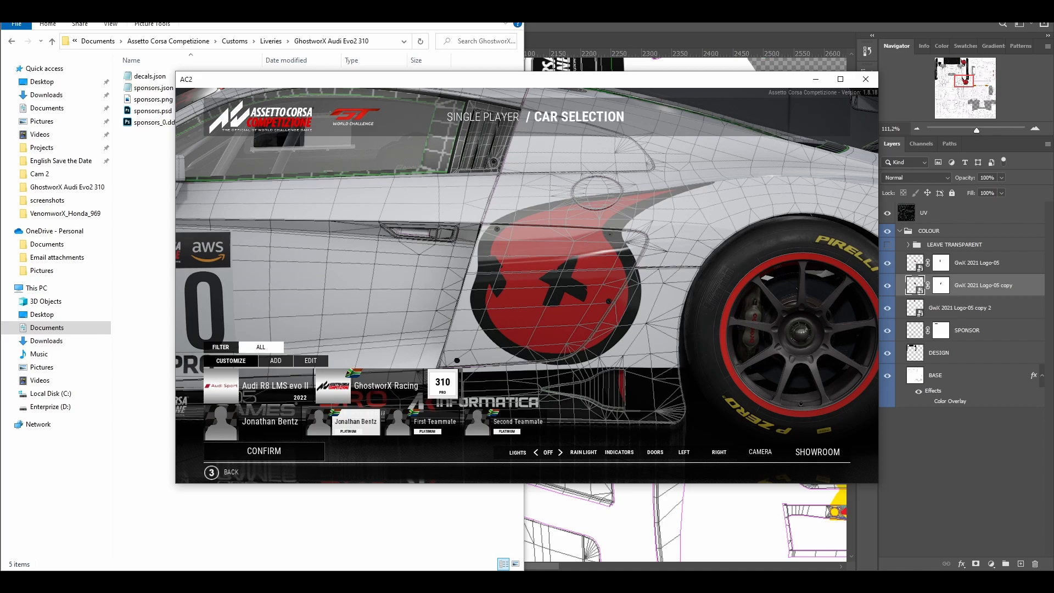
# - Return to Photoshop and nudge GwX 2021 Logo-05, the tail piece, slightly right and down
pyautogui.hotkey('alt', 'Tab')
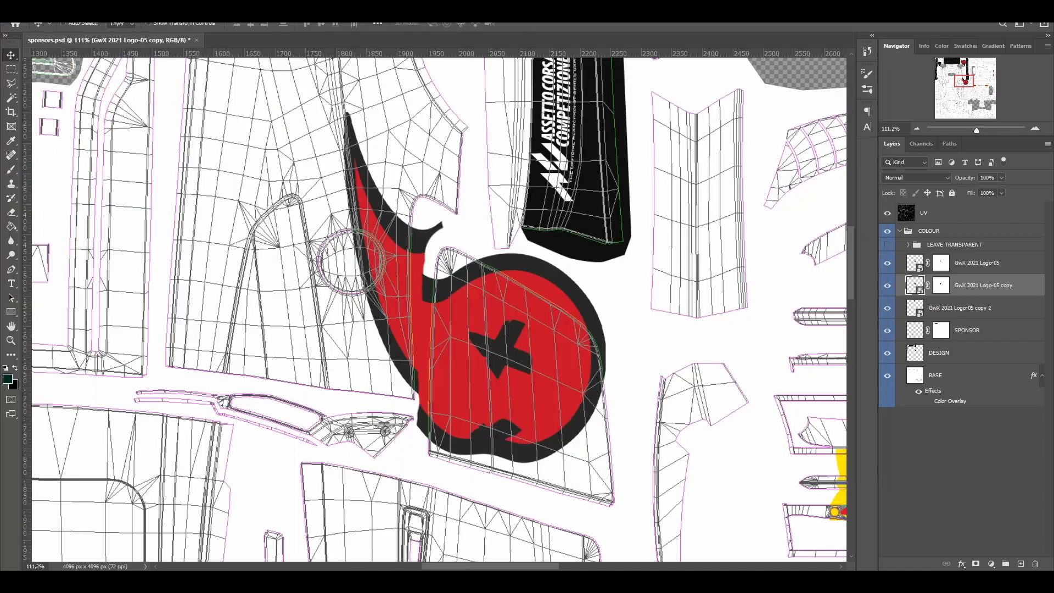
pyautogui.click(971, 270)
pyautogui.click(972, 285)
pyautogui.press('Right')
pyautogui.press('Right')
pyautogui.press('Down')
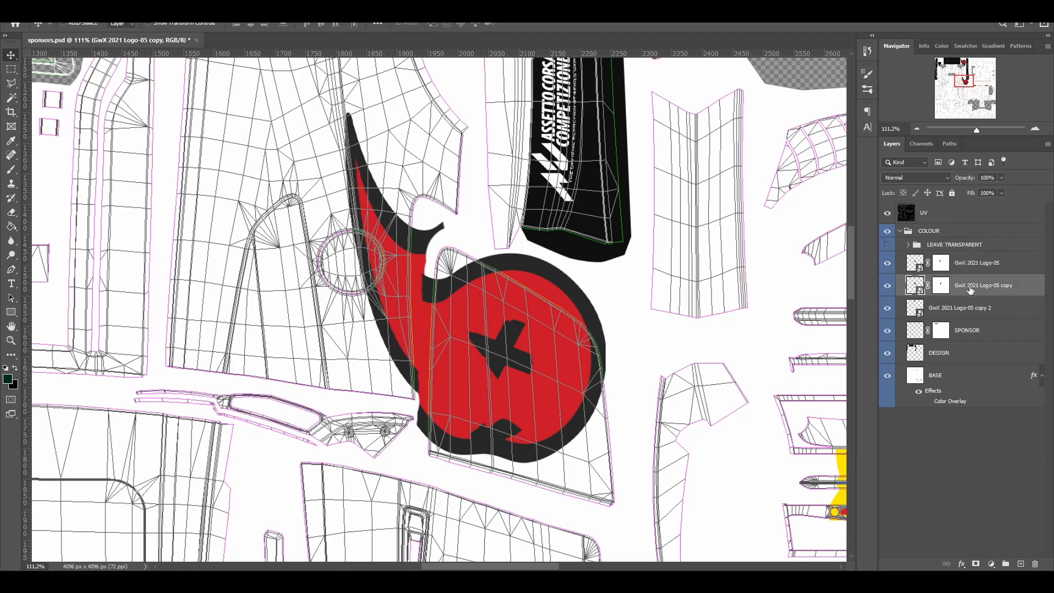
# - Add a layer mask to GwX 2021 Logo-05 copy 2 and brush out everything except the crescent on the panel beside the sill
pyautogui.moveTo(973, 83); pyautogui.dragTo(968, 63)
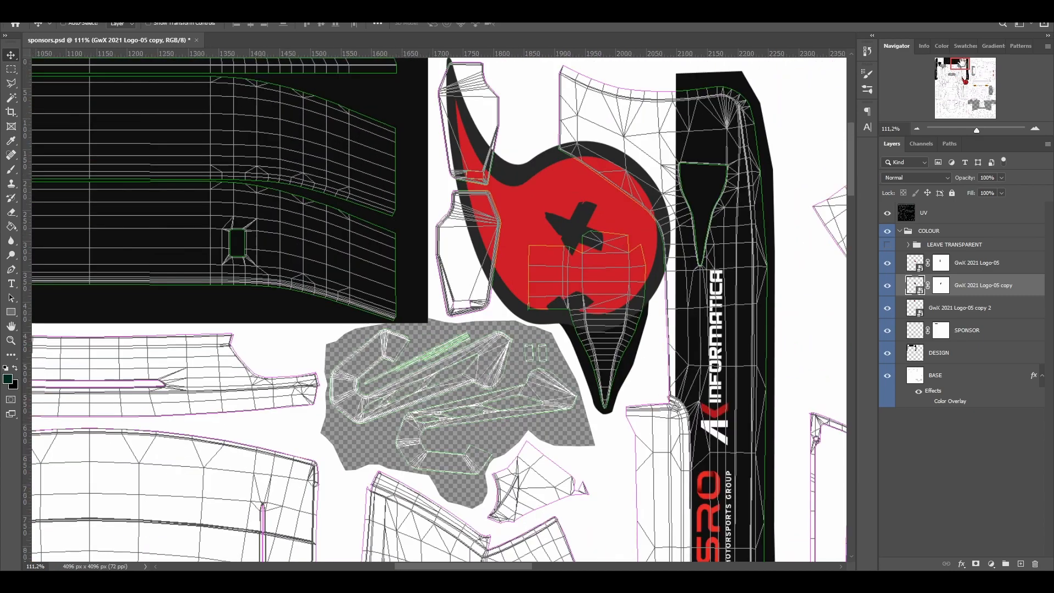
pyautogui.click(964, 318)
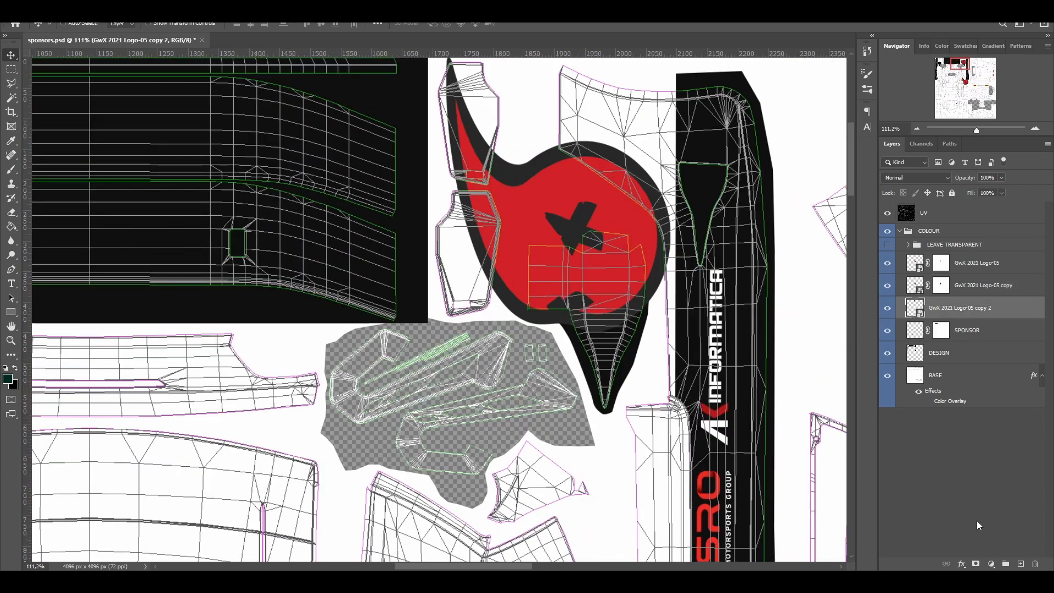
pyautogui.click(976, 564)
pyautogui.click(11, 169)
pyautogui.moveTo(513, 112)
pyautogui.mouseDown()
pyautogui.moveTo(514, 158)
pyautogui.moveTo(539, 195)
pyautogui.moveTo(652, 281)
pyautogui.moveTo(625, 288)
pyautogui.moveTo(597, 235)
pyautogui.moveTo(534, 183)
pyautogui.moveTo(445, 72)
pyautogui.moveTo(474, 186)
pyautogui.moveTo(556, 317)
pyautogui.moveTo(509, 278)
pyautogui.moveTo(471, 149)
pyautogui.moveTo(539, 296)
pyautogui.moveTo(526, 225)
pyautogui.moveTo(572, 314)
pyautogui.moveTo(575, 254)
pyautogui.mouseUp()
pyautogui.hotkey('ctrl', 'z')
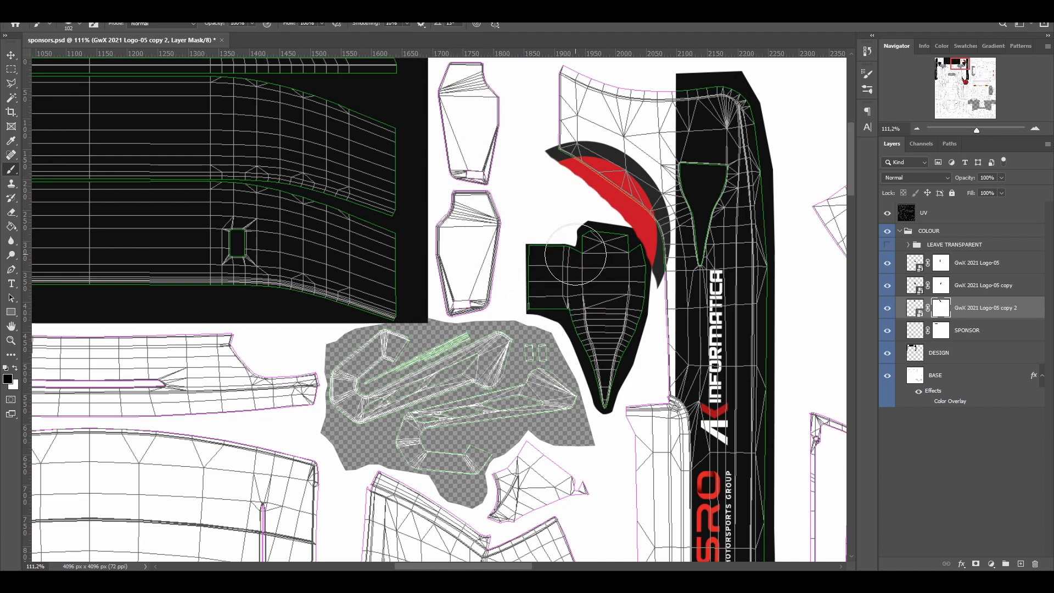
# - Select GwX 2021 Logo-05, GwX 2021 Logo-05 copy and GwX 2021 Logo-05 copy 2 and label the layers red
pyautogui.scroll(-6, 579, 152)
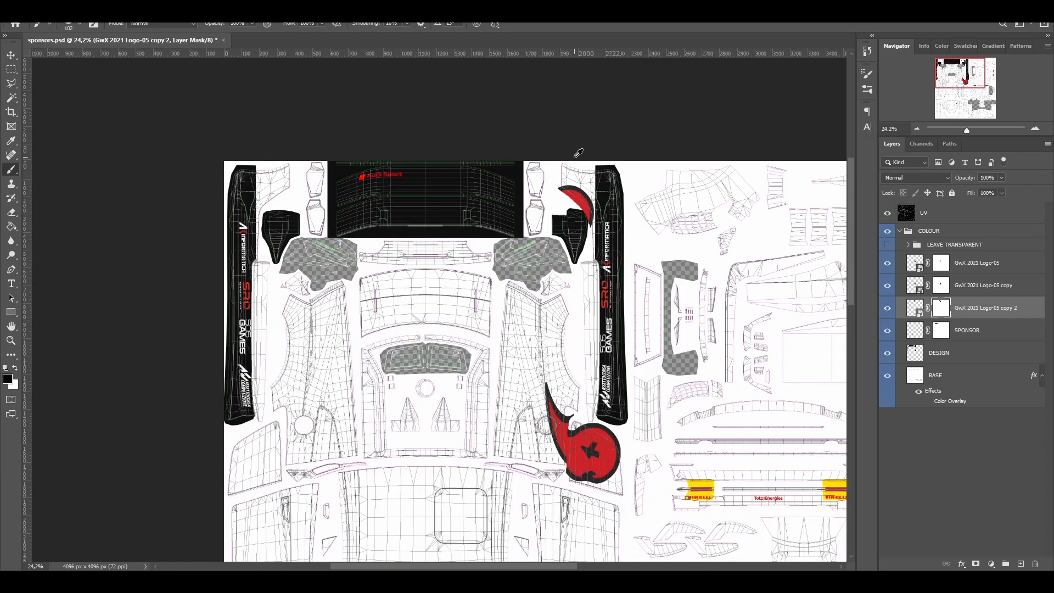
pyautogui.scroll(-4, 579, 152)
pyautogui.scroll(5, 542, 186)
pyautogui.click(977, 263)
pyautogui.keyDown('shift'); pyautogui.click(973, 311); pyautogui.keyUp('shift')
pyautogui.rightClick(973, 313)
pyautogui.click(878, 474)
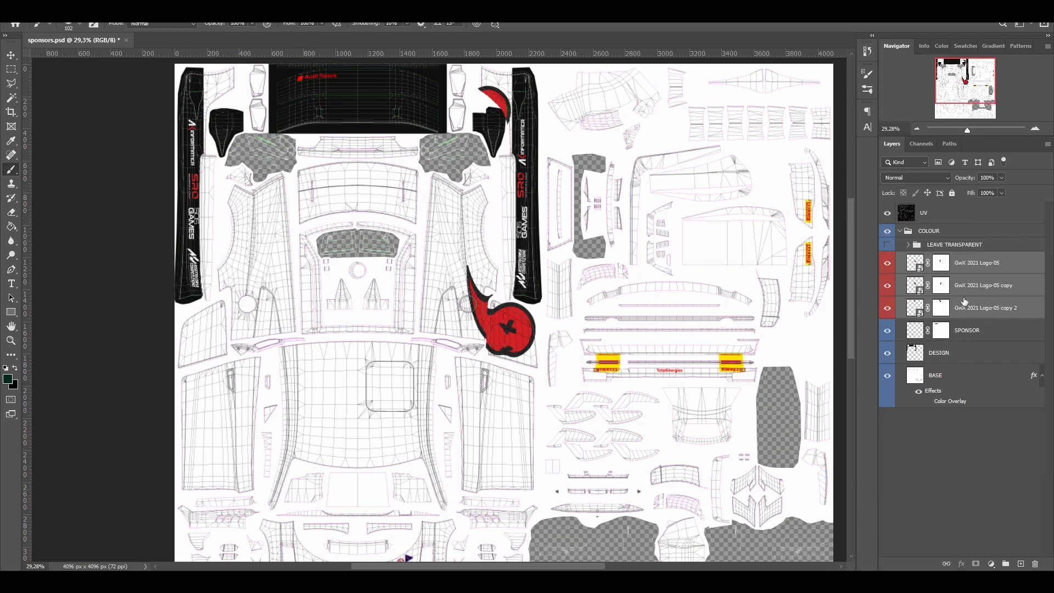
# - Duplicate the three selected GwX 2021 Logo-05 layers within sponsors.psd and label the duplicates yellow
pyautogui.rightClick(964, 299)
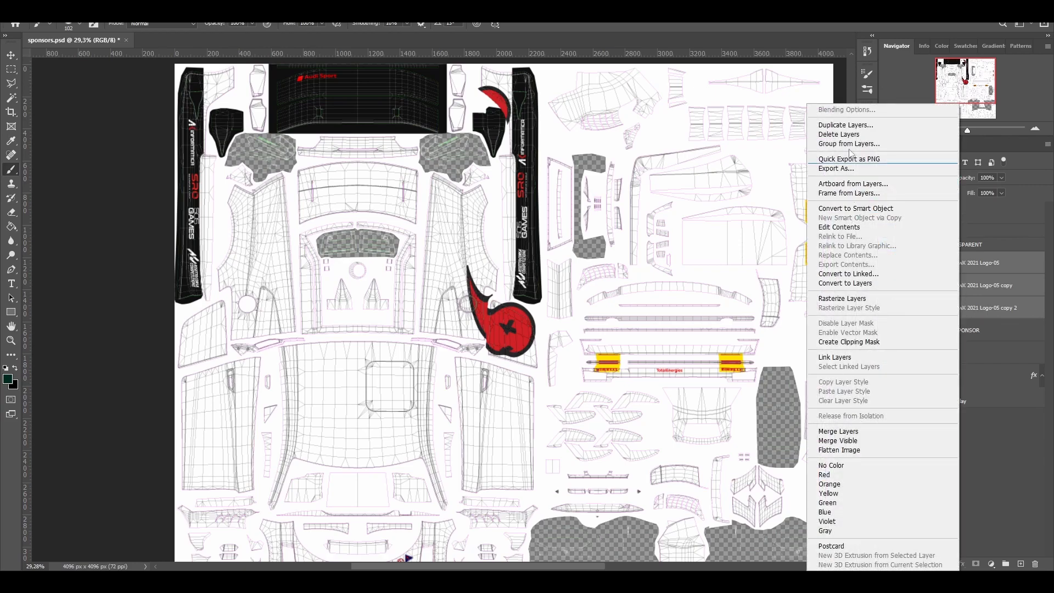
pyautogui.click(845, 125)
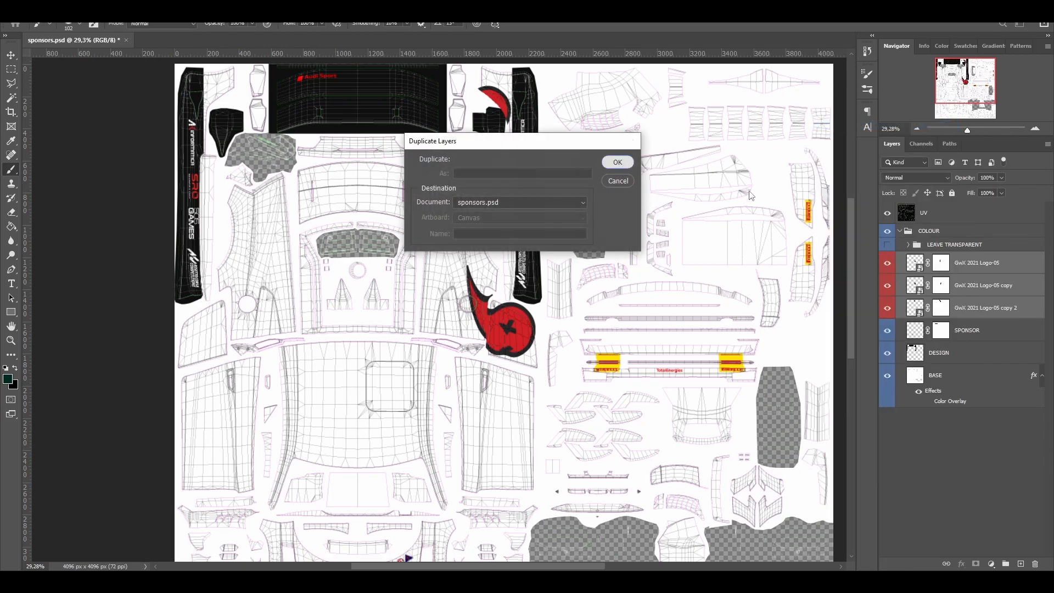
pyautogui.click(617, 161)
pyautogui.rightClick(969, 301)
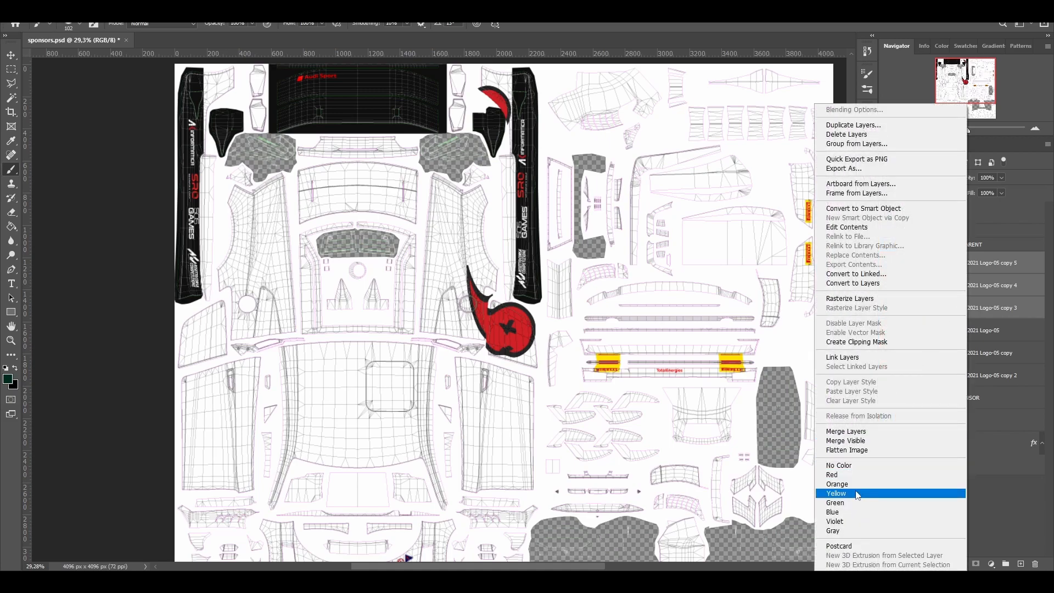
pyautogui.click(857, 493)
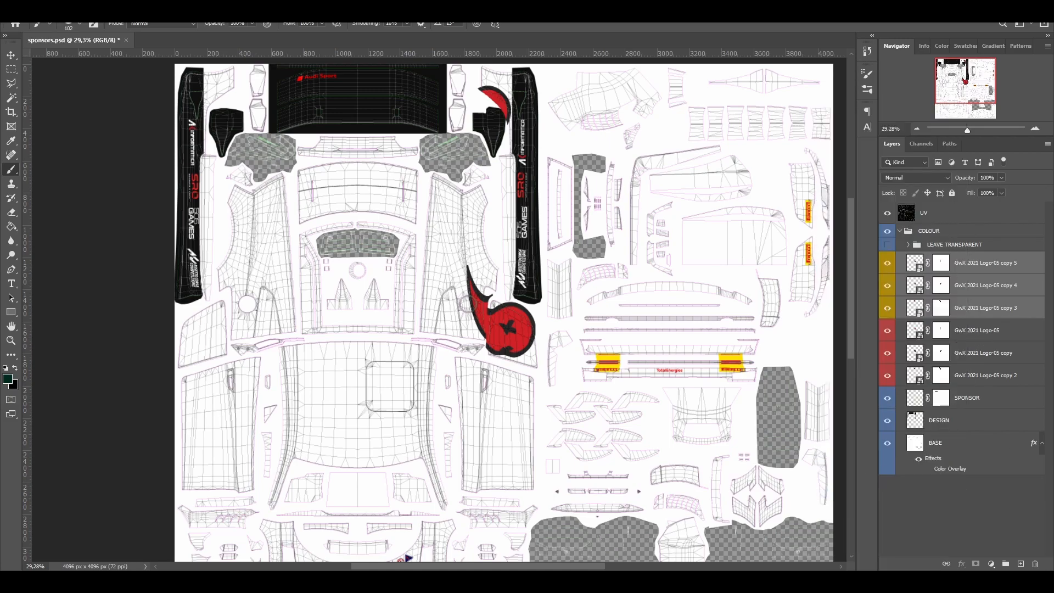
# - Flip the three yellow-labelled logo copies horizontally and move them together onto the matching panels on the opposite side of the template
pyautogui.click(10, 55)
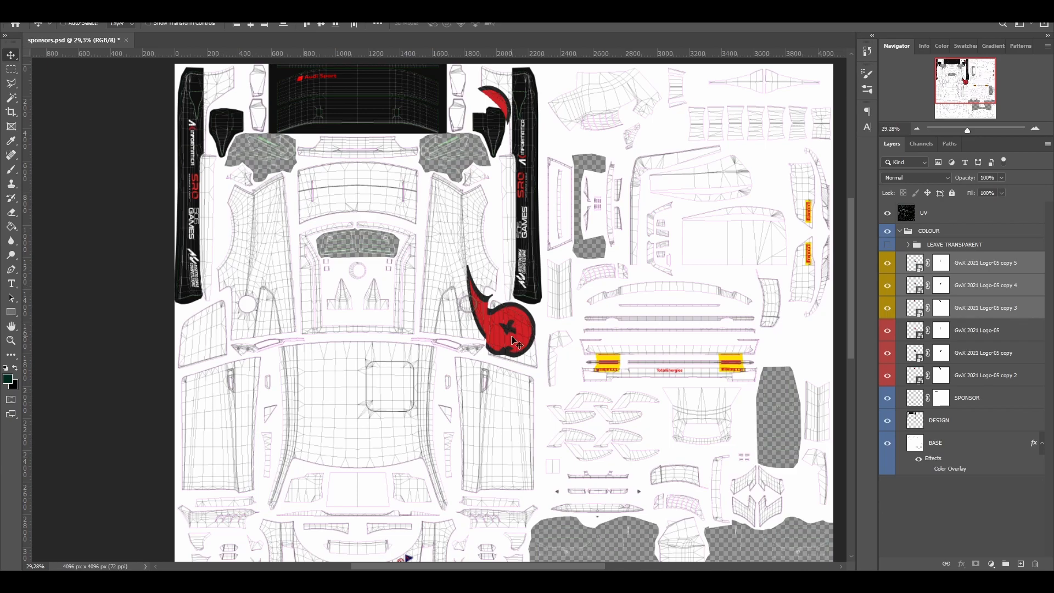
pyautogui.hotkey('ctrl', 't')
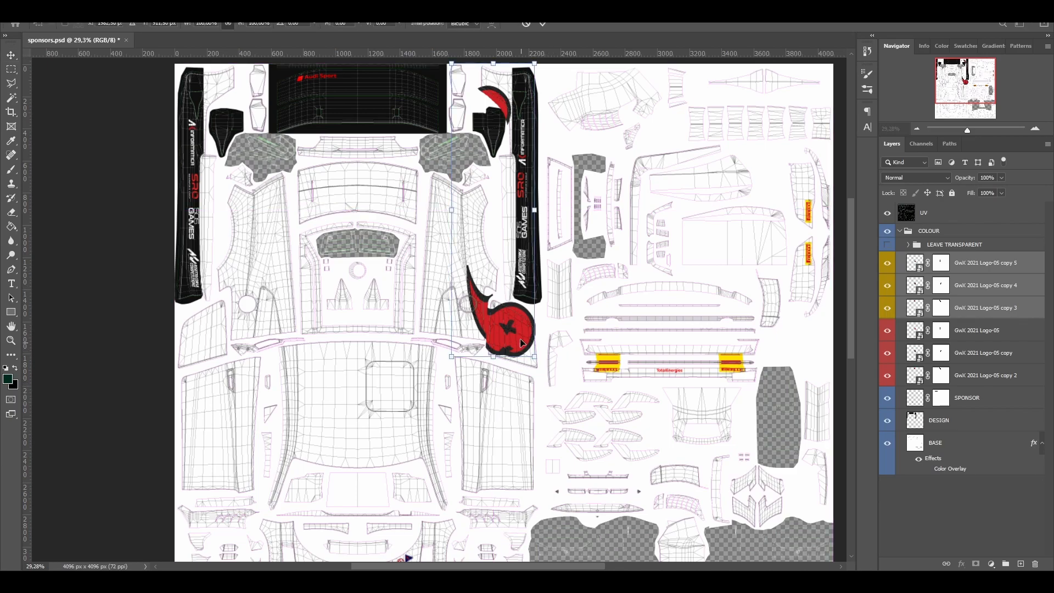
pyautogui.rightClick(501, 327)
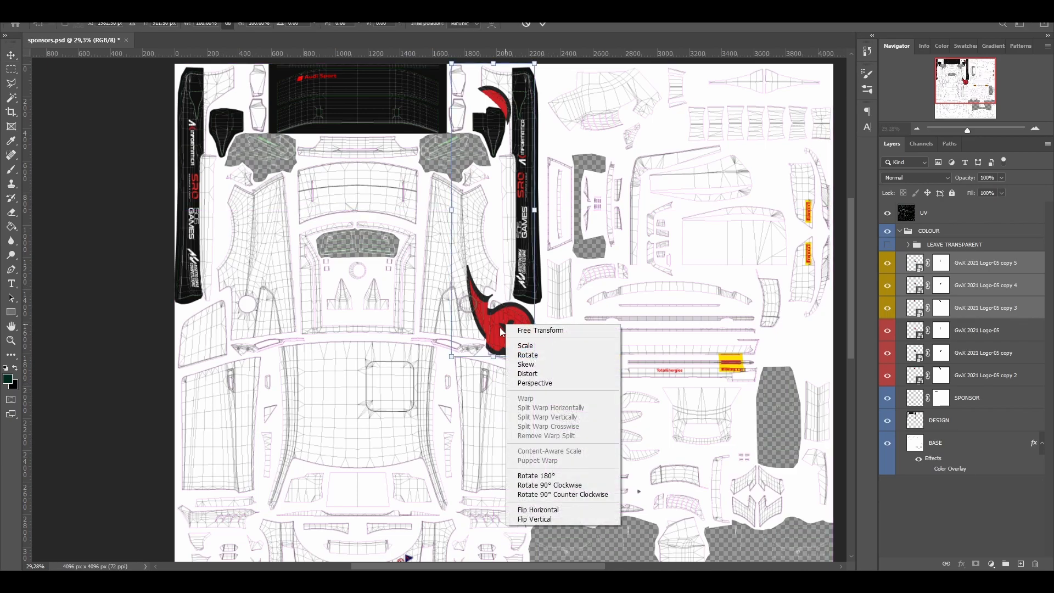
pyautogui.click(549, 512)
pyautogui.moveTo(495, 324); pyautogui.dragTo(220, 327)
# - Compare the mirrored logo's tail tip and wireframe position with the original side, fine-tune its horizontal placement and apply the transform
pyautogui.scroll(3, 505, 321)
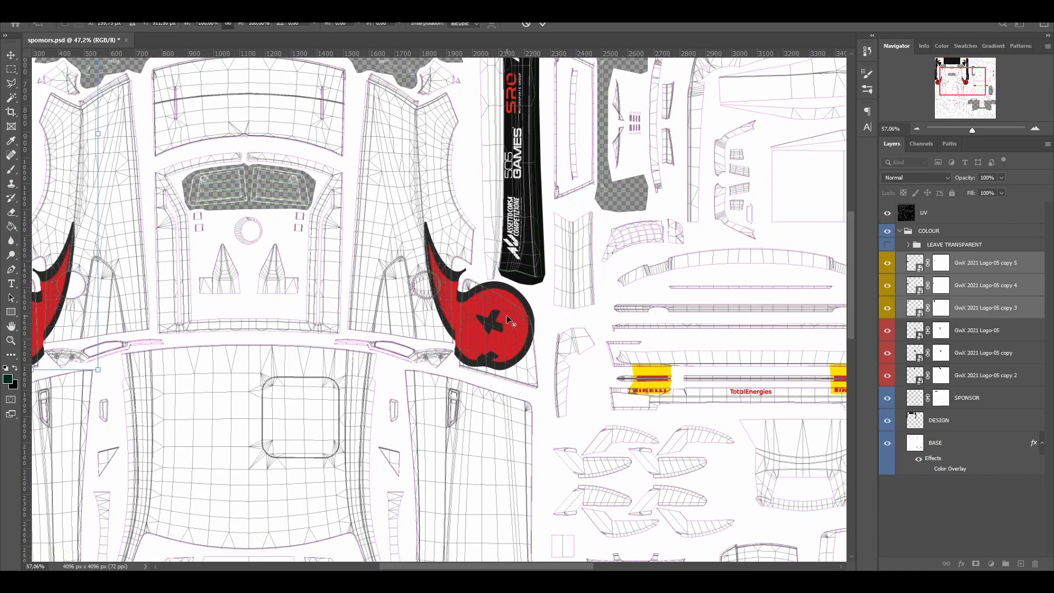
pyautogui.scroll(5, 506, 315)
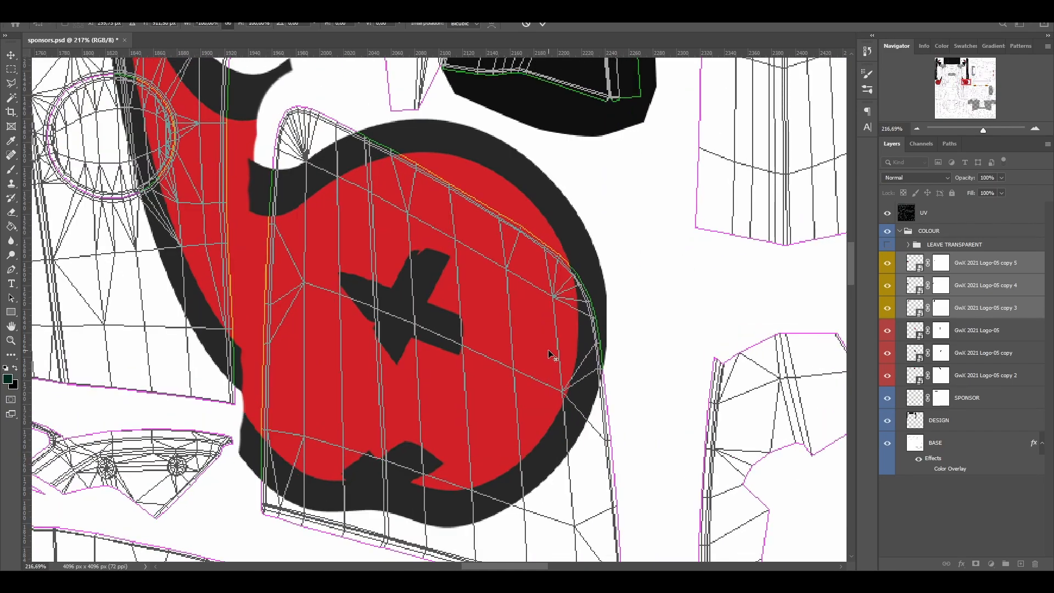
pyautogui.scroll(-3, 436, 494)
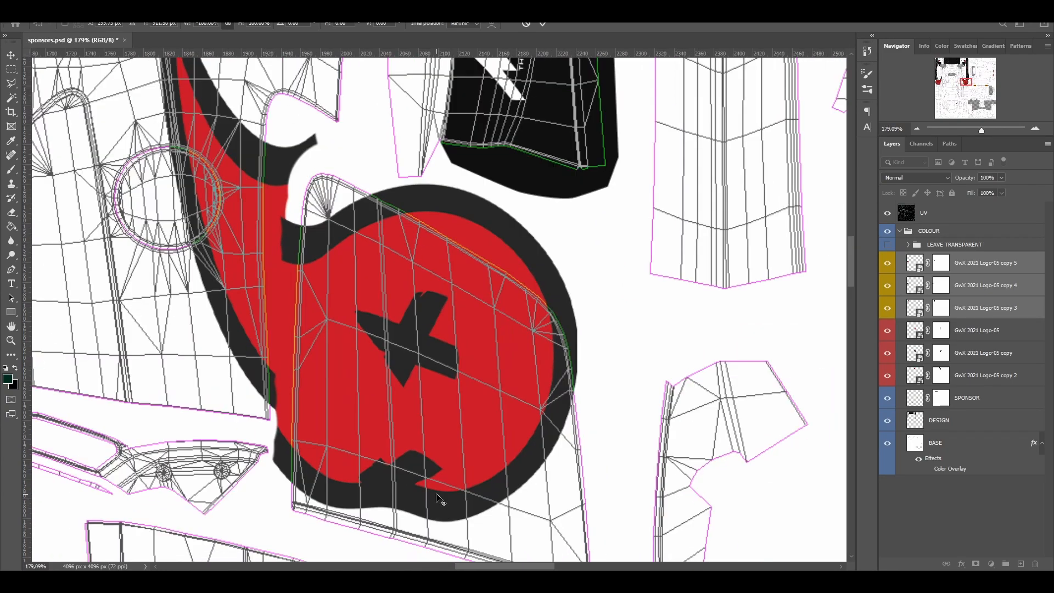
pyautogui.scroll(2, 180, 219)
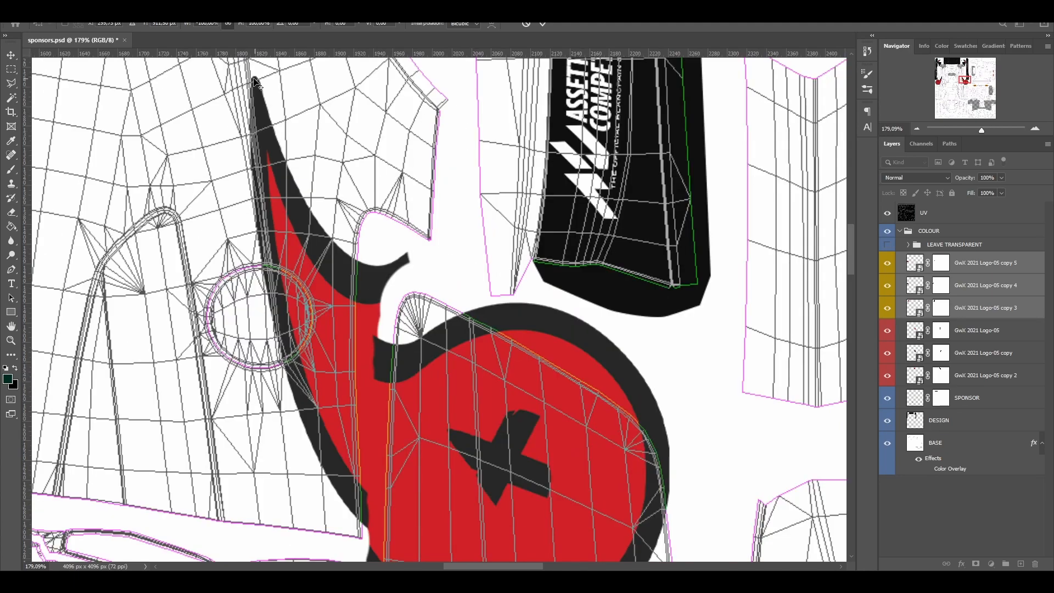
pyautogui.moveTo(273, 106); pyautogui.dragTo(514, 293)
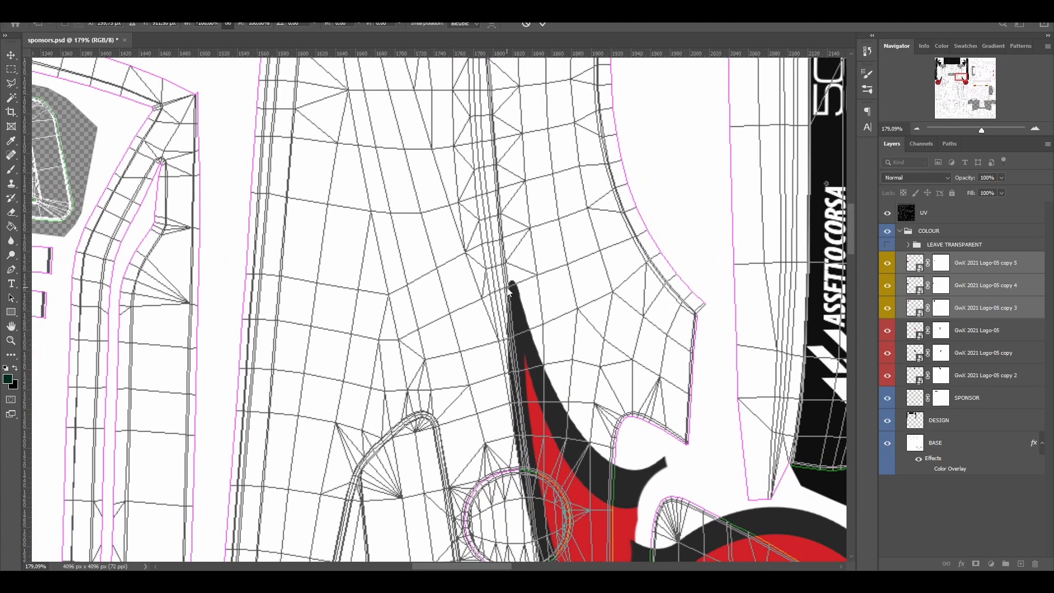
pyautogui.scroll(-3, 640, 324)
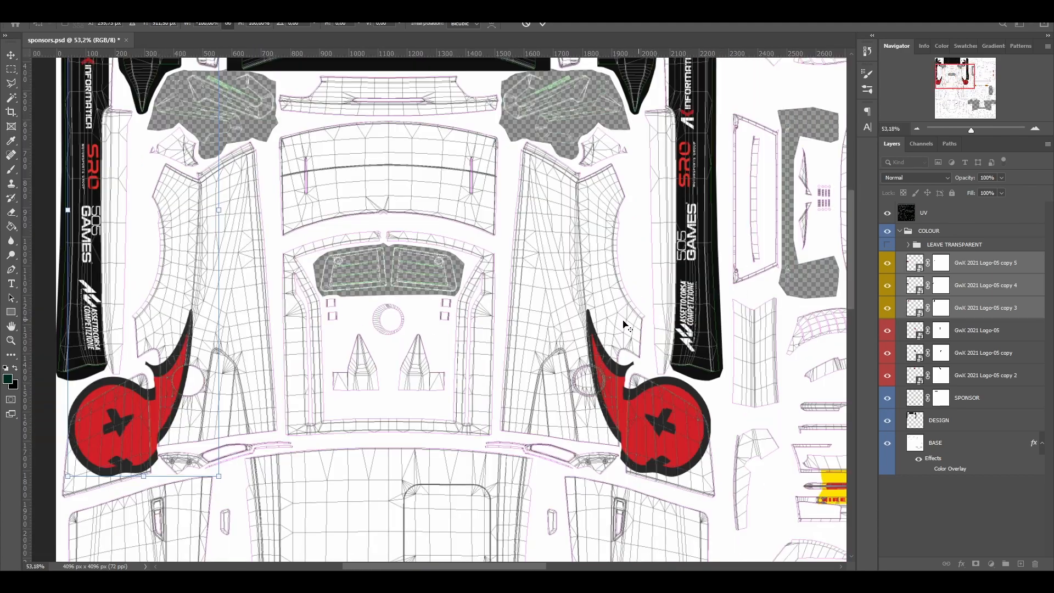
pyautogui.scroll(3, 189, 308)
pyautogui.scroll(3, 201, 335)
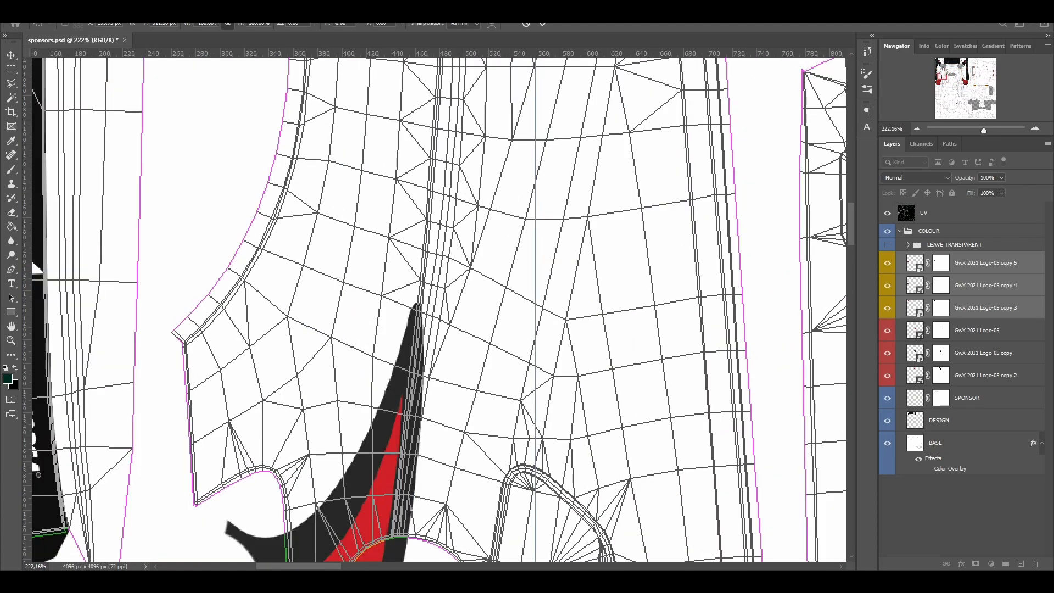
pyautogui.press('Right')
pyautogui.press('Left')
pyautogui.scroll(-5, 358, 203)
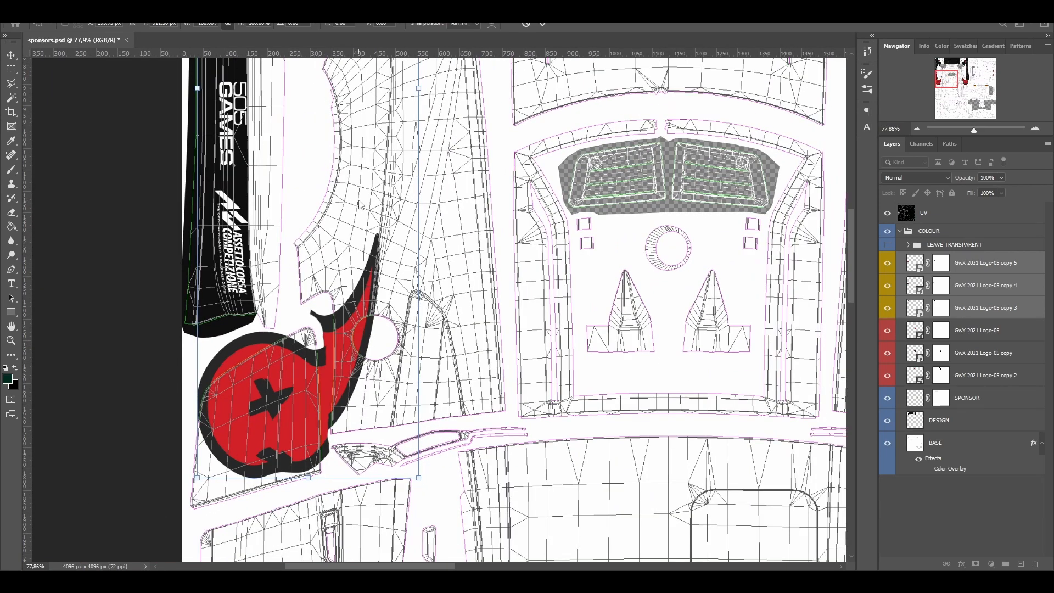
pyautogui.hotkey('alt', 'space')
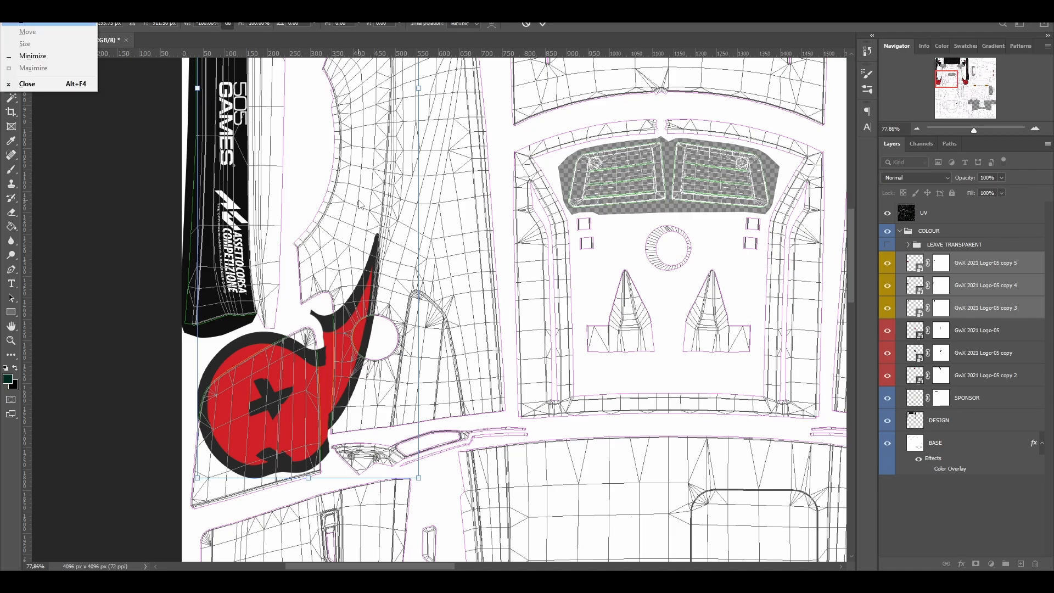
pyautogui.press('r')
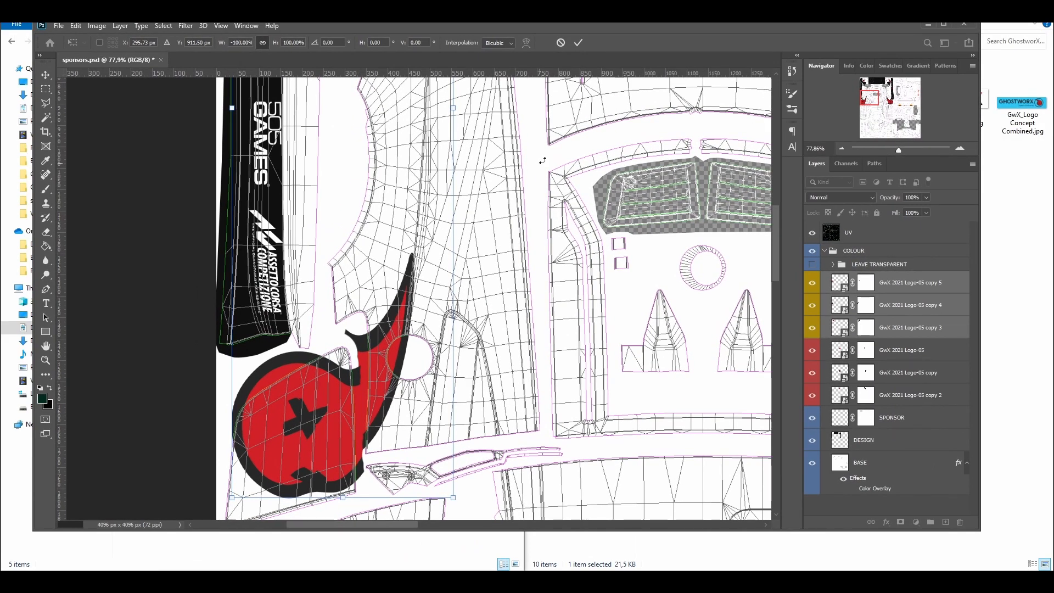
pyautogui.doubleClick(602, 29)
pyautogui.click(543, 25)
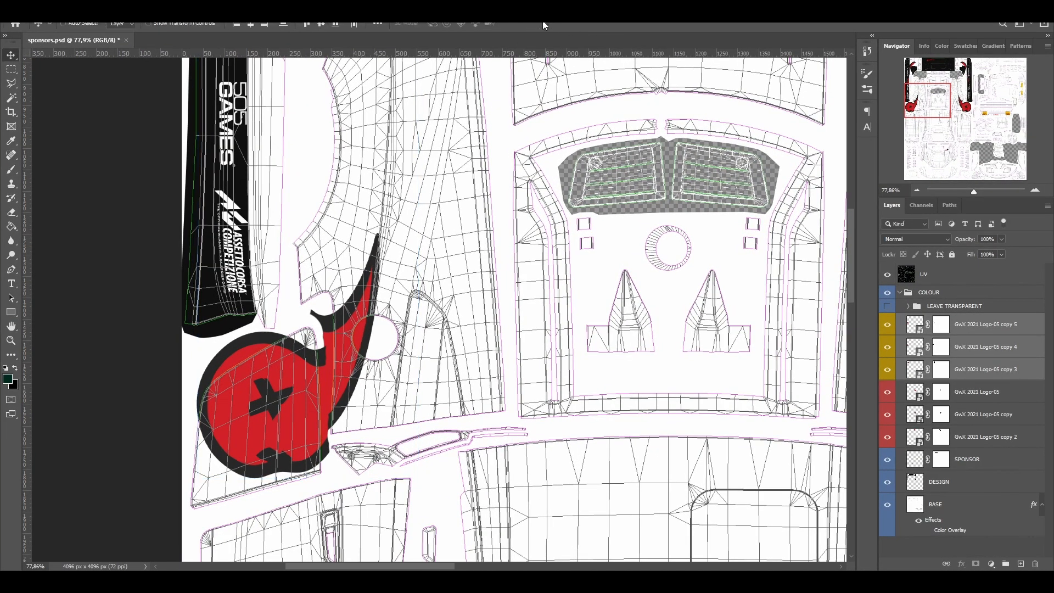
# - Export the livery with the mirrored logo as sponsors.png, replacing the existing file
pyautogui.hotkey('ctrl', 'shift', 's')
pyautogui.press('Return')
pyautogui.press('Return')
# - Delete sponsors_0.dds from the livery folder and check the mirrored logo on the car's other side in the game
pyautogui.click(201, 570)
pyautogui.click(154, 122)
pyautogui.press('Delete')
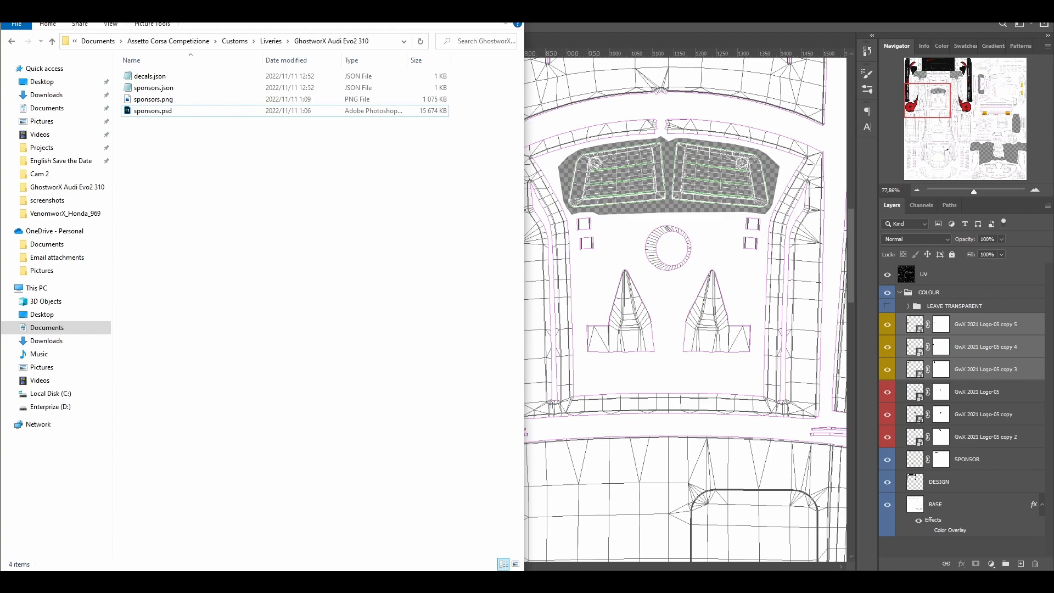
pyautogui.hotkey('alt', 'Tab')
pyautogui.click(450, 394)
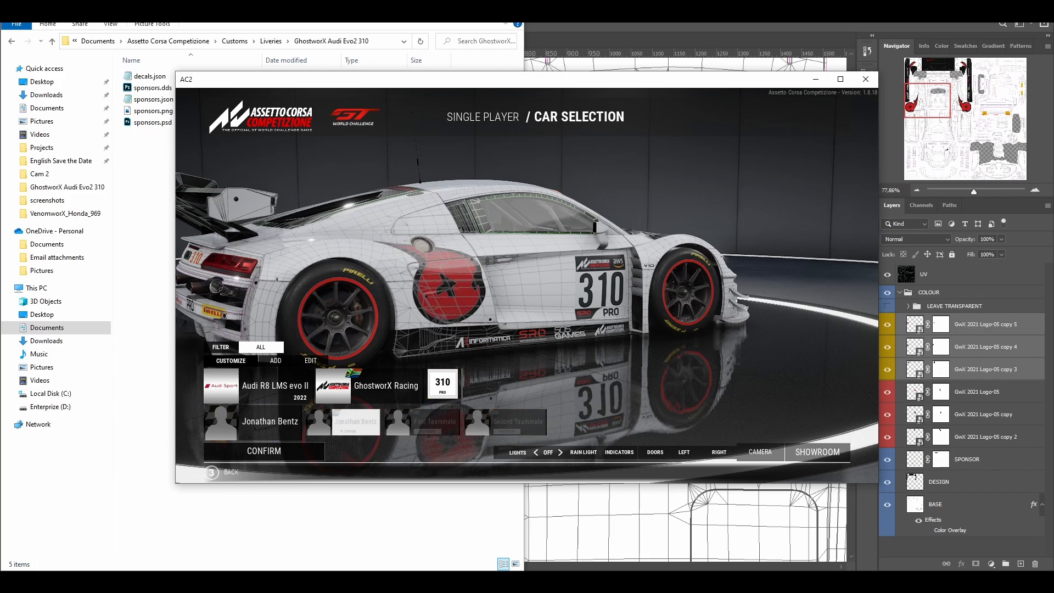
pyautogui.click(903, 185)
pyautogui.moveTo(600, 281); pyautogui.dragTo(492, 287)
# - Return to Photoshop and place GwX 2021 Logo-White.png from the GhostworX Logo 2021 folder over the black window area of the template
pyautogui.scroll(5, 525, 264)
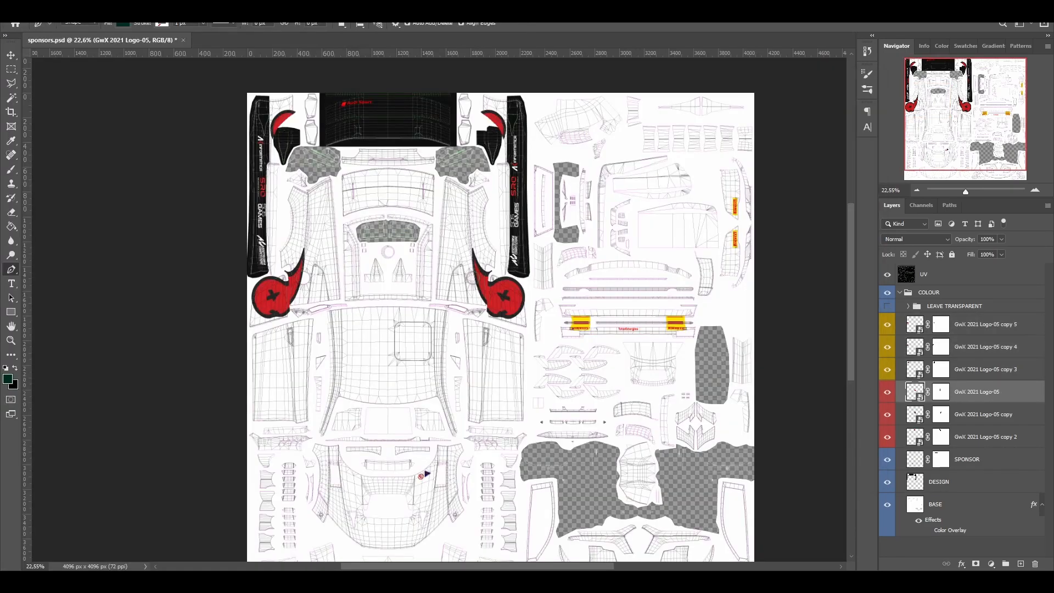
pyautogui.hotkey('alt', 'Tab')
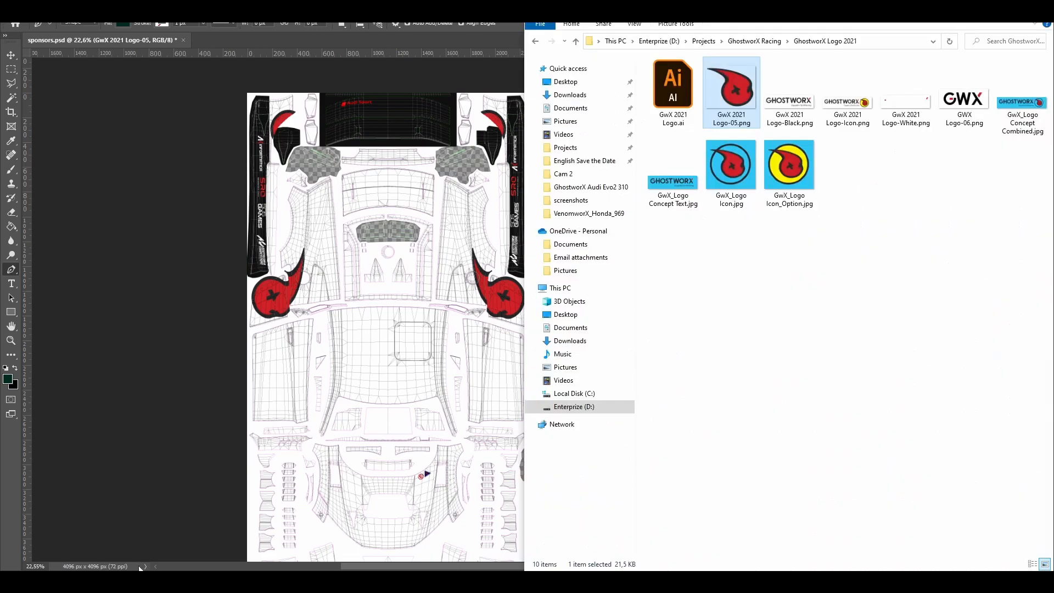
pyautogui.moveTo(905, 105); pyautogui.dragTo(480, 225)
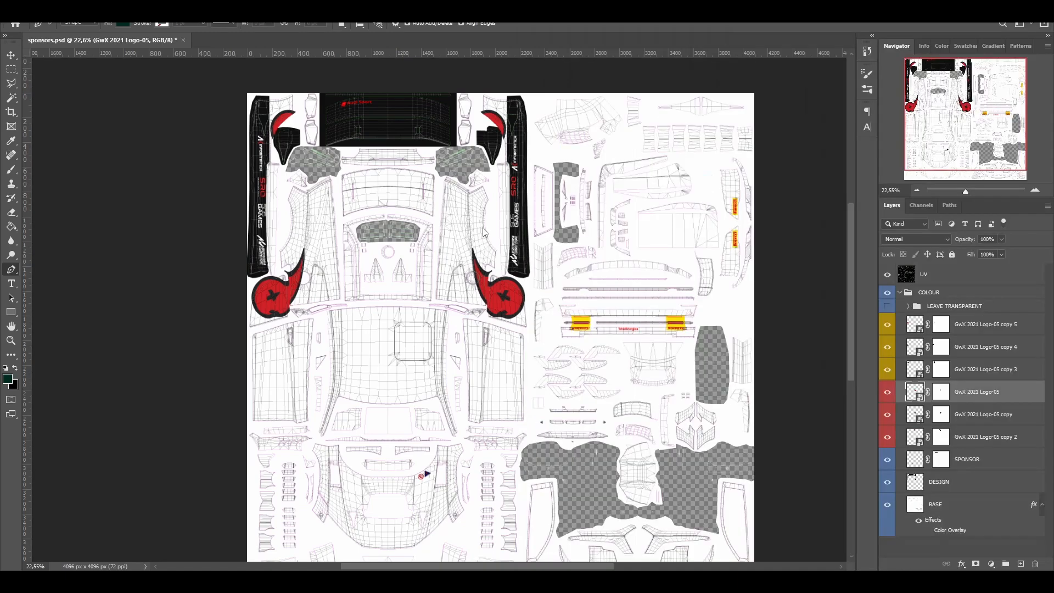
pyautogui.moveTo(661, 283); pyautogui.dragTo(416, 123)
pyautogui.scroll(5, 416, 123)
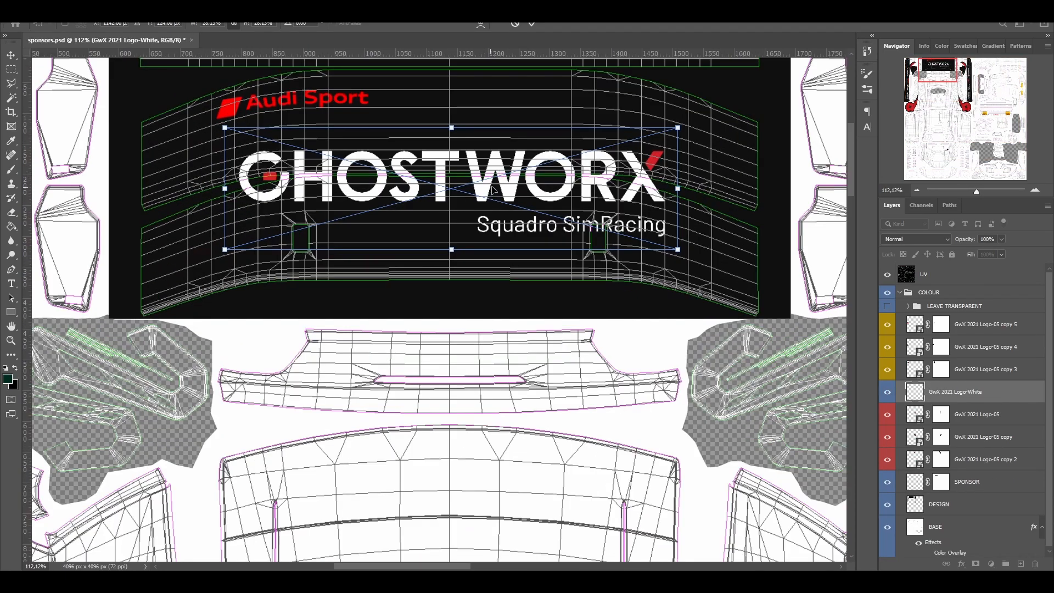
# - Centre the white GHOSTWORX logo on the lower black window band and scale it to fit between the two small green-outlined rectangles
pyautogui.moveTo(492, 189); pyautogui.dragTo(491, 239)
pyautogui.press('Right')
pyautogui.press('Right')
pyautogui.press('Right')
pyautogui.press('Right')
pyautogui.press('Right')
pyautogui.press('Right')
pyautogui.press('Right')
pyautogui.press('Left')
pyautogui.moveTo(677, 184); pyautogui.dragTo(594, 201)
pyautogui.press('p')
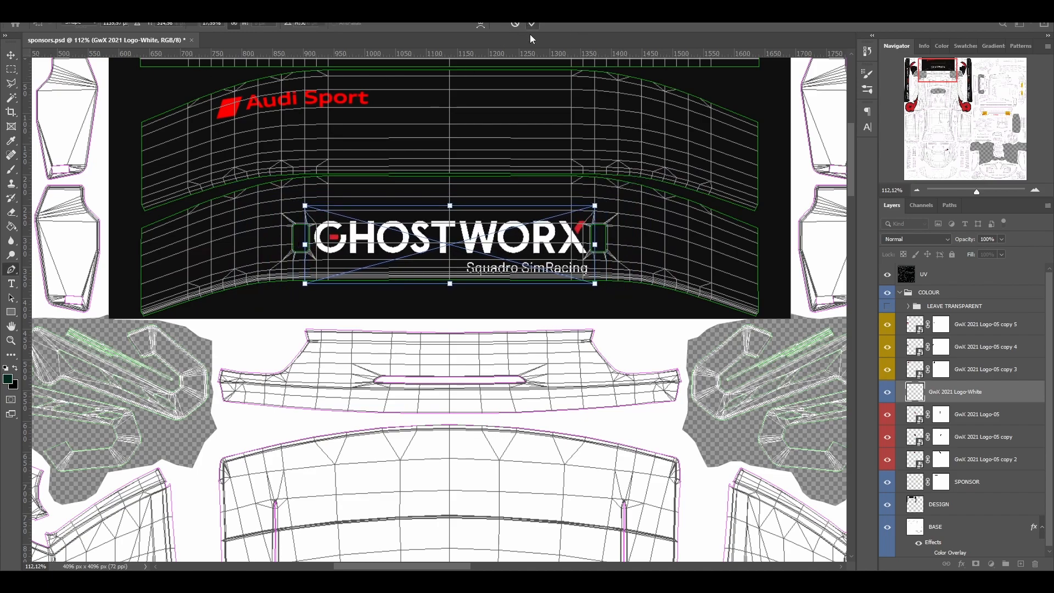
# - Nudge the white GHOSTWORX logo up so the Squadro SimRacing line sits above the dense wireframe lines along the band's lower edge
pyautogui.click(11, 55)
pyautogui.press('Up')
pyautogui.press('Up')
pyautogui.press('Up')
pyautogui.press('Up')
pyautogui.press('Up')
pyautogui.press('Up')
pyautogui.press('Up')
pyautogui.press('Up')
pyautogui.press('Up')
pyautogui.press('Up')
pyautogui.press('Up')
pyautogui.press('Up')
pyautogui.press('Up')
pyautogui.press('Up')
pyautogui.press('Up')
pyautogui.press('Up')
pyautogui.press('Up')
pyautogui.press('Up')
pyautogui.press('Up')
pyautogui.press('Up')
pyautogui.press('Up')
pyautogui.press('Up')
pyautogui.press('Up')
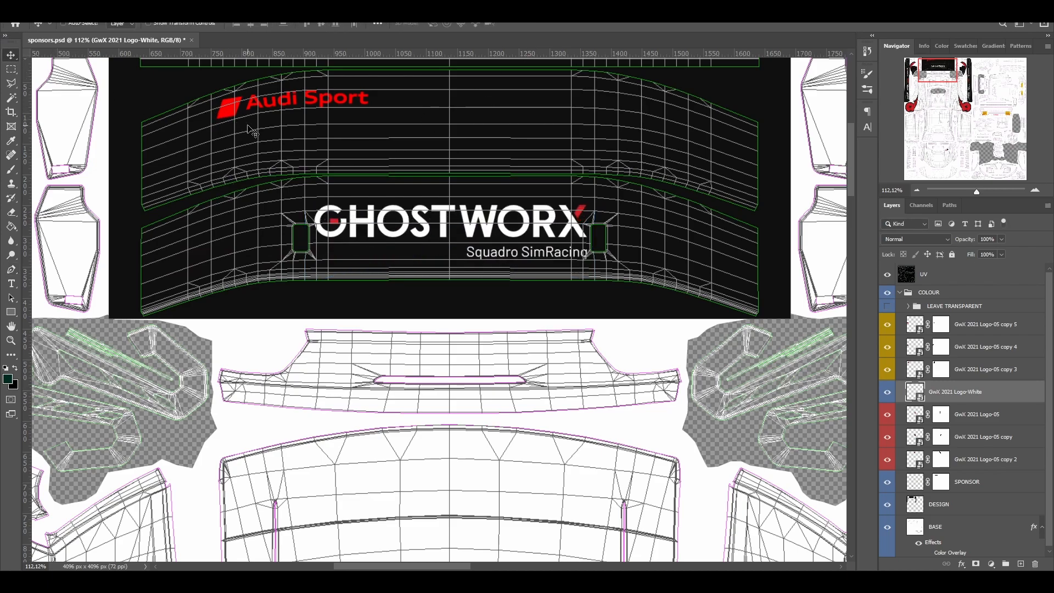
pyautogui.press('Down')
# - Export the livery with the white window logo as sponsors.png, overwriting the previous version
pyautogui.hotkey('ctrl', 'shift', "'")
pyautogui.press('Return')
pyautogui.press('Left')
pyautogui.press('Return')
# - Delete sponsors_0.dds from the livery folder and inspect the updated car from the rear and front in the game
pyautogui.hotkey('alt', 'Tab')
pyautogui.click(166, 124)
pyautogui.press('Delete')
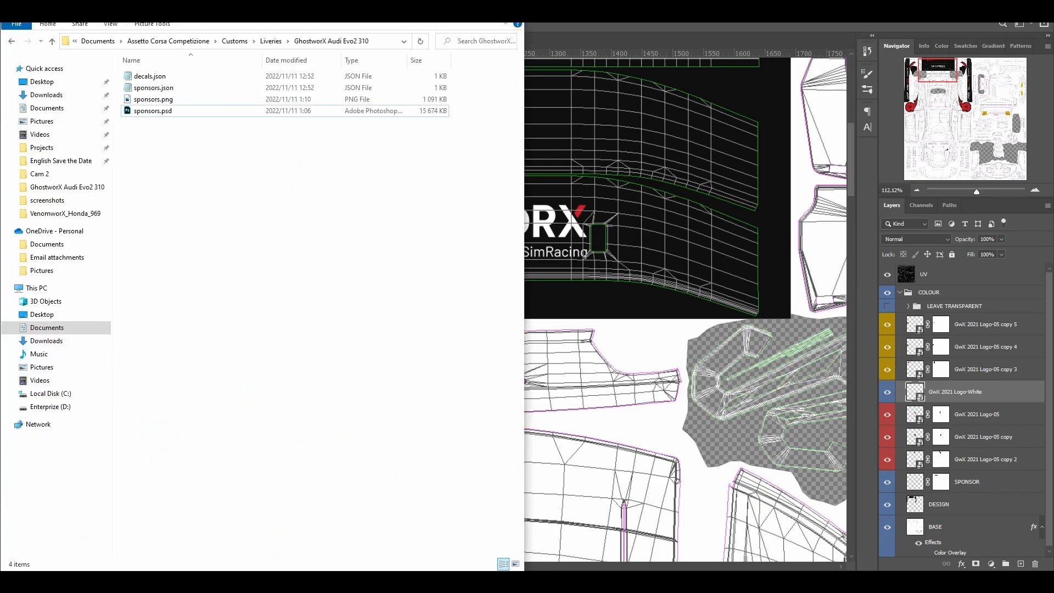
pyautogui.hotkey('alt', 'Tab')
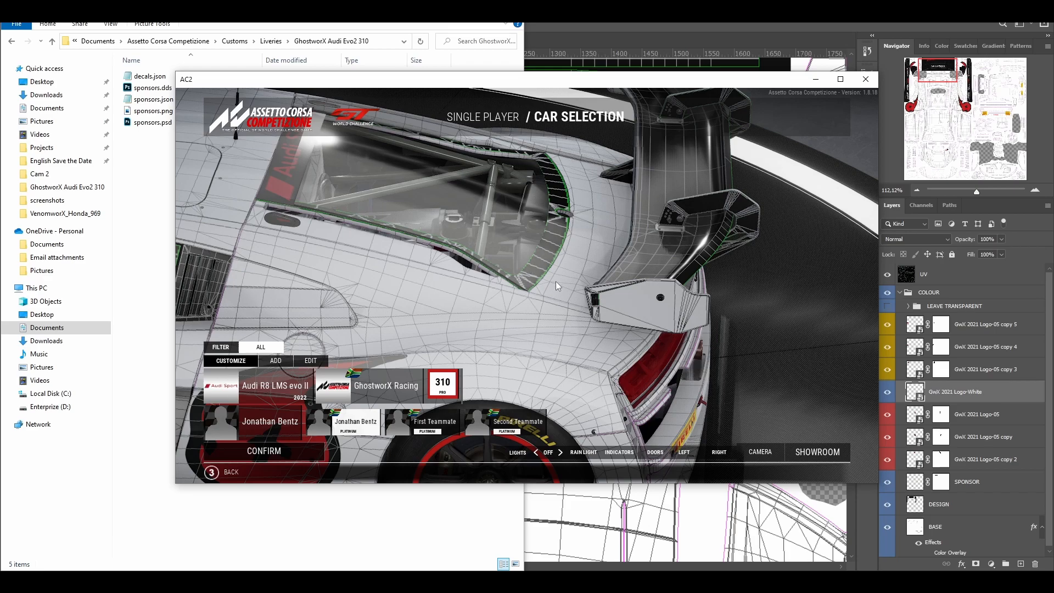
pyautogui.moveTo(553, 278); pyautogui.dragTo(531, 265)
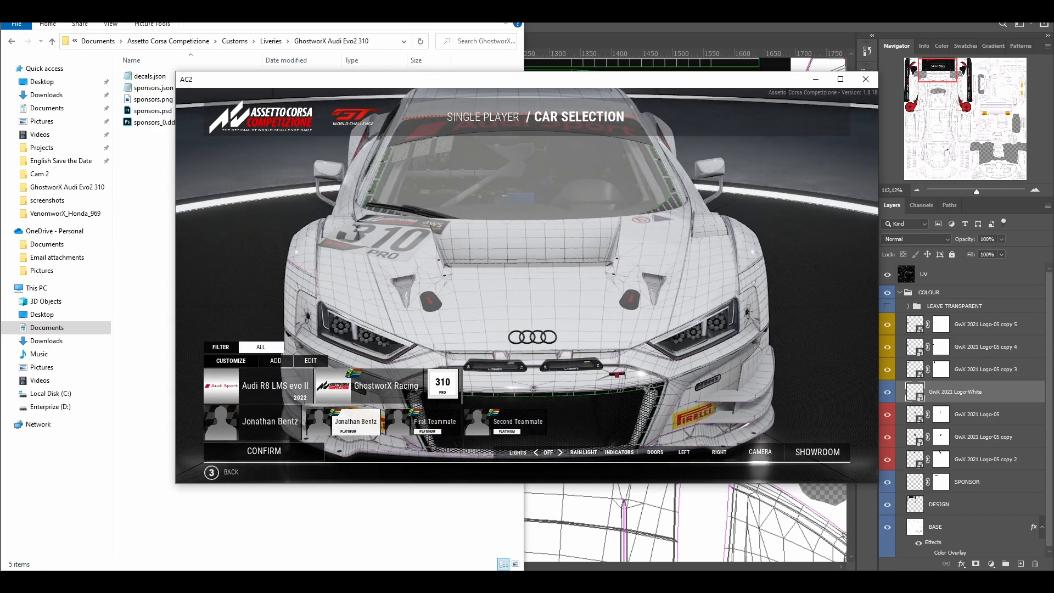
# - Place GwX 2021 Logo-Black.png from the GhostworX Logo 2021 folder onto the bonnet area of the sponsors.psd template
pyautogui.hotkey('alt', 'Tab')
pyautogui.scroll(-6, 611, 252)
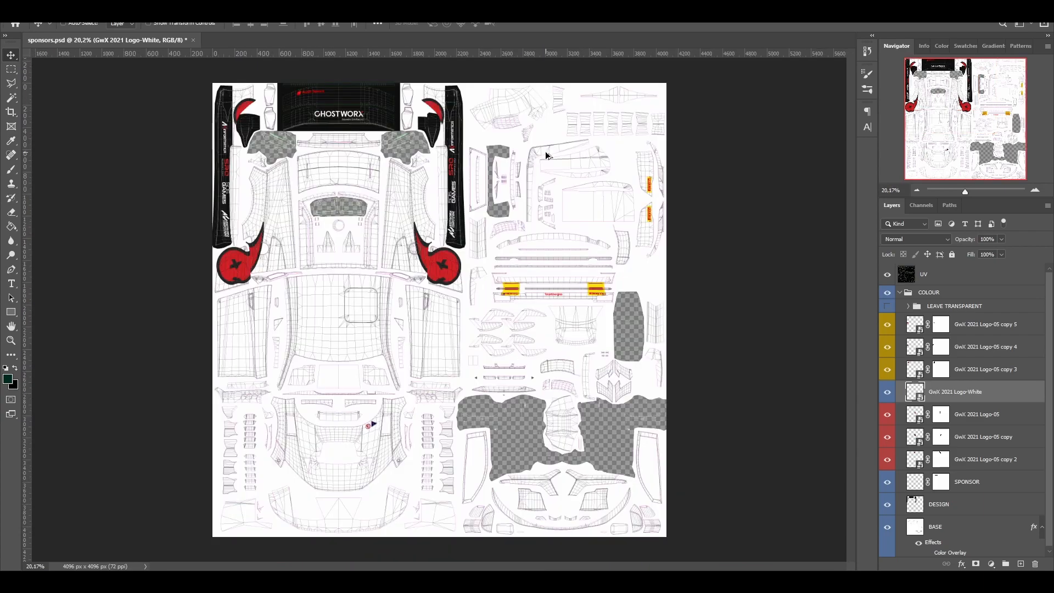
pyautogui.scroll(5, 332, 447)
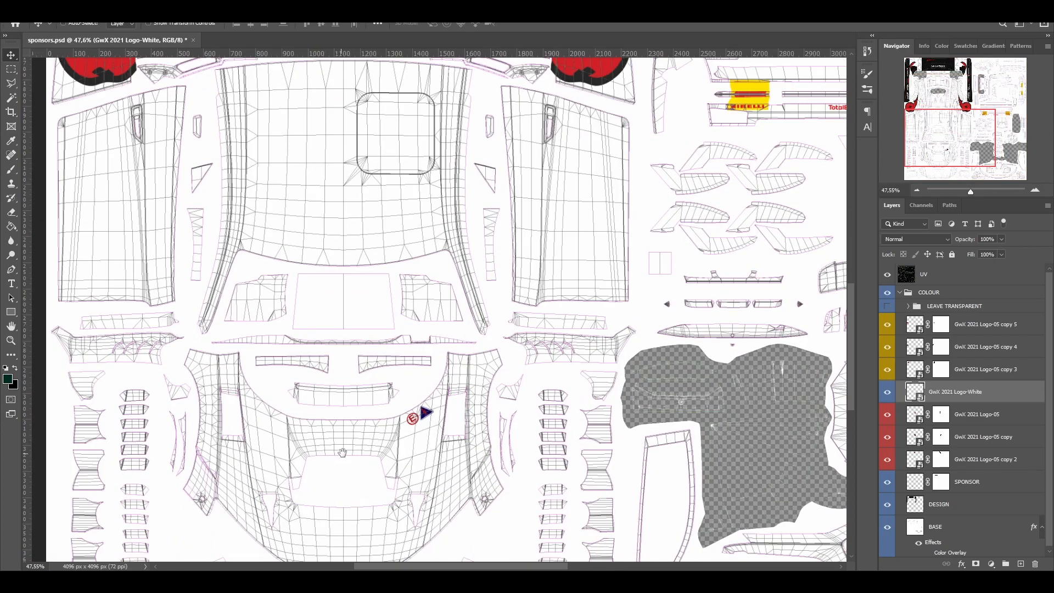
pyautogui.moveTo(340, 454); pyautogui.dragTo(430, 362)
pyautogui.scroll(4, 404, 483)
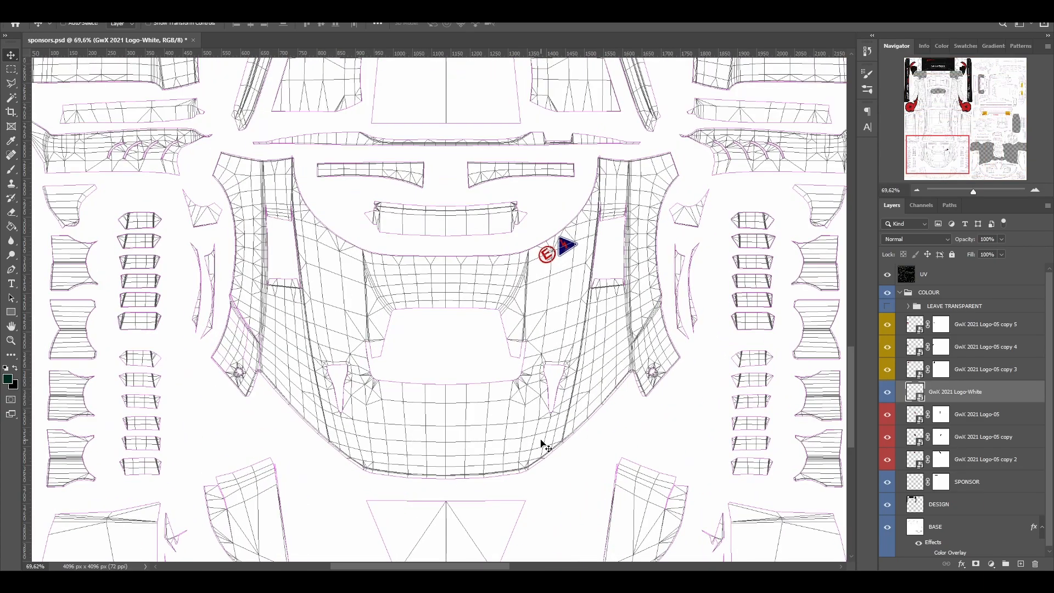
pyautogui.hotkey('alt', 'Tab')
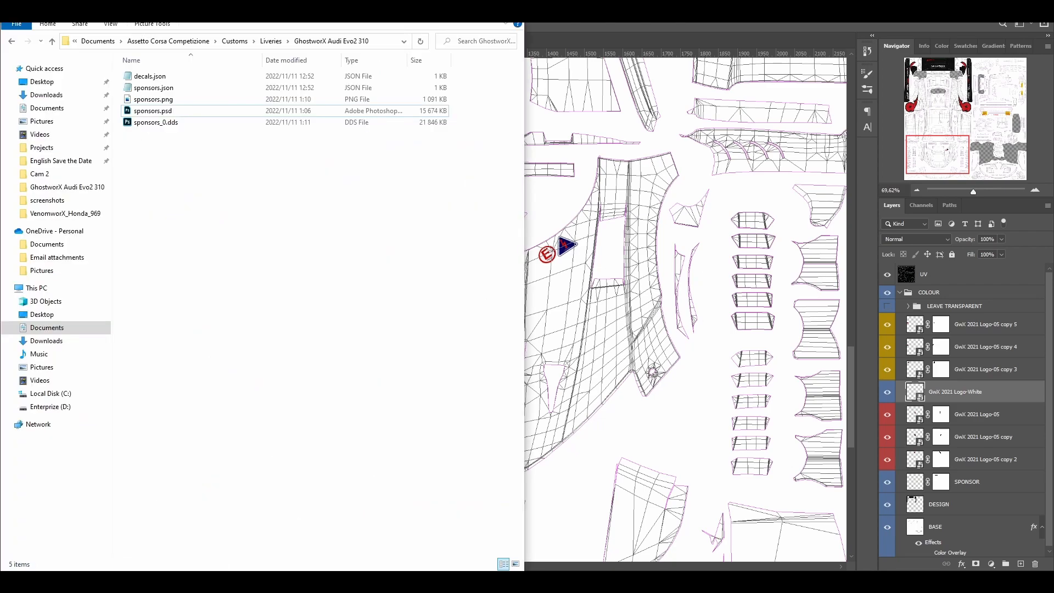
pyautogui.hotkey('alt', 'Tab')
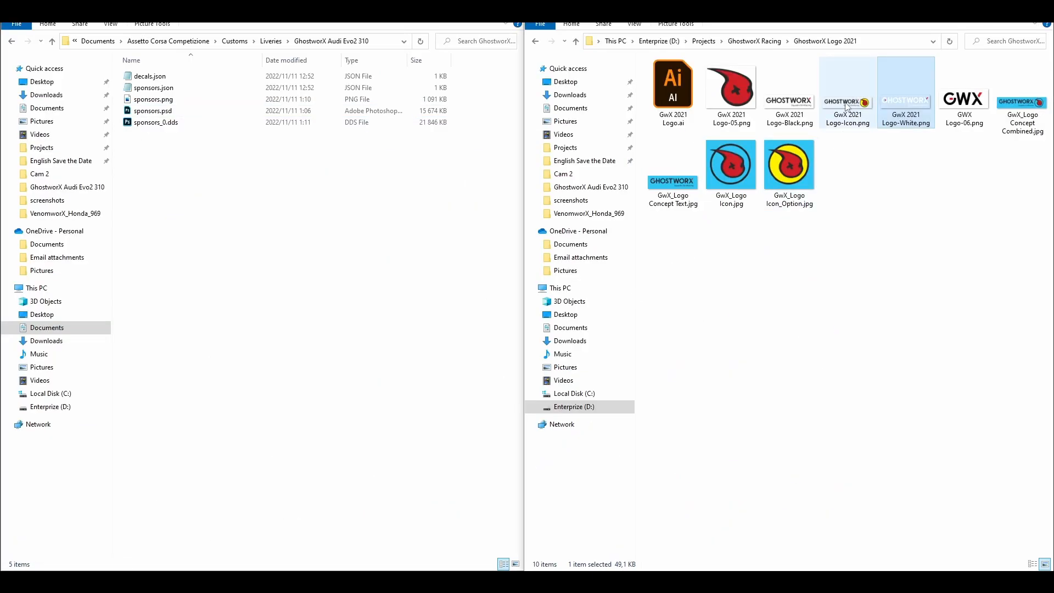
pyautogui.moveTo(780, 105); pyautogui.dragTo(438, 396)
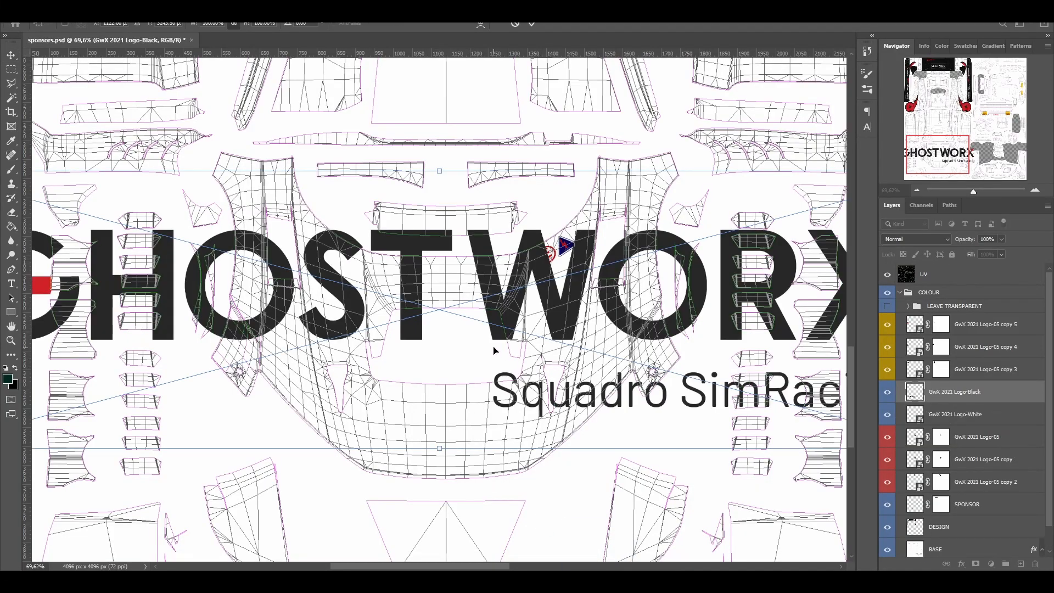
# - Scale down the black GHOSTWORX logo and centre it on the bonnet's front edge, spanning the gap between the two triangular vents
pyautogui.scroll(-5, 493, 351)
pyautogui.moveTo(155, 260); pyautogui.dragTo(418, 314)
pyautogui.moveTo(473, 395)
pyautogui.mouseDown()
pyautogui.moveTo(484, 384)
pyautogui.moveTo(466, 413)
pyautogui.moveTo(461, 405)
pyautogui.mouseUp()
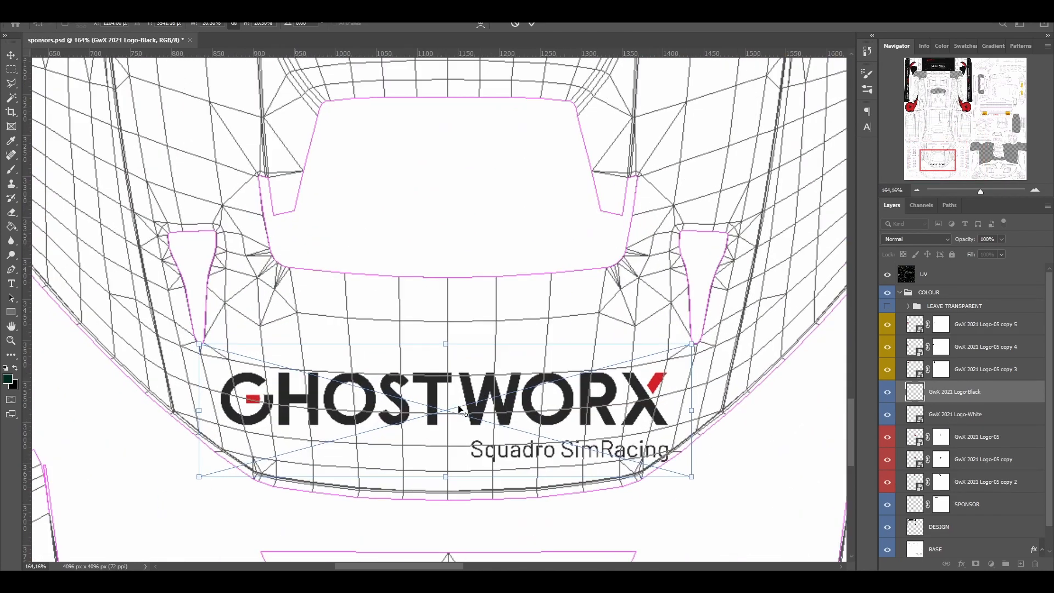
pyautogui.press('Right')
pyautogui.press('Right')
pyautogui.press('Right')
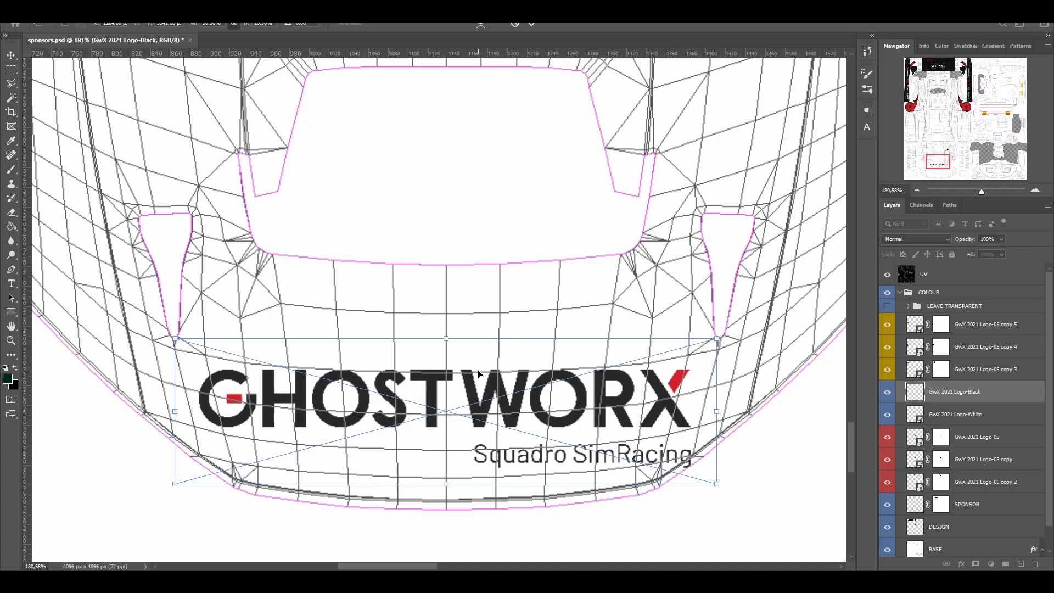
# - Shrink the black logo around the bonnet's centre line to about 320 px wide and apply the transform
pyautogui.moveTo(719, 339); pyautogui.dragTo(627, 359)
pyautogui.moveTo(561, 383); pyautogui.dragTo(534, 391)
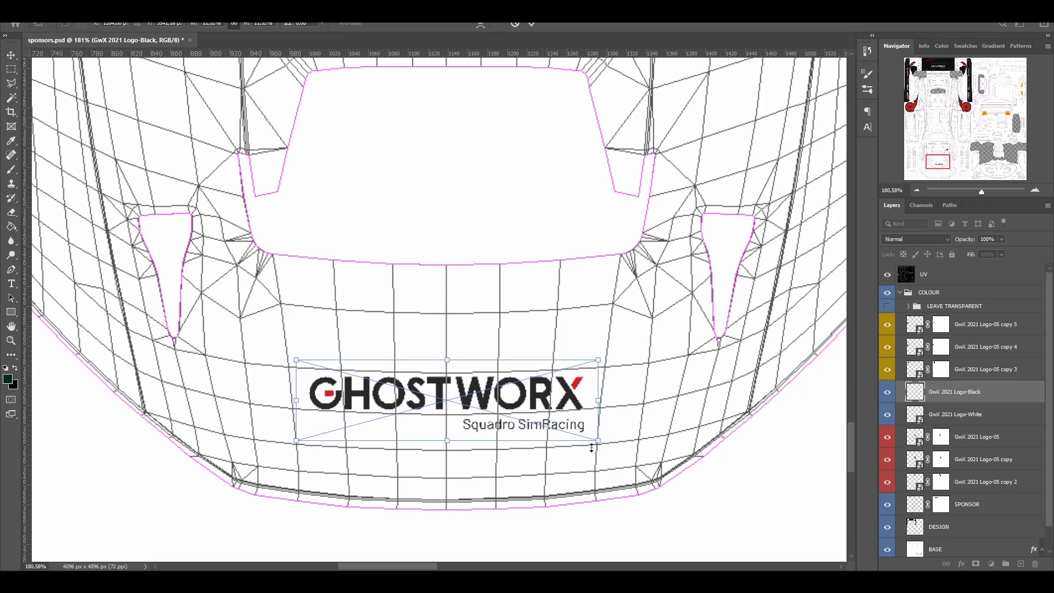
pyautogui.moveTo(598, 439); pyautogui.dragTo(608, 450)
pyautogui.moveTo(553, 424); pyautogui.dragTo(564, 423)
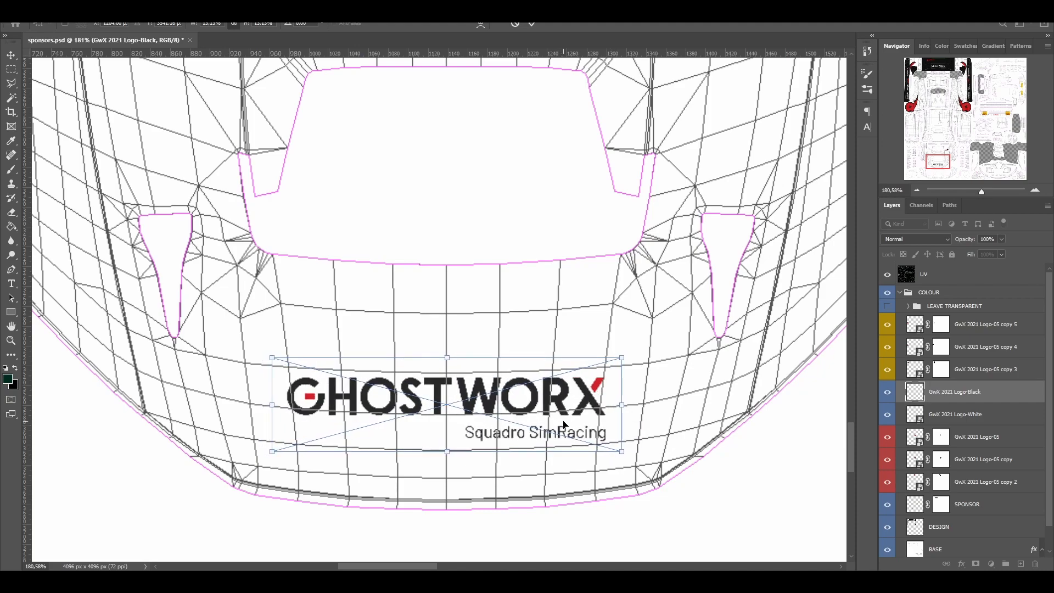
pyautogui.click(531, 26)
# - Export the livery with the black bonnet logo as sponsors.png, overwriting the previous version
pyautogui.hotkey('ctrl', 'shift', 's')
pyautogui.press('Return')
pyautogui.press('Return')
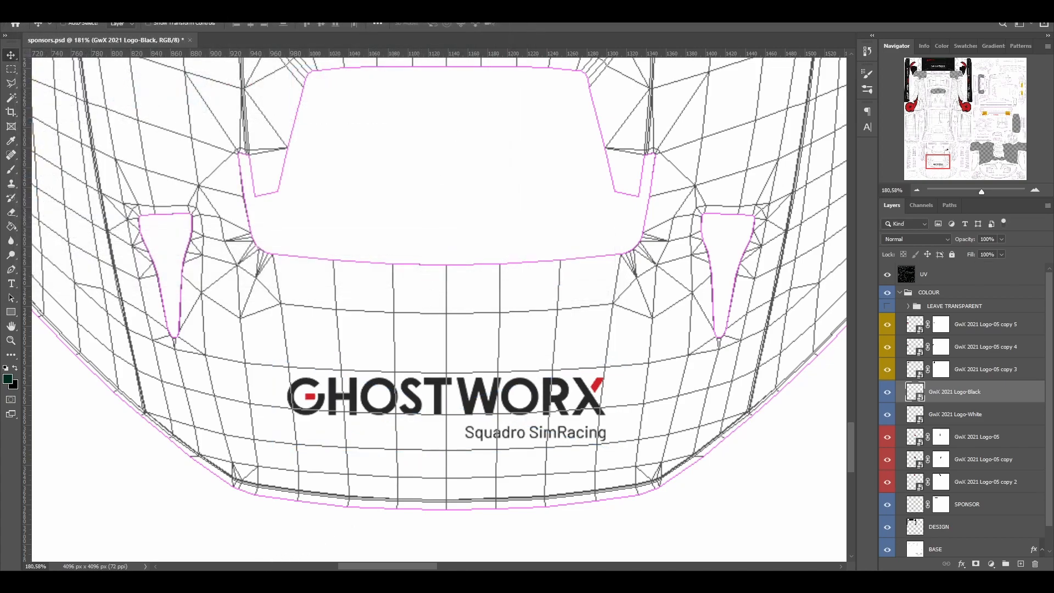
# - Delete sponsors_0.dds from the livery folder and inspect the bonnet logo on the car in the game
pyautogui.hotkey('alt', 'Tab')
pyautogui.click(164, 125)
pyautogui.press('Delete')
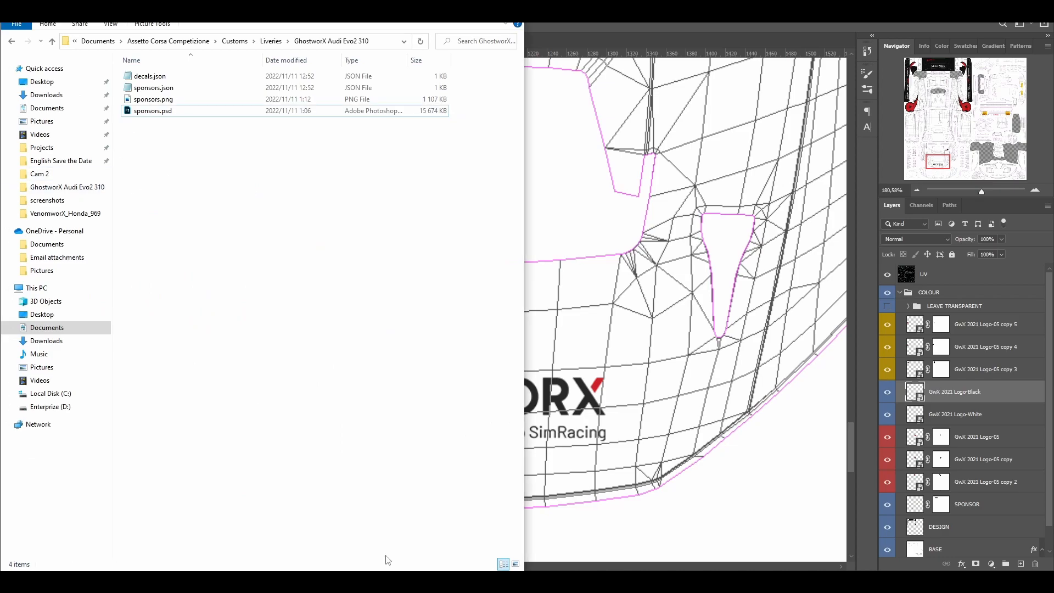
pyautogui.hotkey('alt', 'Tab')
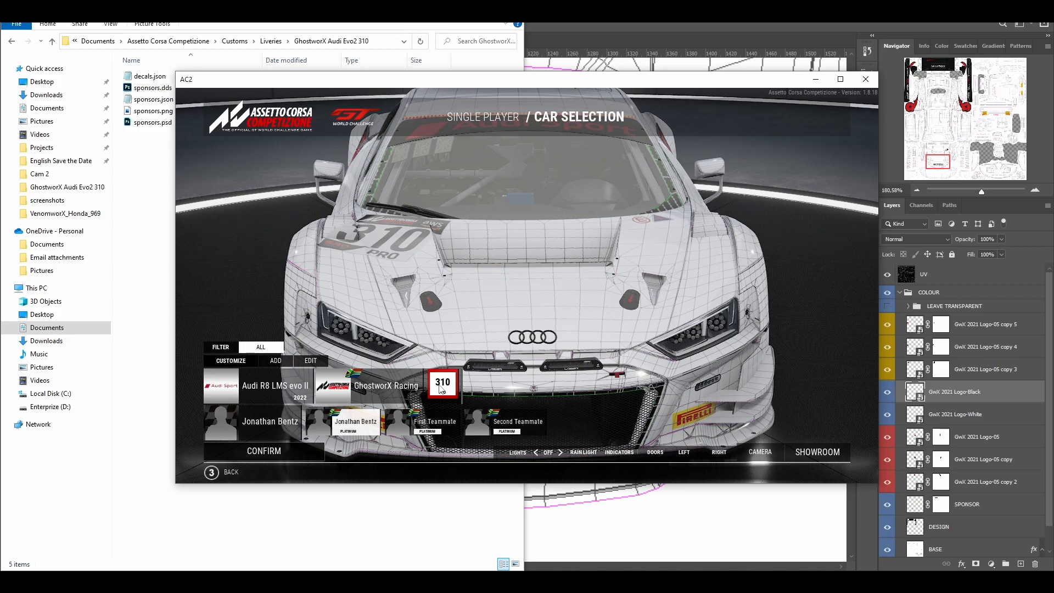
pyautogui.moveTo(525, 303)
pyautogui.mouseDown()
pyautogui.moveTo(518, 297)
pyautogui.moveTo(569, 268)
pyautogui.moveTo(602, 286)
pyautogui.moveTo(532, 312)
pyautogui.mouseUp()
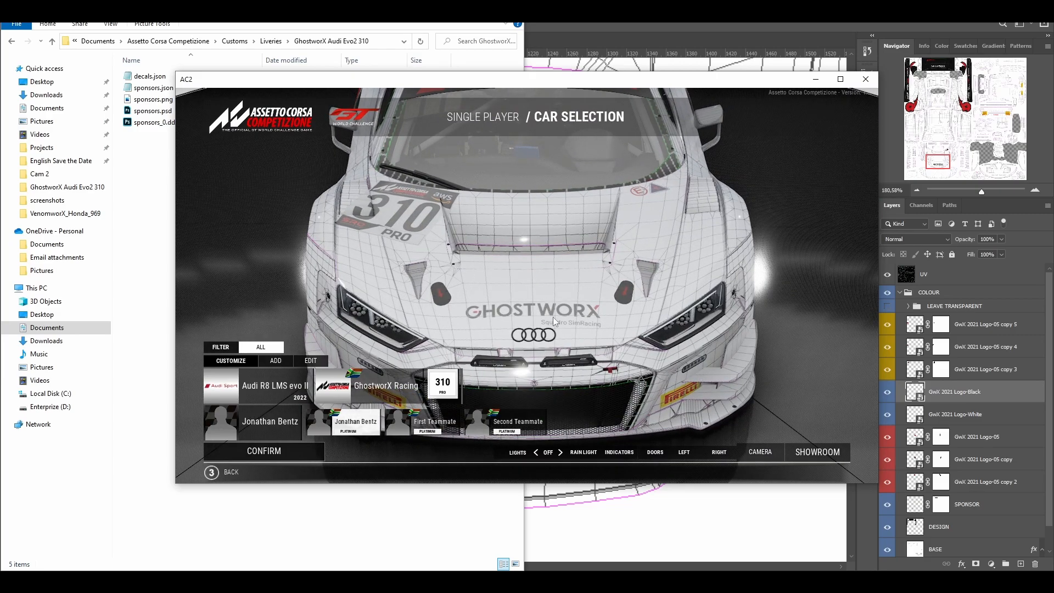
# - Move the black bonnet logo about 25 px towards the windscreen and enlarge it slightly to about 345 px wide
pyautogui.hotkey('alt', 'Tab')
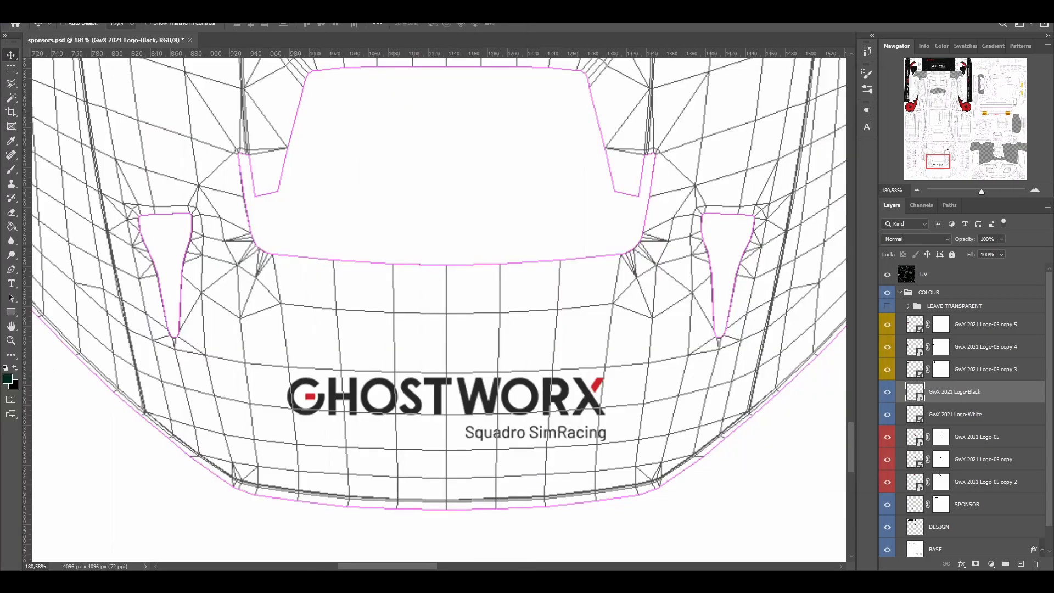
pyautogui.moveTo(545, 393); pyautogui.dragTo(545, 369)
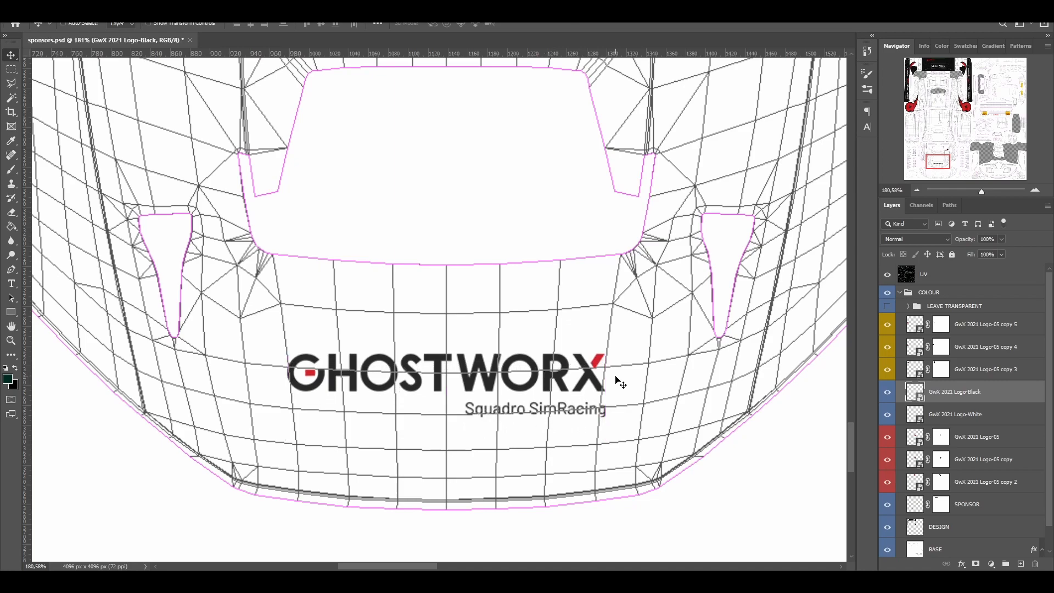
pyautogui.hotkey('ctrl', 't')
pyautogui.moveTo(620, 427); pyautogui.dragTo(634, 430)
pyautogui.press('Return')
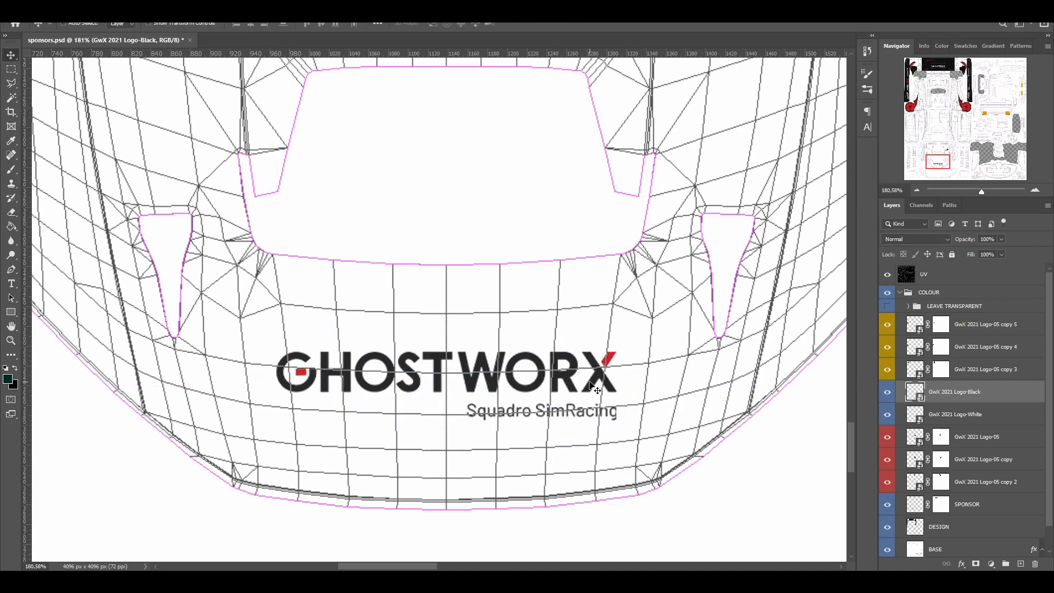
# - Export the livery with the raised bonnet logo as sponsors.png, replacing the existing file
pyautogui.hotkey('ctrl', 'shift', 's')
pyautogui.press('Return')
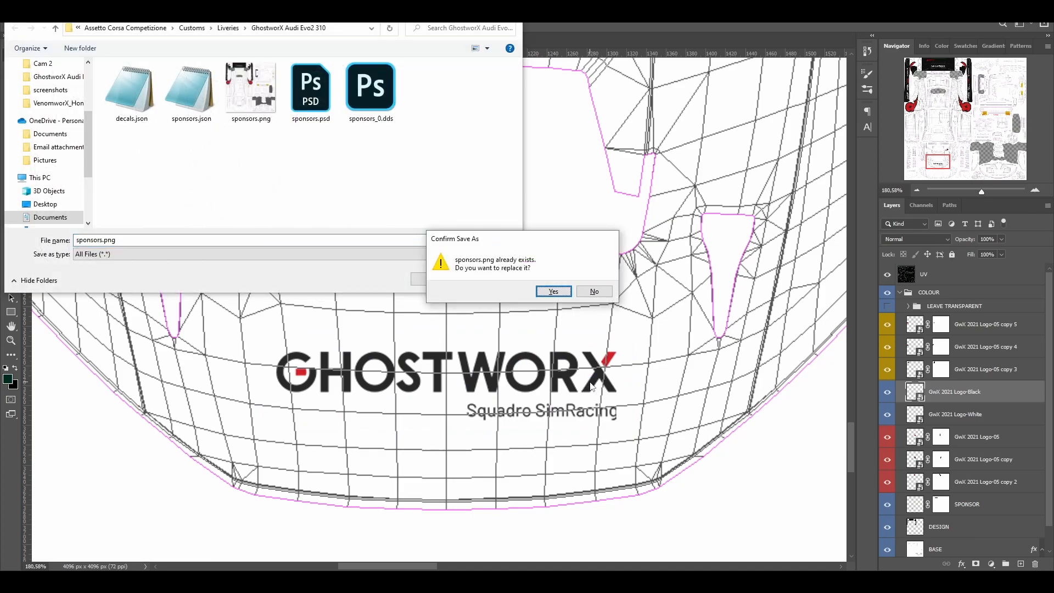
pyautogui.press('Return')
# - Delete sponsors_0.dds again and examine the raised, enlarged bonnet logo from the front in the game
pyautogui.hotkey('alt', 'Tab')
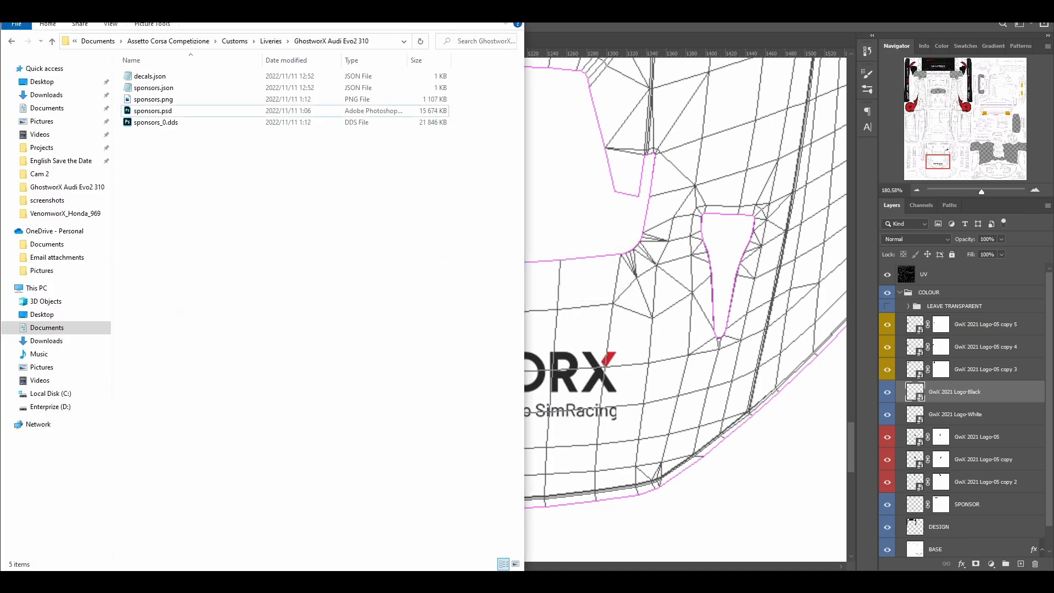
pyautogui.click(169, 125)
pyautogui.press('Delete')
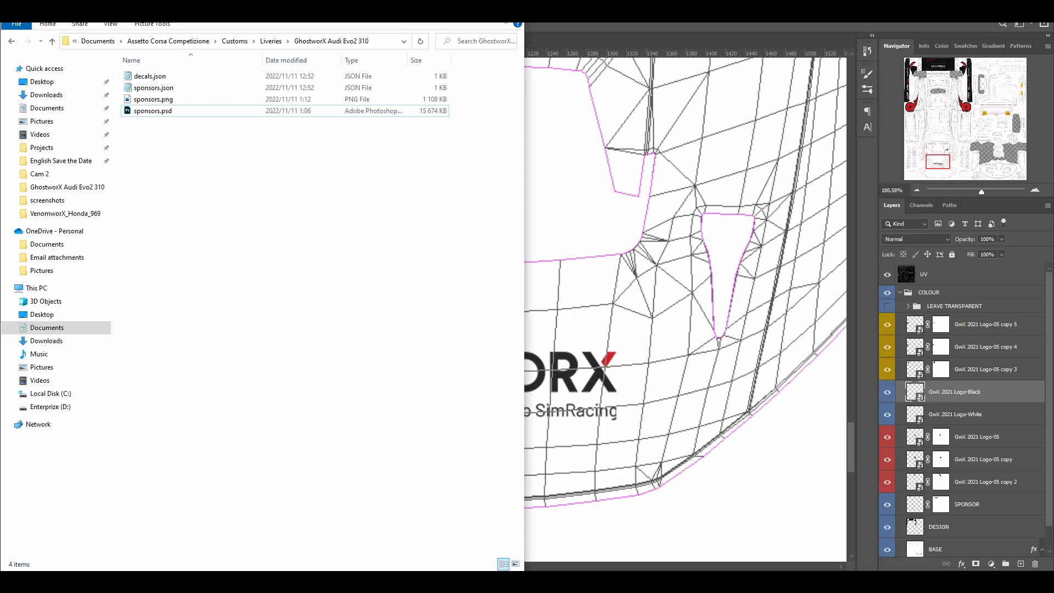
pyautogui.hotkey('alt', 'Tab')
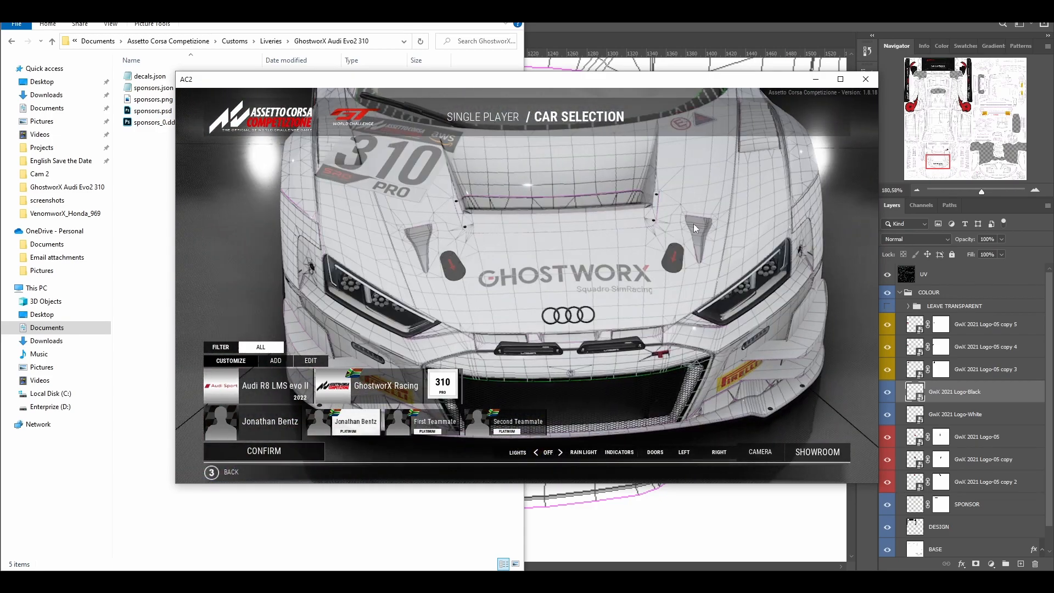
# - Warp the black bonnet logo with the Arc style, using a slight negative bend so its ends curve upward
pyautogui.click(628, 26)
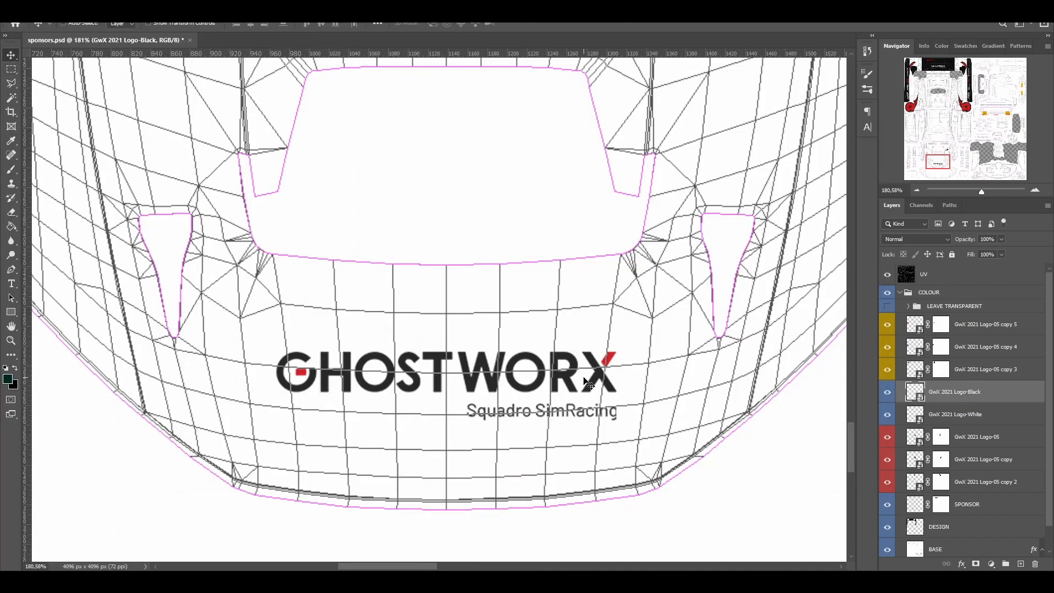
pyautogui.click(41, 8)
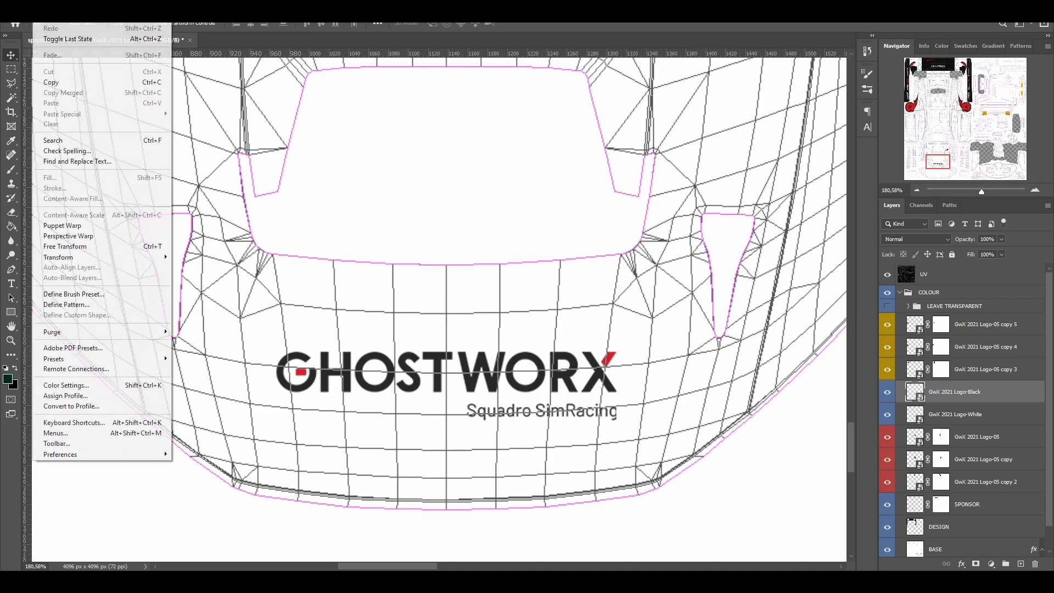
pyautogui.moveTo(87, 258)
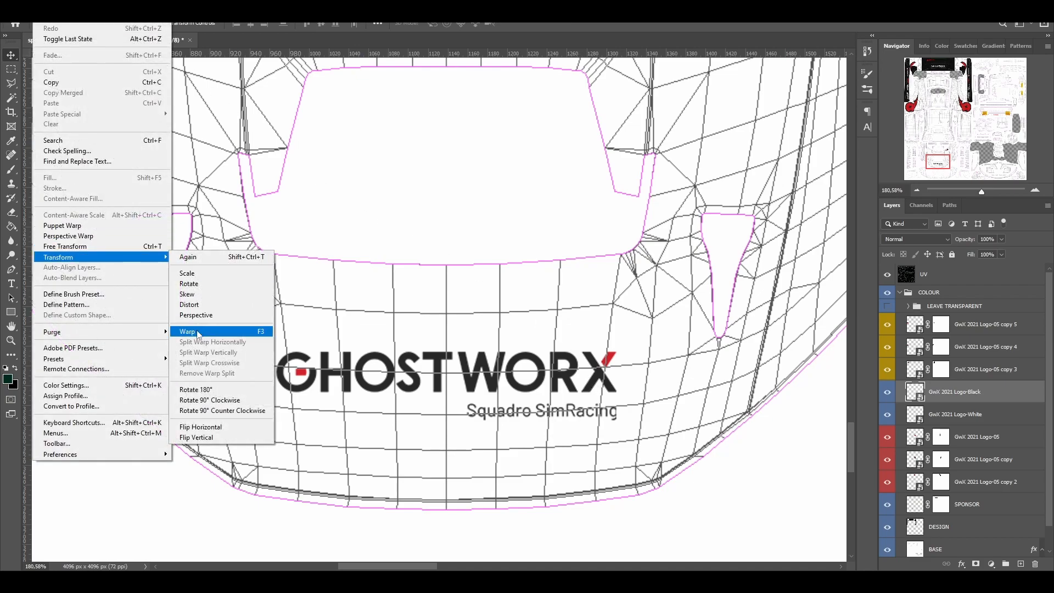
pyautogui.click(198, 331)
pyautogui.click(270, 25)
pyautogui.click(274, 54)
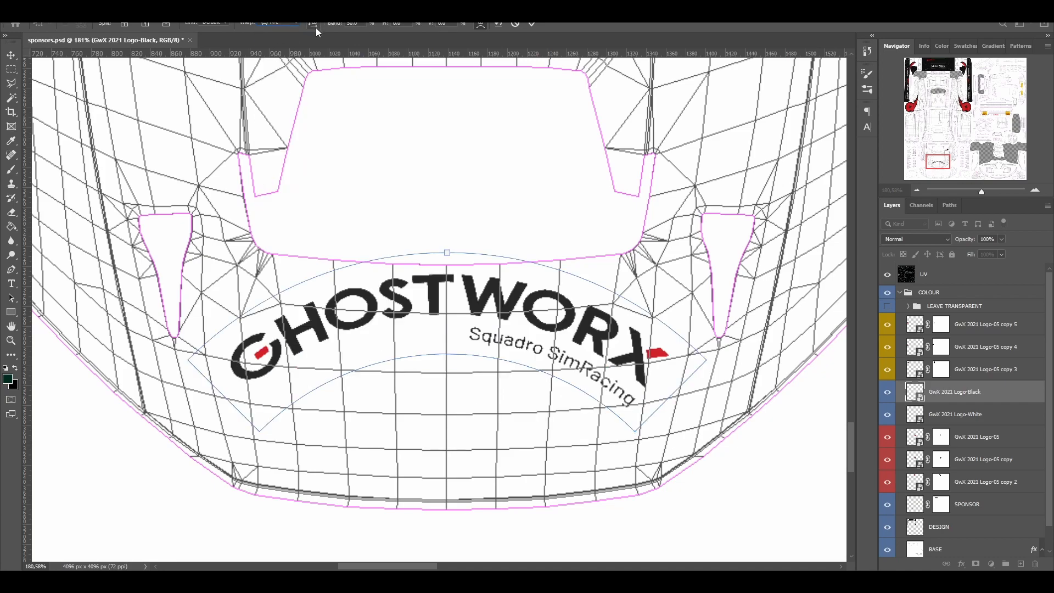
pyautogui.moveTo(336, 26); pyautogui.dragTo(31, 49)
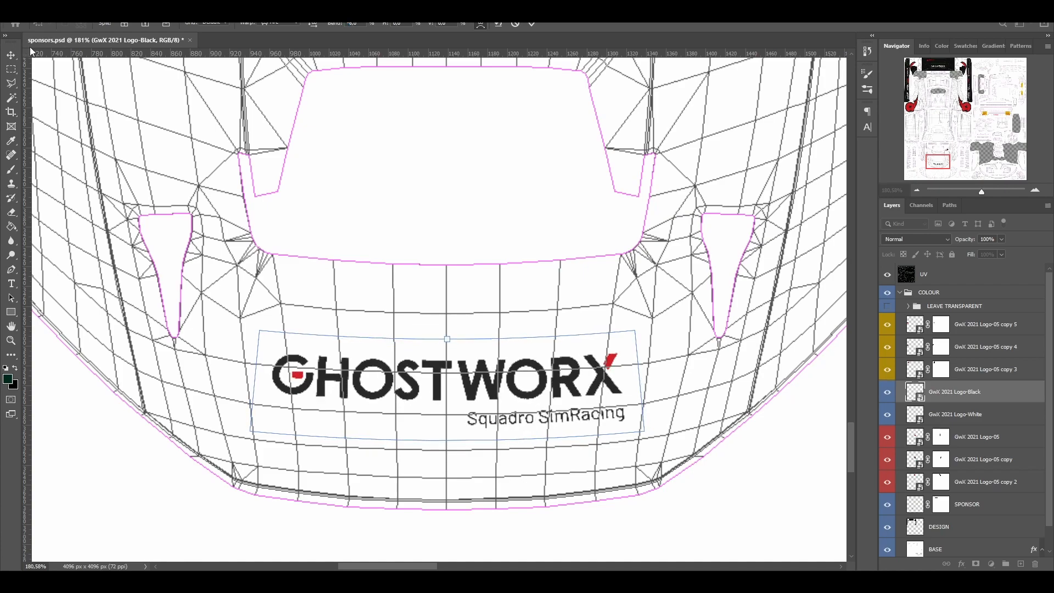
pyautogui.click(532, 24)
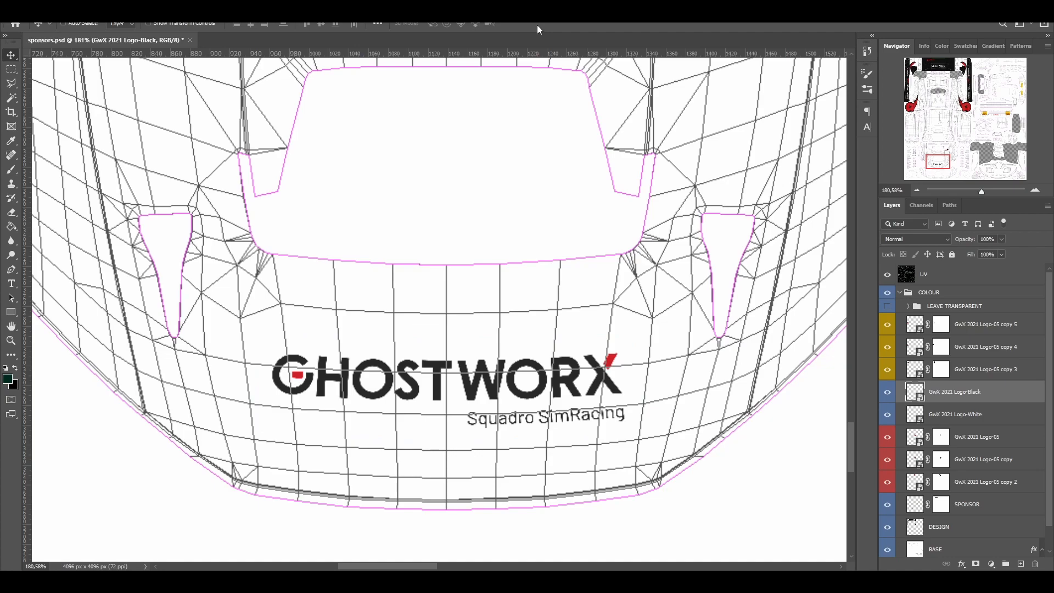
# - Export the livery with the warped bonnet logo as sponsors.png, overwriting the earlier export
pyautogui.hotkey('ctrl', 'shift', 's')
pyautogui.press('Return')
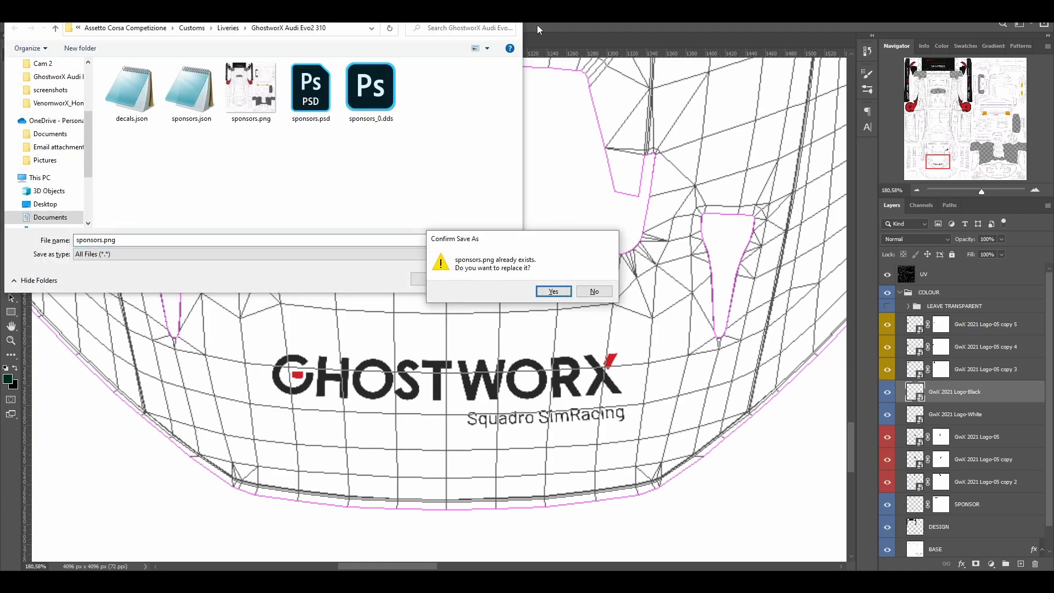
pyautogui.press('y')
# - Delete the outdated sponsors_0.dds from the livery folder and return to the game
pyautogui.hotkey('alt', 'Tab')
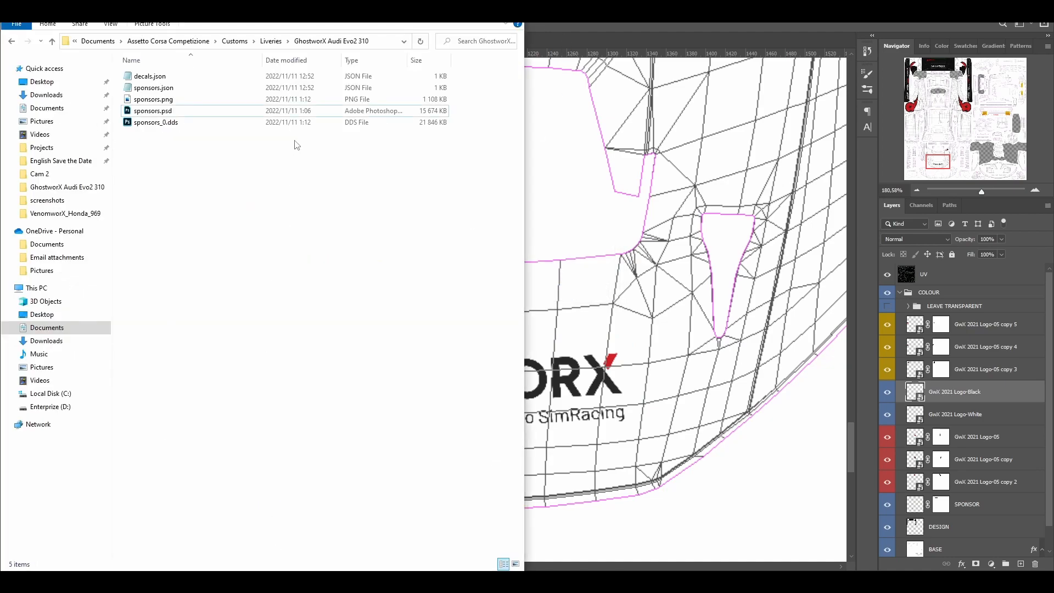
pyautogui.click(170, 123)
pyautogui.press('Delete')
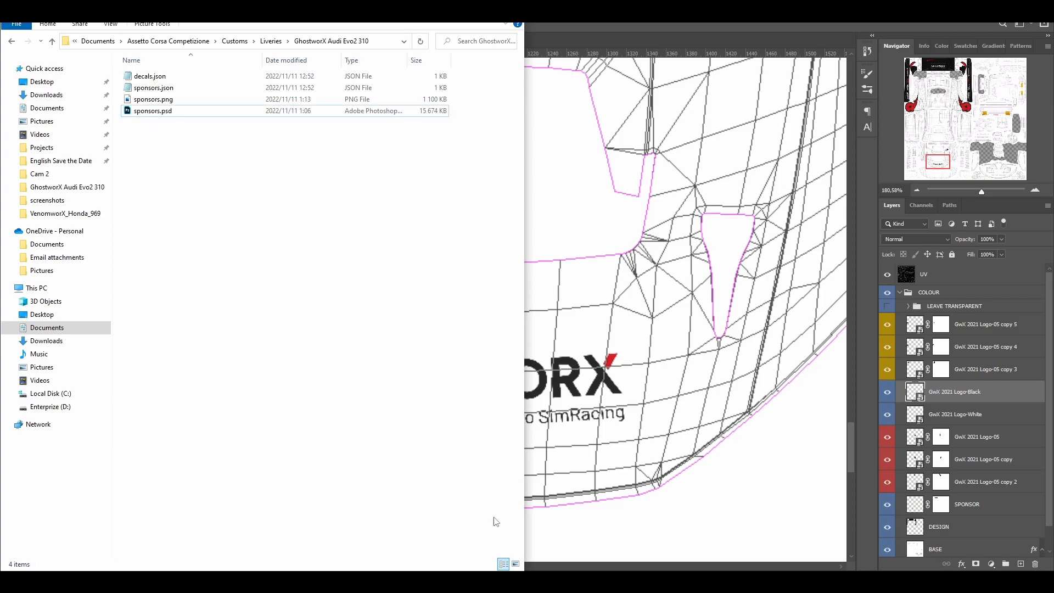
pyautogui.hotkey('alt', 'Tab')
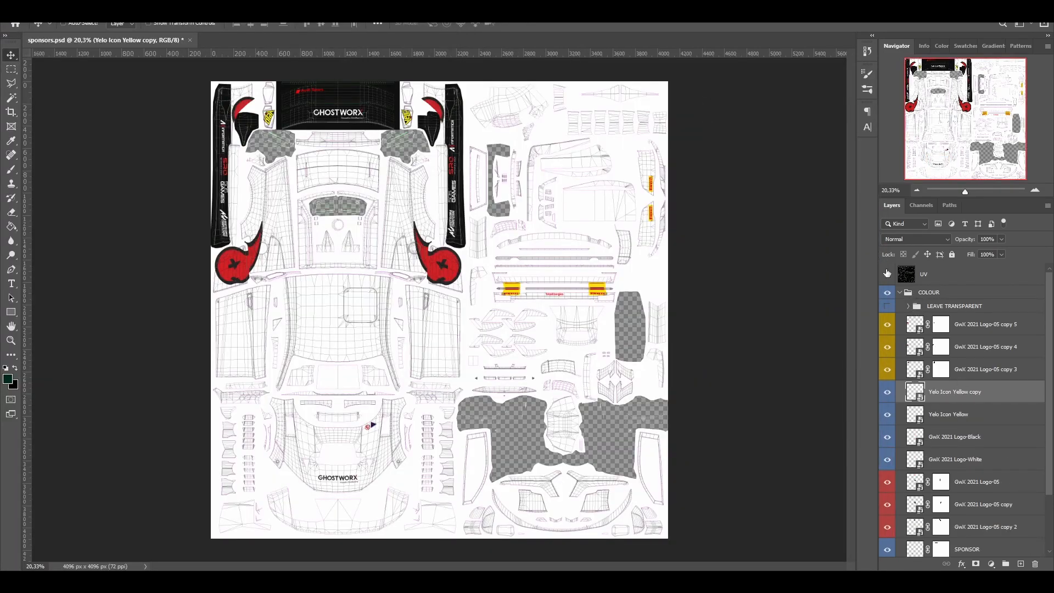
# - Hide the UV wireframe layer and the white BASE layer, leaving the designs and logos on transparency
pyautogui.click(888, 274)
pyautogui.scroll(-3, 962, 391)
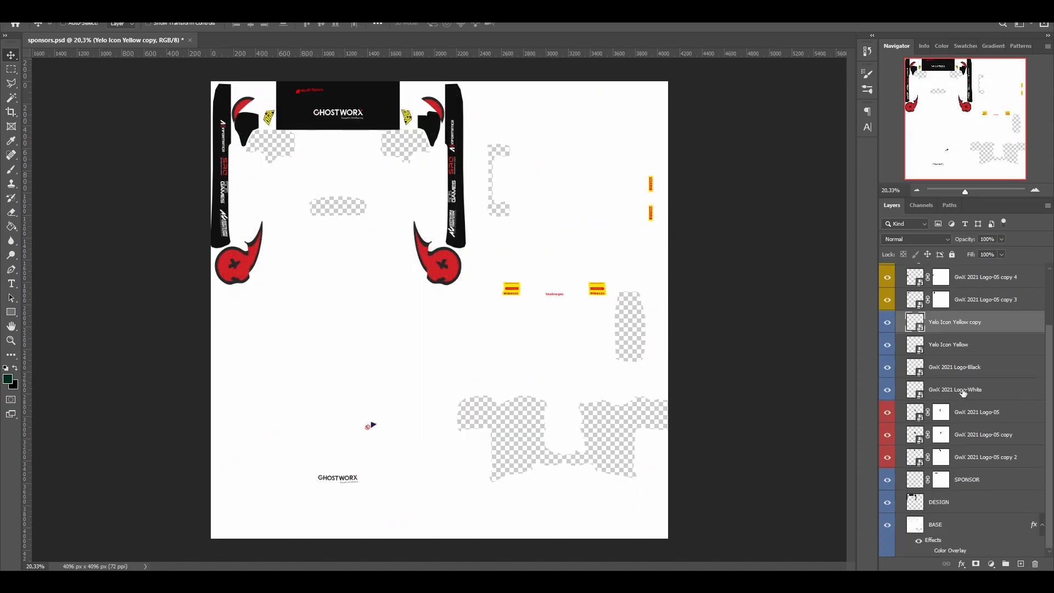
pyautogui.click(888, 525)
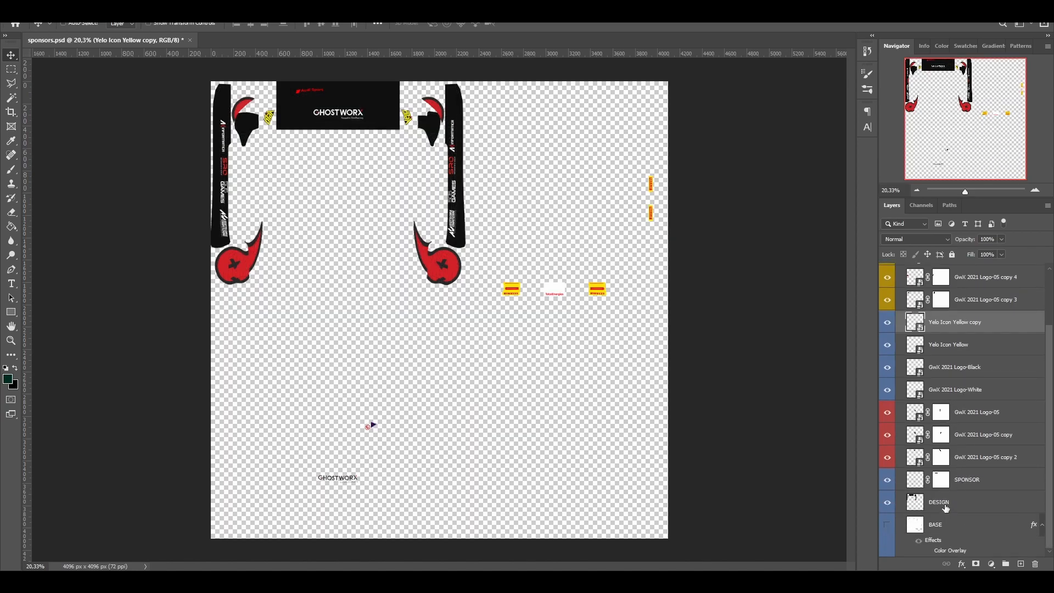
# - Save sponsors.psd and export the transparent livery as sponsors.png, replacing the existing file
pyautogui.hotkey('ctrl', 's')
pyautogui.hotkey('ctrl', 'shift', 's')
pyautogui.press('Return')
pyautogui.press('y')
# - Delete sponsors_0.dds from the livery folder and inspect the finished livery from both sides and the front in the game
pyautogui.hotkey('alt', 'Tab')
pyautogui.click(157, 126)
pyautogui.press('Delete')
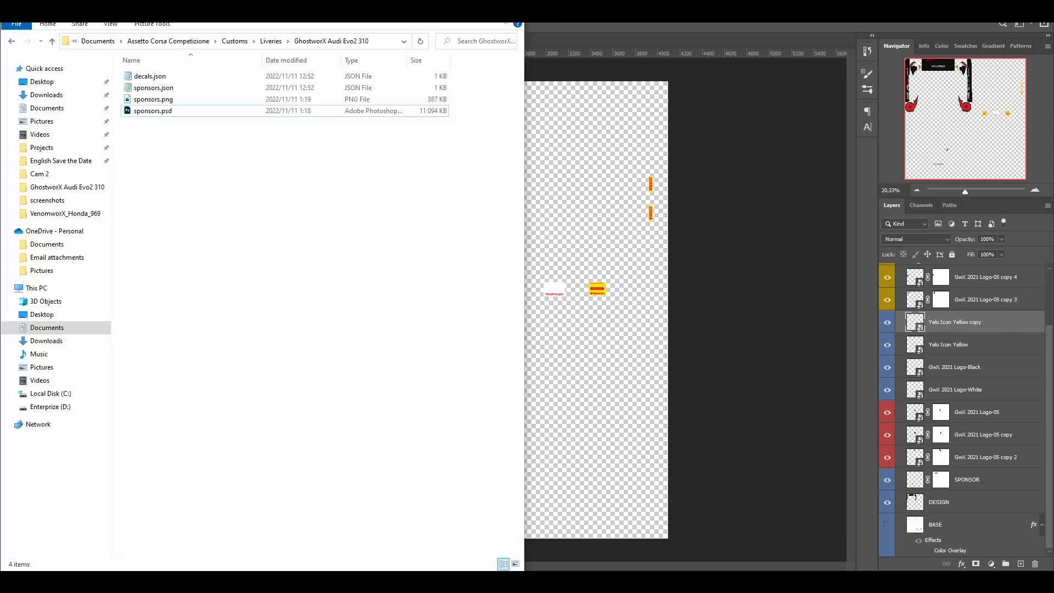
pyautogui.hotkey('alt', 'Tab')
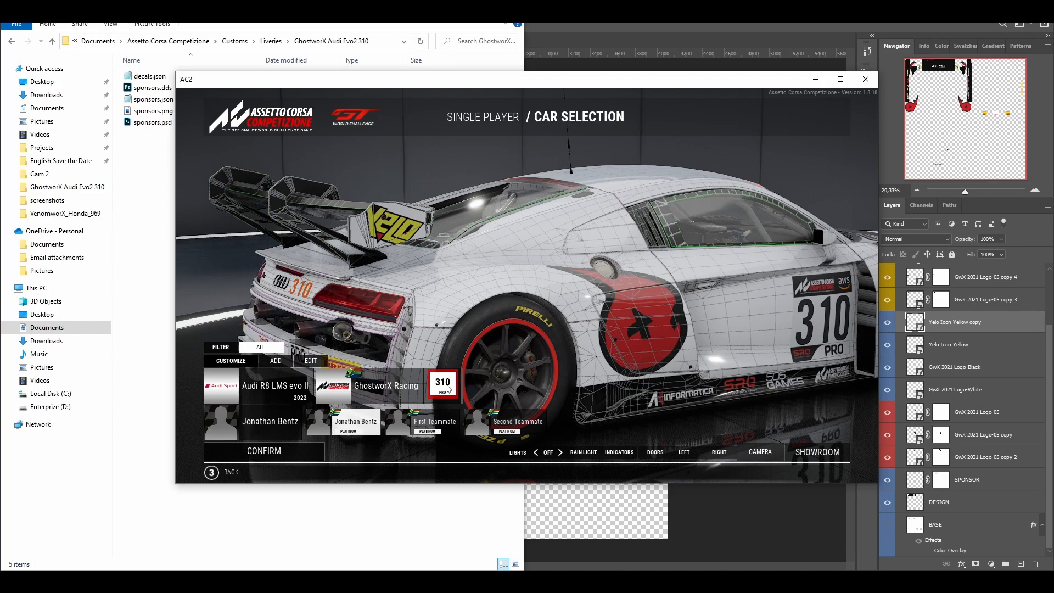
pyautogui.moveTo(558, 325); pyautogui.dragTo(373, 277)
pyautogui.moveTo(554, 297); pyautogui.dragTo(462, 286)
pyautogui.moveTo(692, 317); pyautogui.dragTo(545, 291)
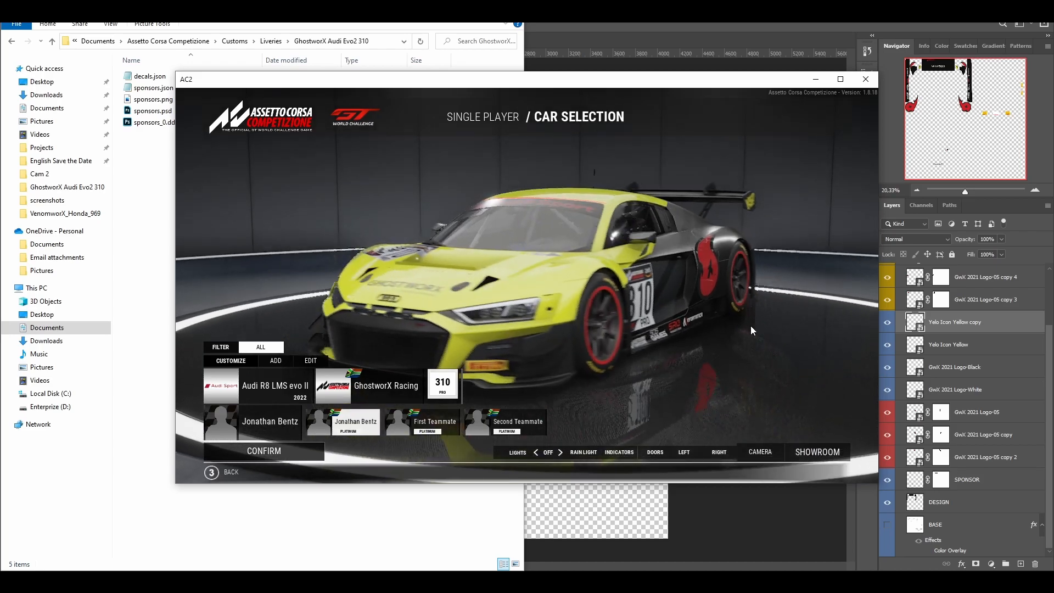
pyautogui.moveTo(812, 332); pyautogui.dragTo(568, 314)
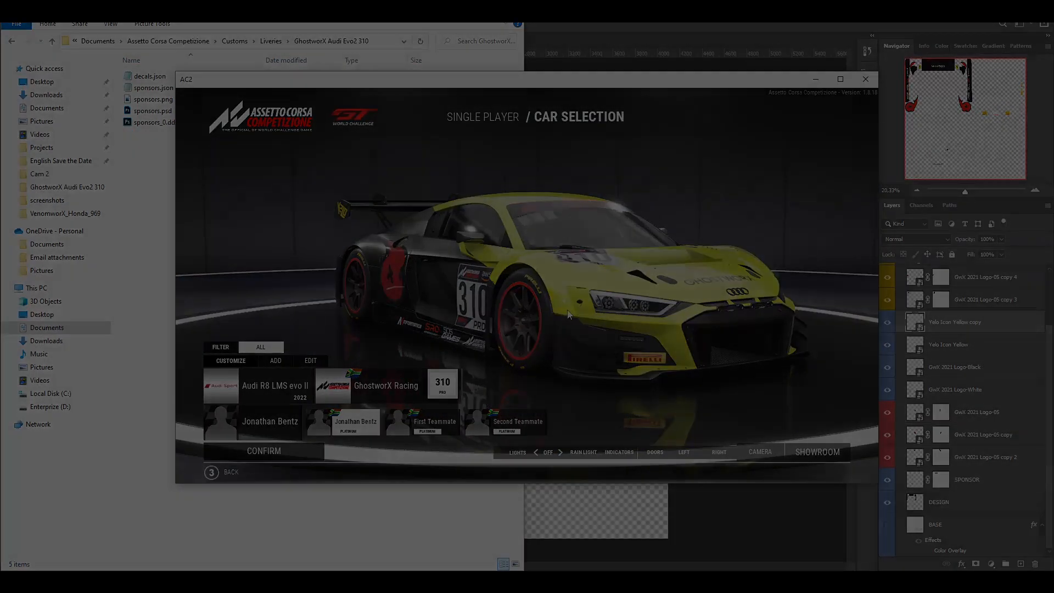